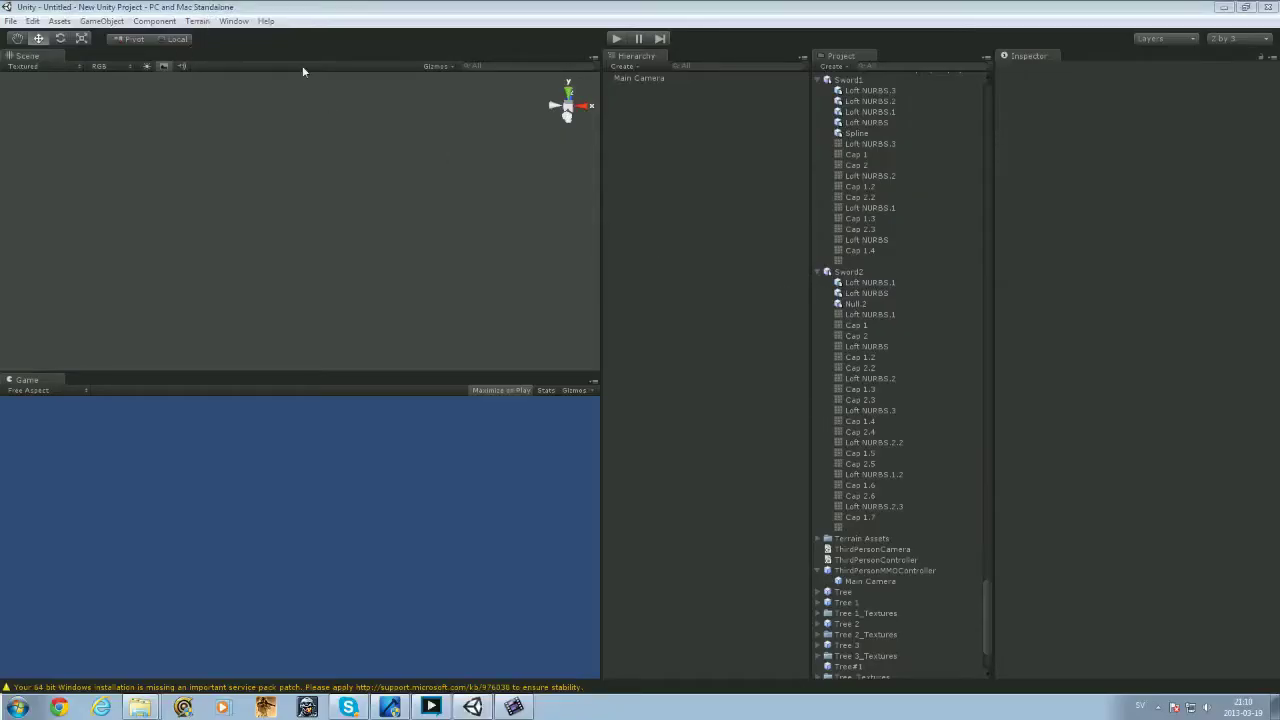
- Create a new terrain in the scene
click(197, 22)
click(197, 22)
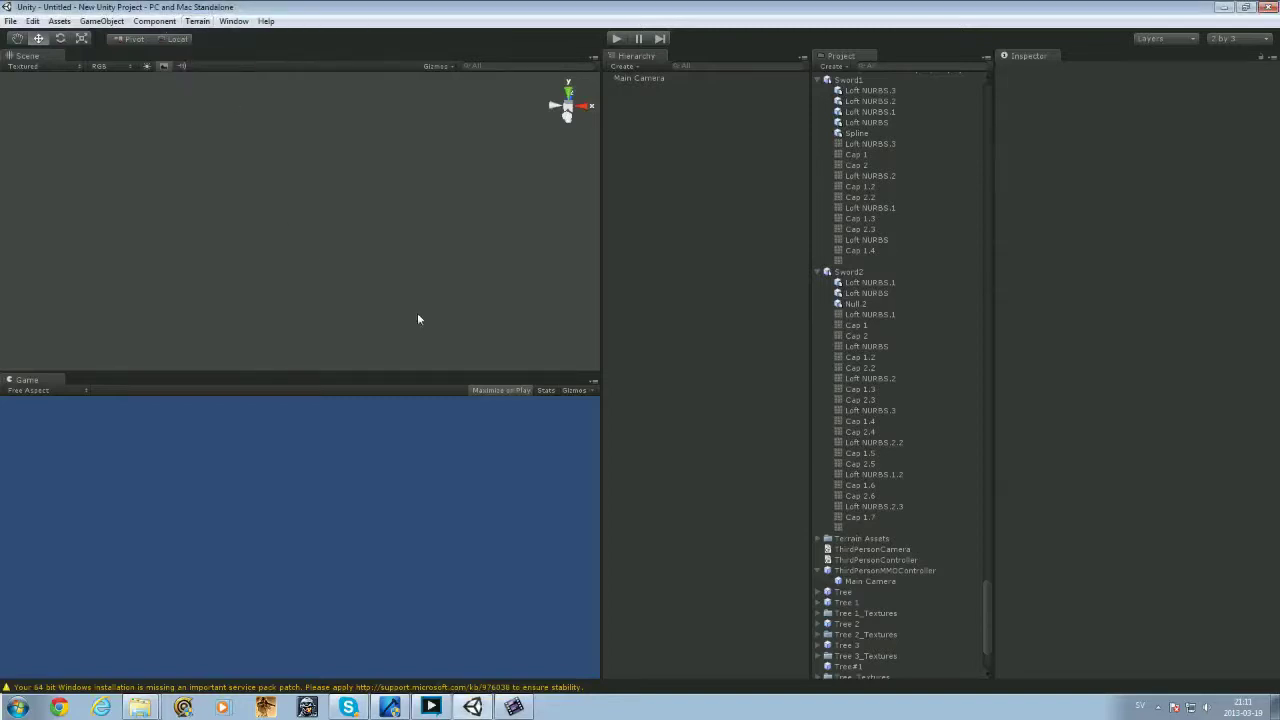
click(205, 25)
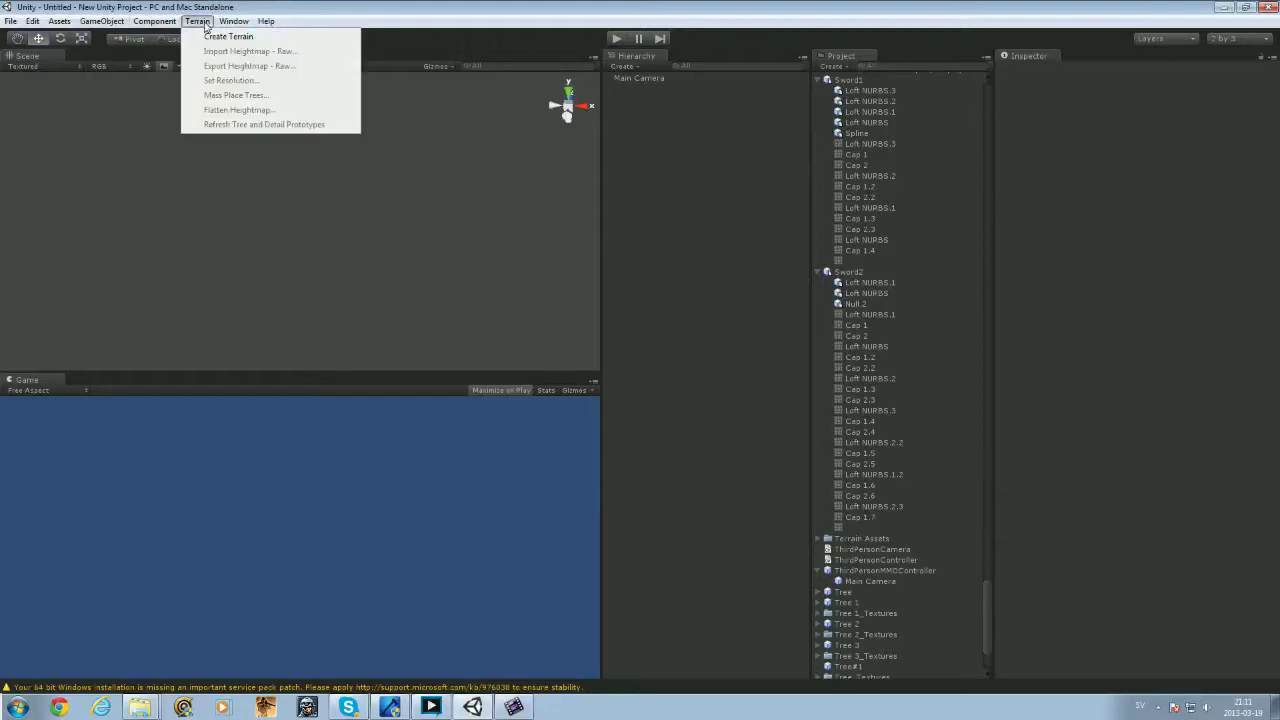
click(207, 37)
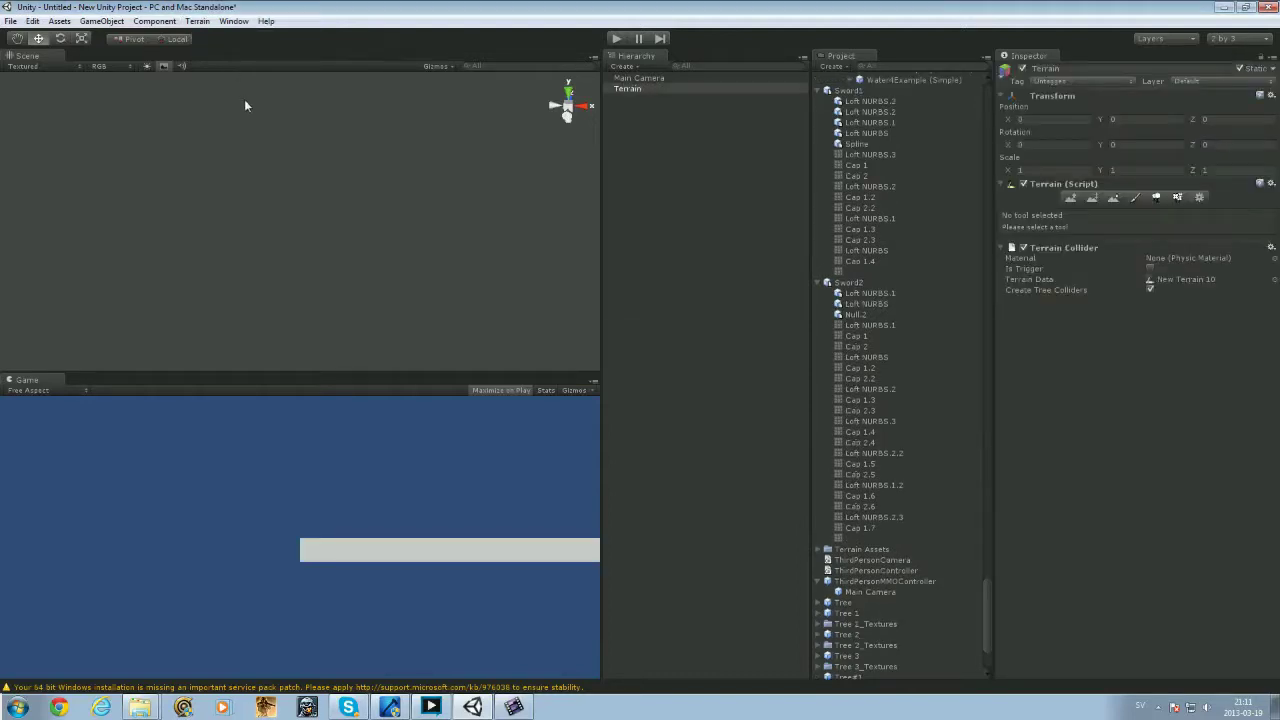
- Bring the new terrain into view in the scene and look at it from an oblique angle
click(640, 78)
click(385, 200)
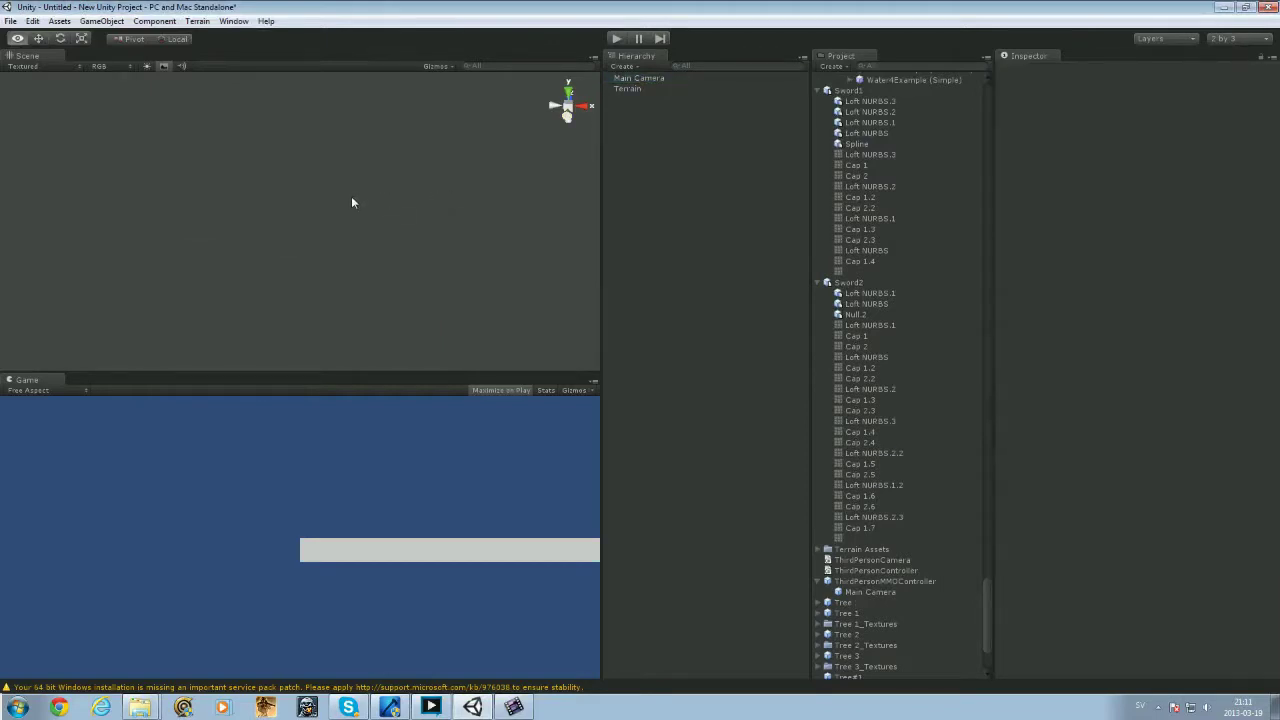
key(w)
click(639, 89)
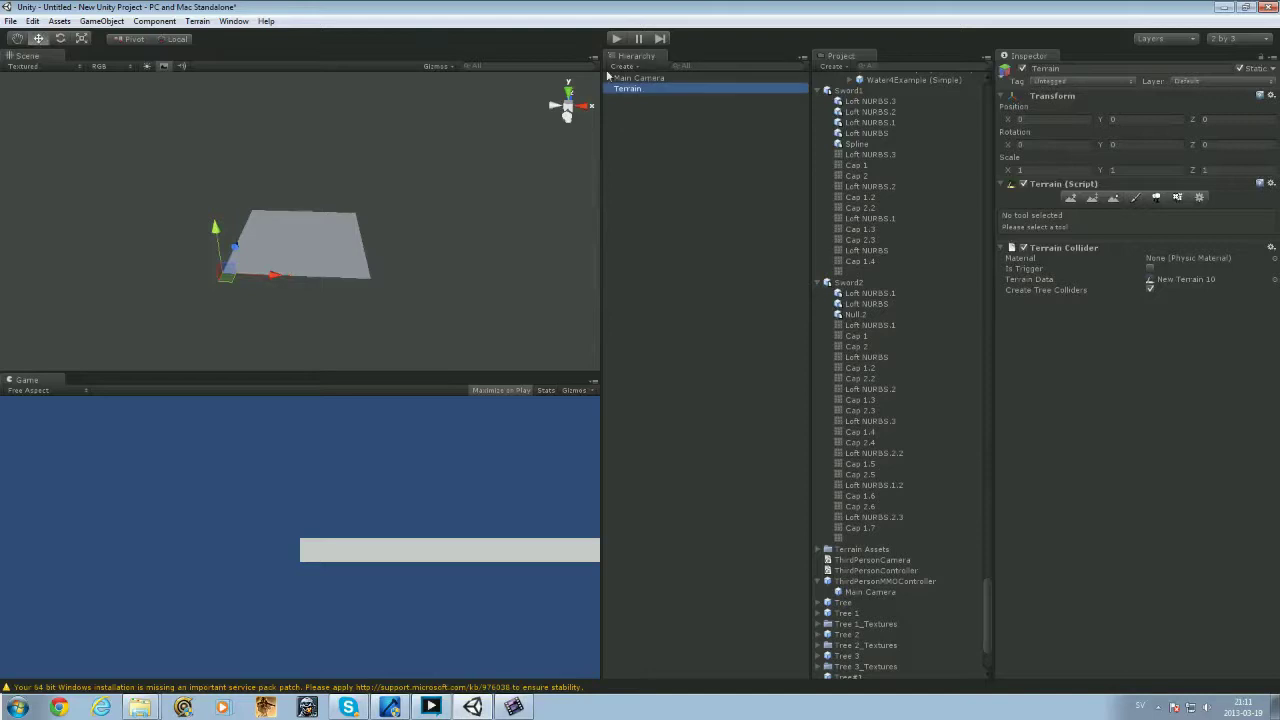
alt+scroll(307, 295, up, 10)
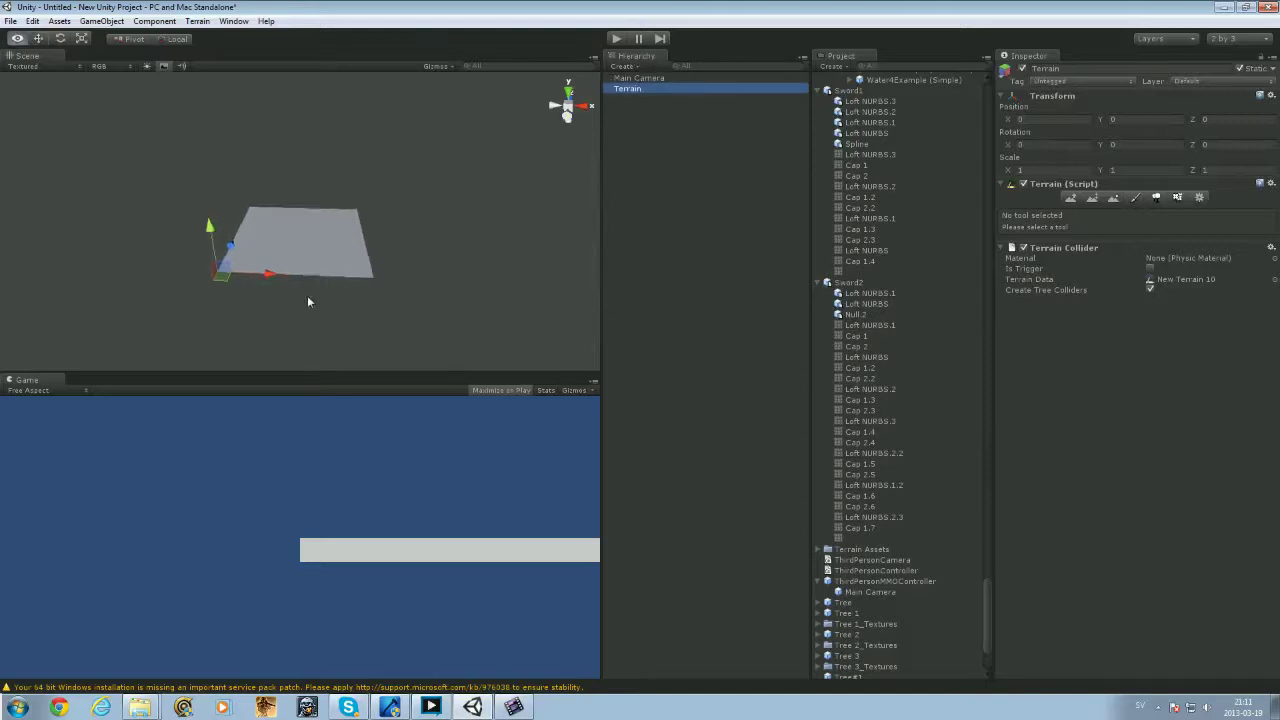
alt+drag(305, 265, 220, 329)
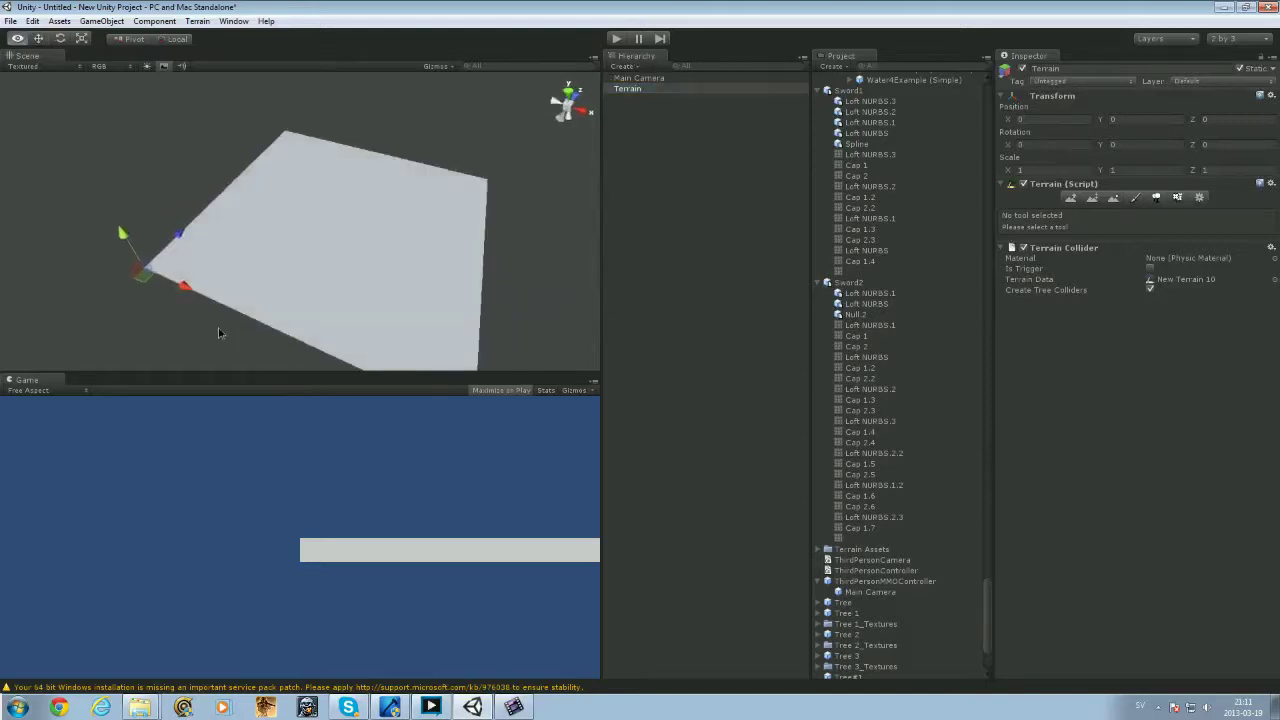
alt+drag(234, 271, 380, 310)
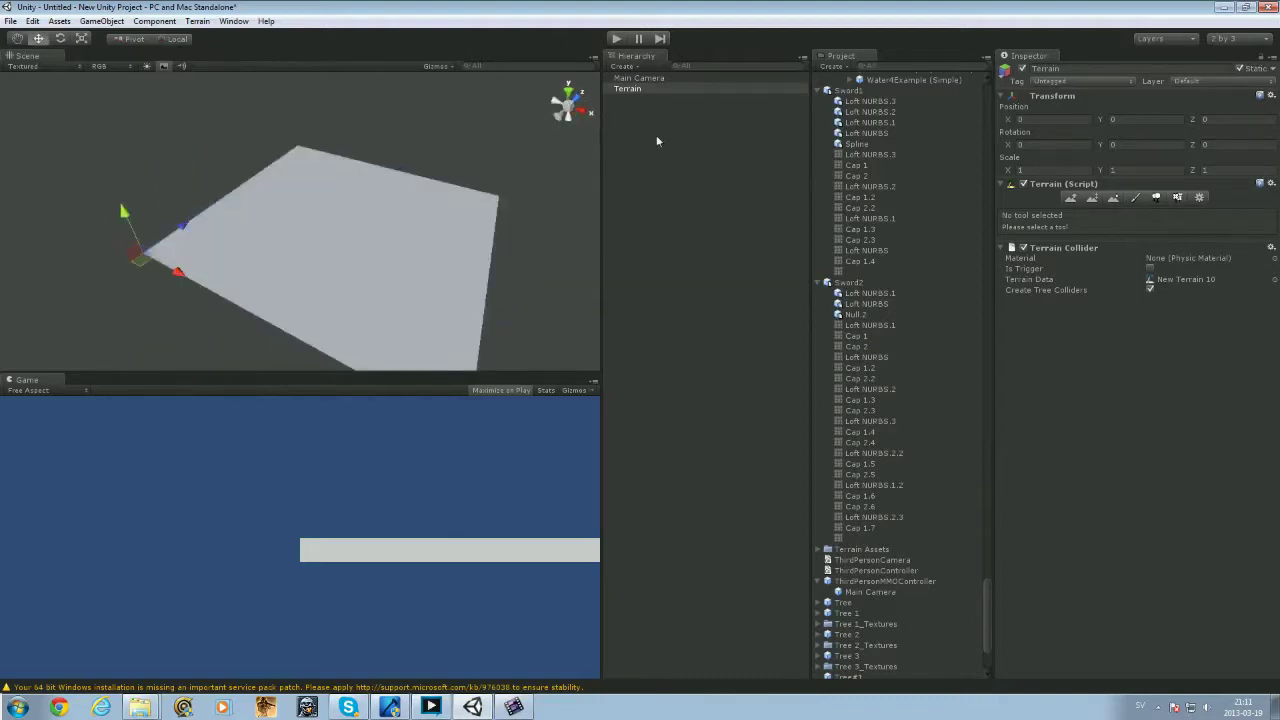
- Activate the Raise/Lower Terrain tool for the terrain and choose the large solid round brush
click(637, 90)
click(1070, 198)
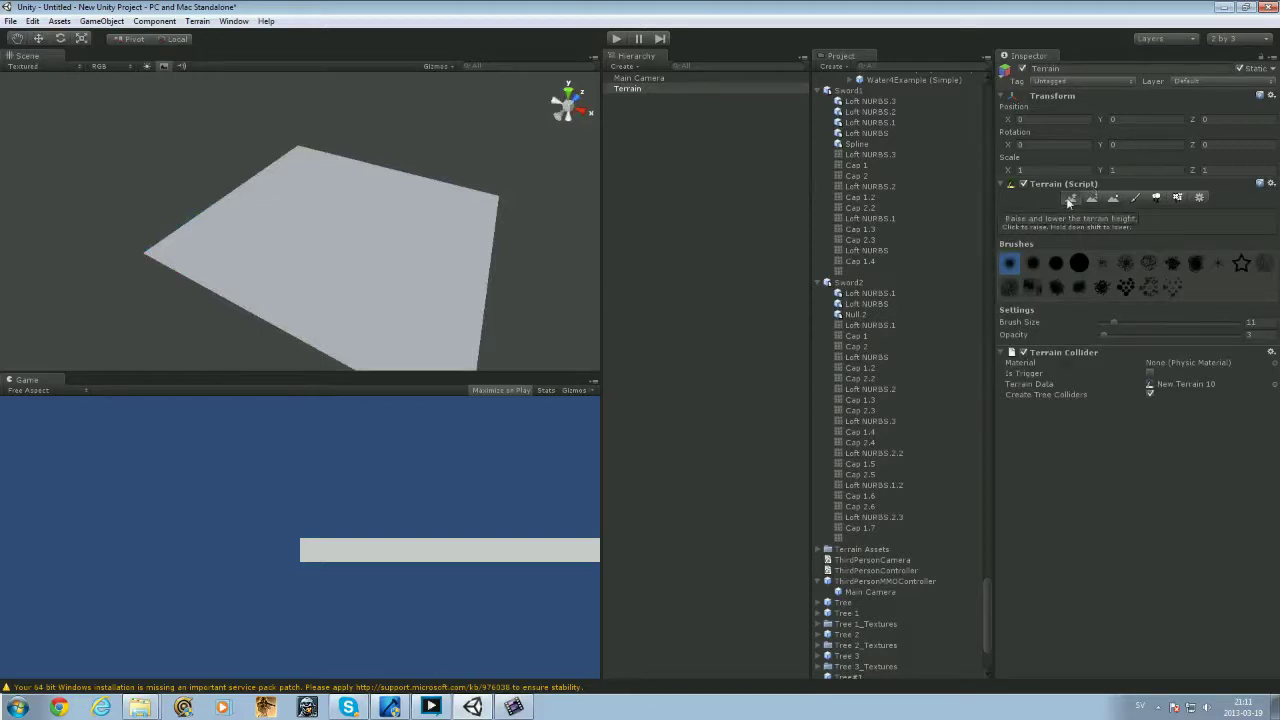
click(1078, 263)
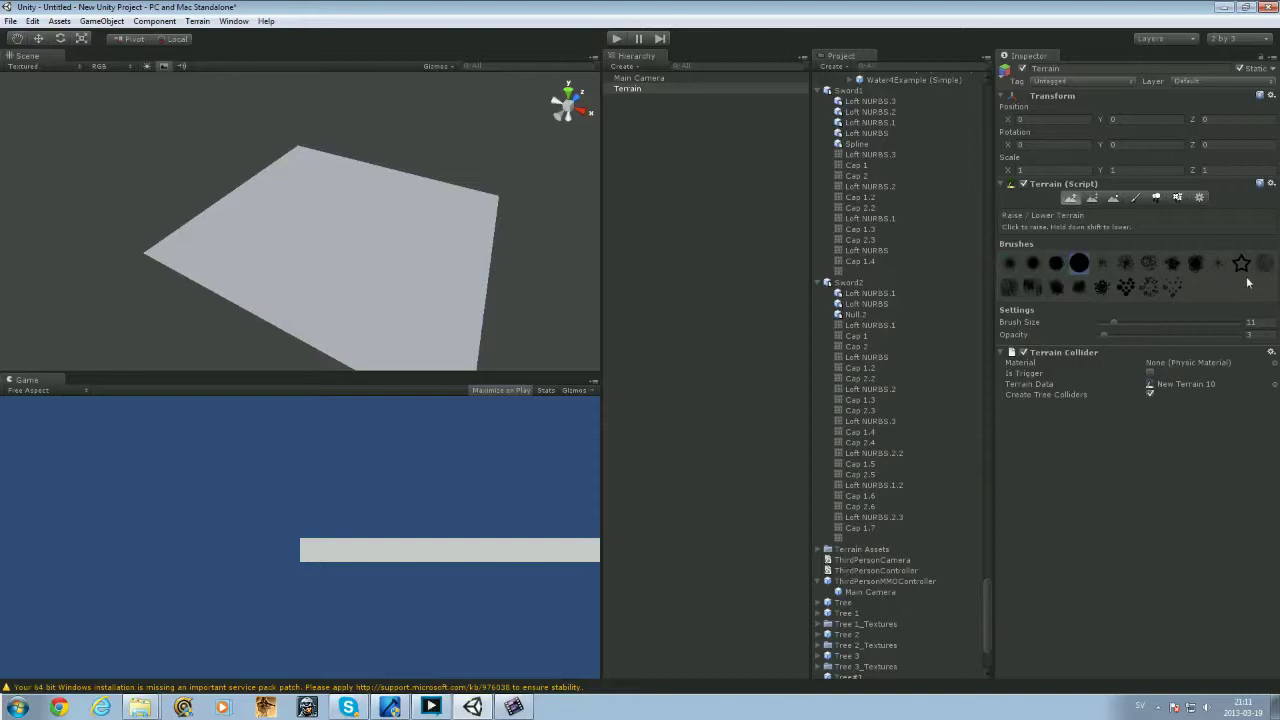
click(1014, 266)
click(1035, 265)
click(1055, 264)
click(1076, 264)
click(1099, 262)
click(1074, 270)
- Set the brush size to 42 and raise ground near the terrain's corner, increasing the brush opacity to 100
scroll(187, 243, up, 5)
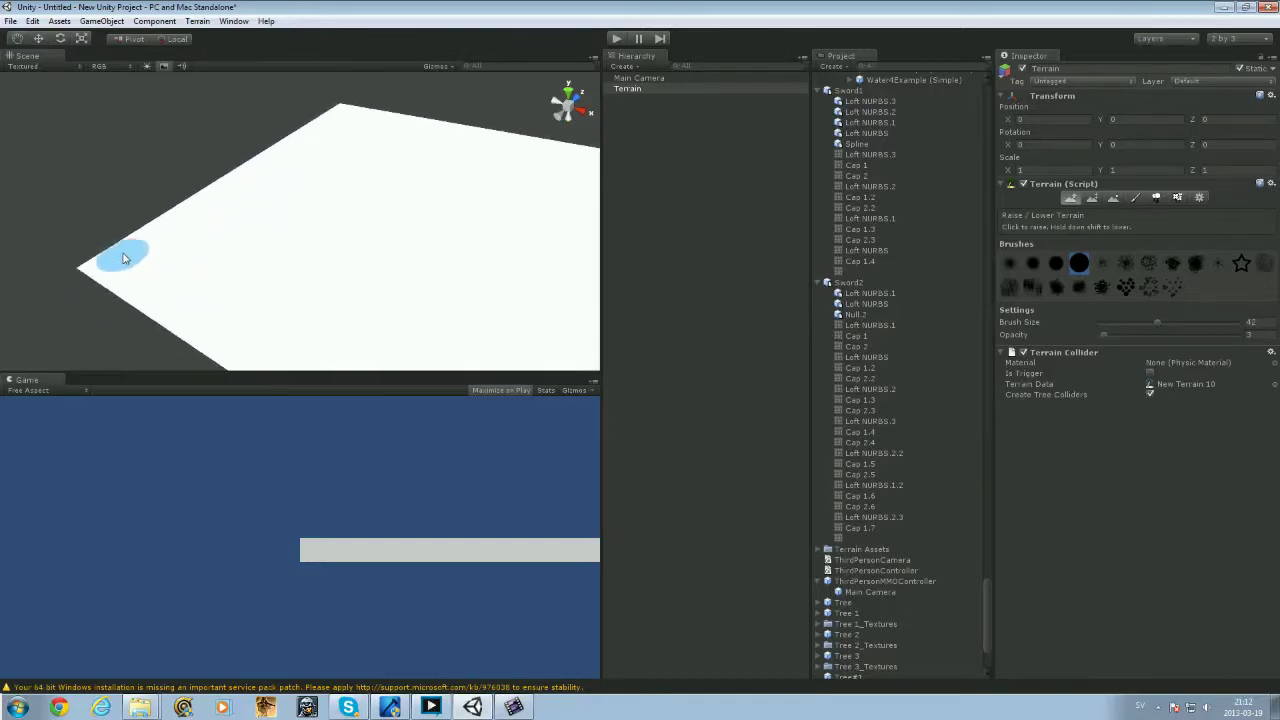
scroll(118, 261, up, 5)
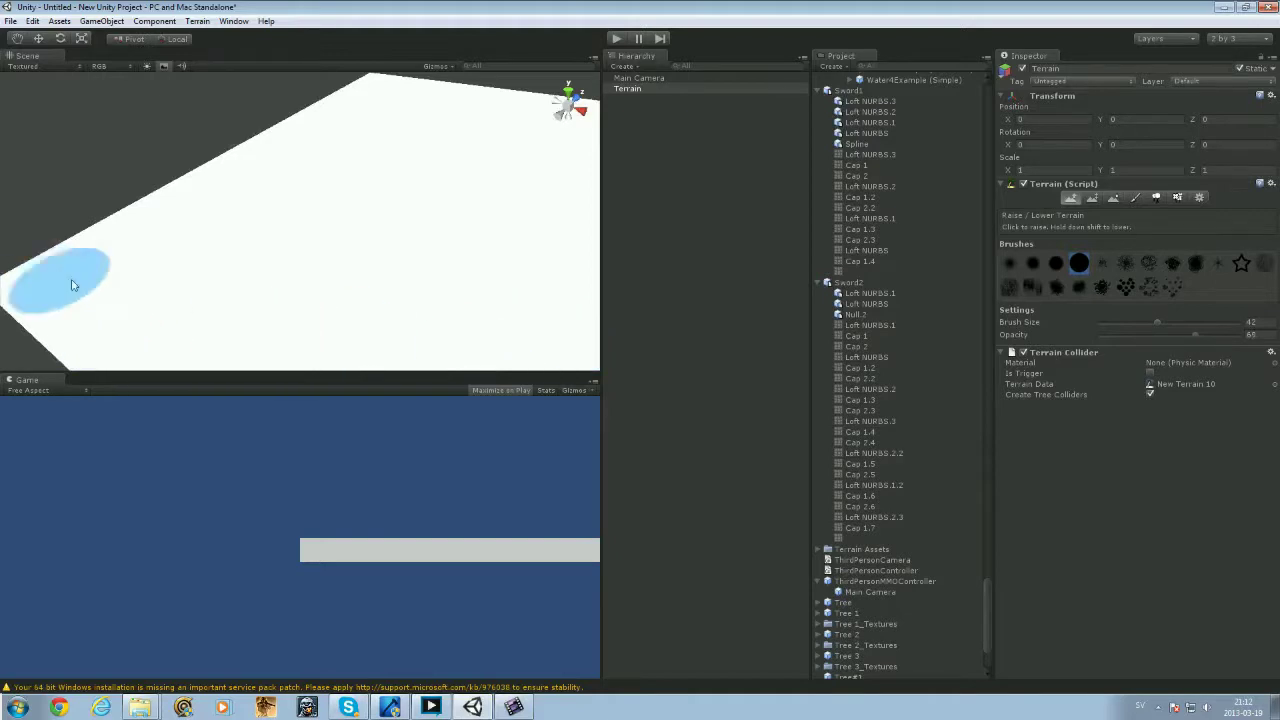
mouse_move(60, 282)
mouse_down()
mouse_move(91, 286)
mouse_move(125, 255)
mouse_move(150, 260)
mouse_move(121, 227)
mouse_move(137, 206)
mouse_move(214, 194)
mouse_move(185, 237)
mouse_move(240, 229)
mouse_move(240, 209)
mouse_move(170, 251)
mouse_move(315, 235)
mouse_move(405, 297)
mouse_move(350, 247)
mouse_move(74, 300)
mouse_move(177, 220)
mouse_move(230, 205)
mouse_move(310, 222)
mouse_up()
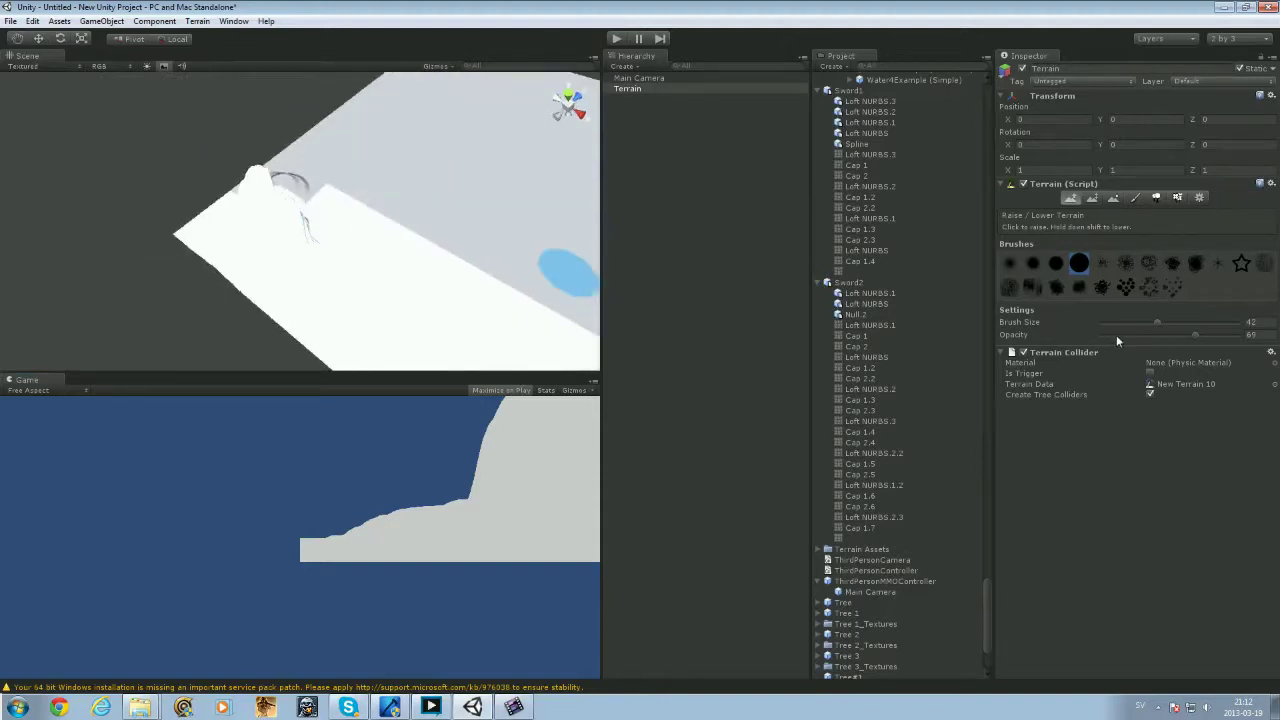
mouse_move(1117, 339)
mouse_down()
mouse_move(1106, 338)
mouse_move(1196, 340)
mouse_up()
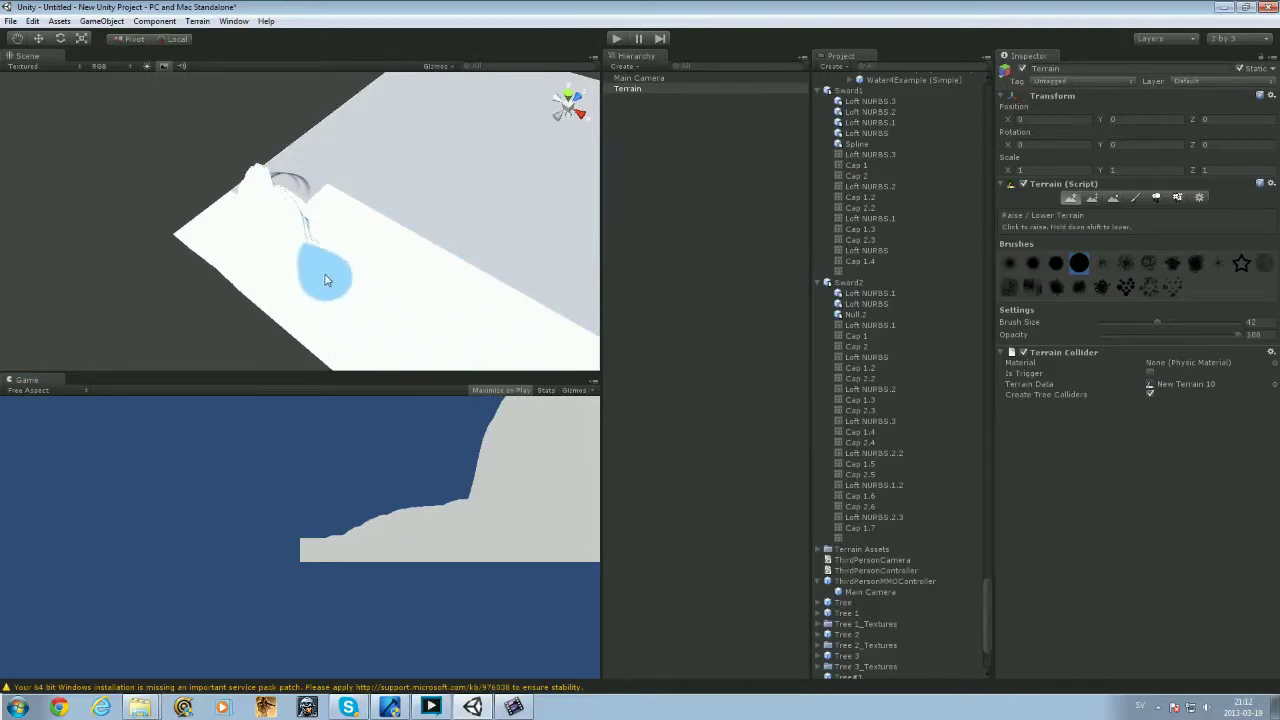
mouse_move(284, 246)
mouse_down()
mouse_move(269, 241)
mouse_move(275, 204)
mouse_move(249, 231)
mouse_move(280, 246)
mouse_move(251, 234)
mouse_move(226, 243)
mouse_move(303, 277)
mouse_move(306, 243)
mouse_move(270, 220)
mouse_move(290, 301)
mouse_move(277, 298)
mouse_up()
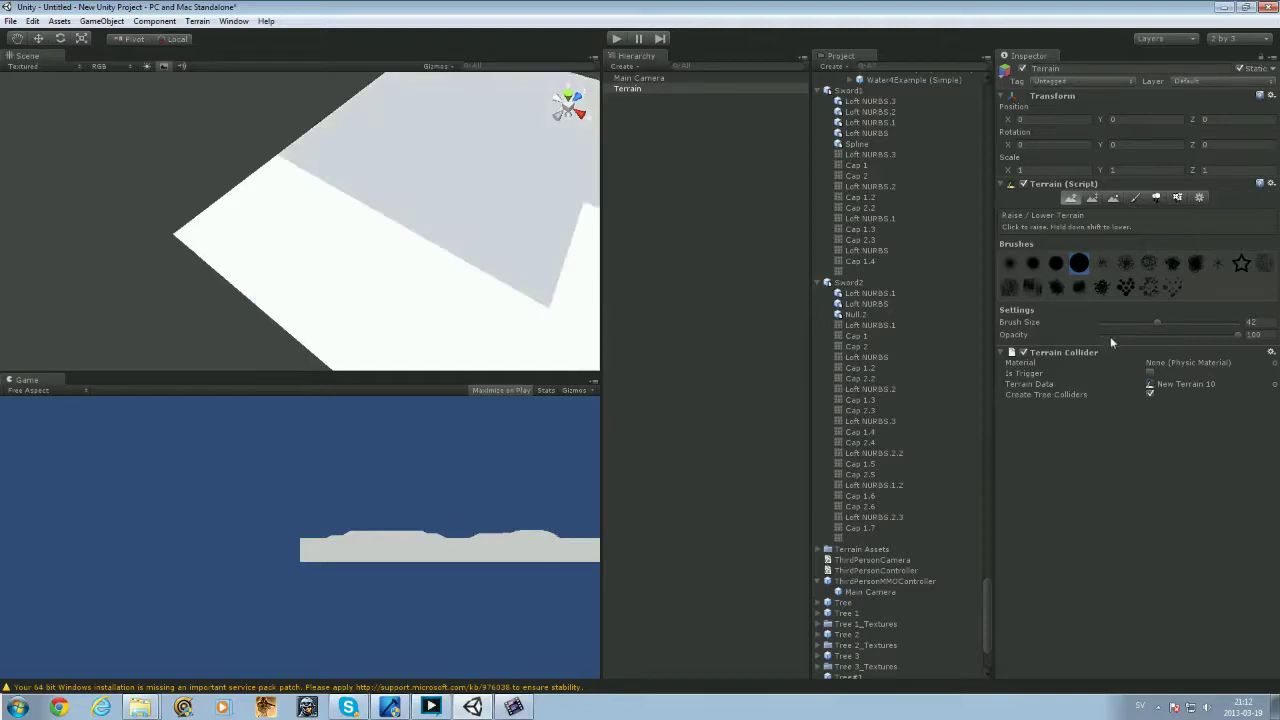
- Lower the brush opacity to 5 and gently raise the ground along the terrain's edge near the corner
drag(1110, 335, 1106, 335)
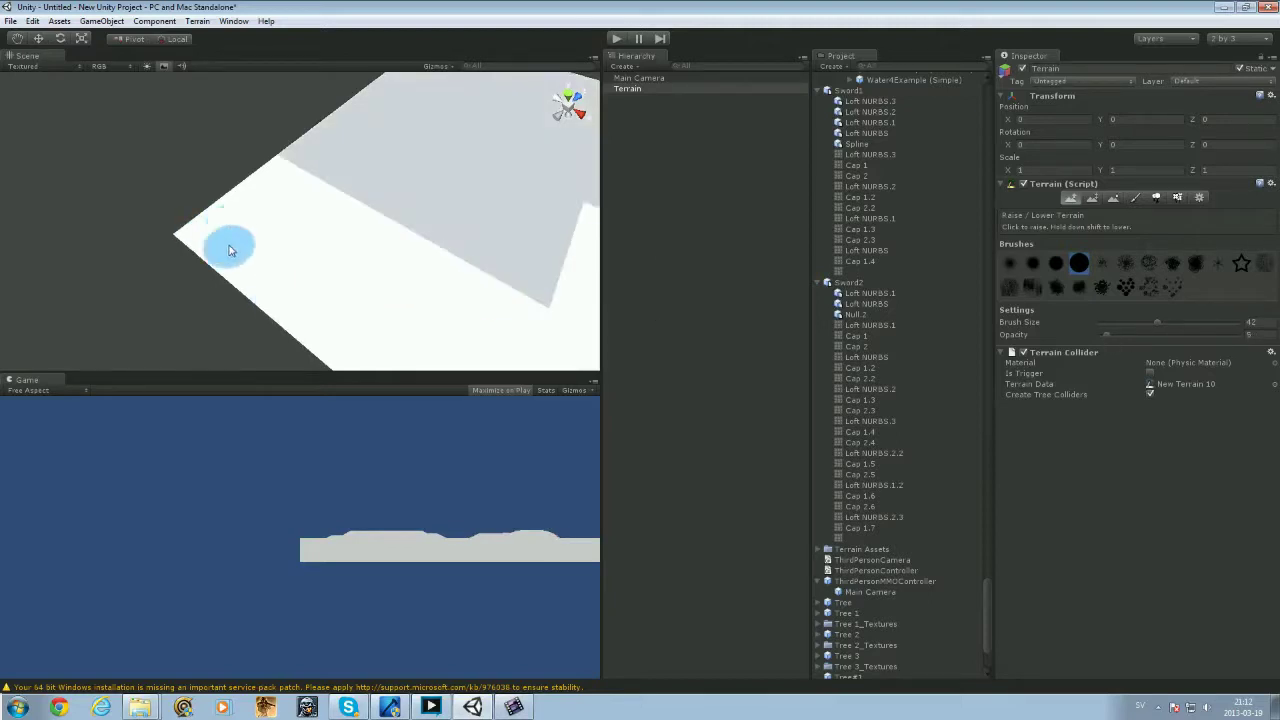
mouse_move(229, 249)
alt+mouse_down()
mouse_move(239, 220)
mouse_move(277, 217)
alt+mouse_up()
scroll(277, 217, down, 10)
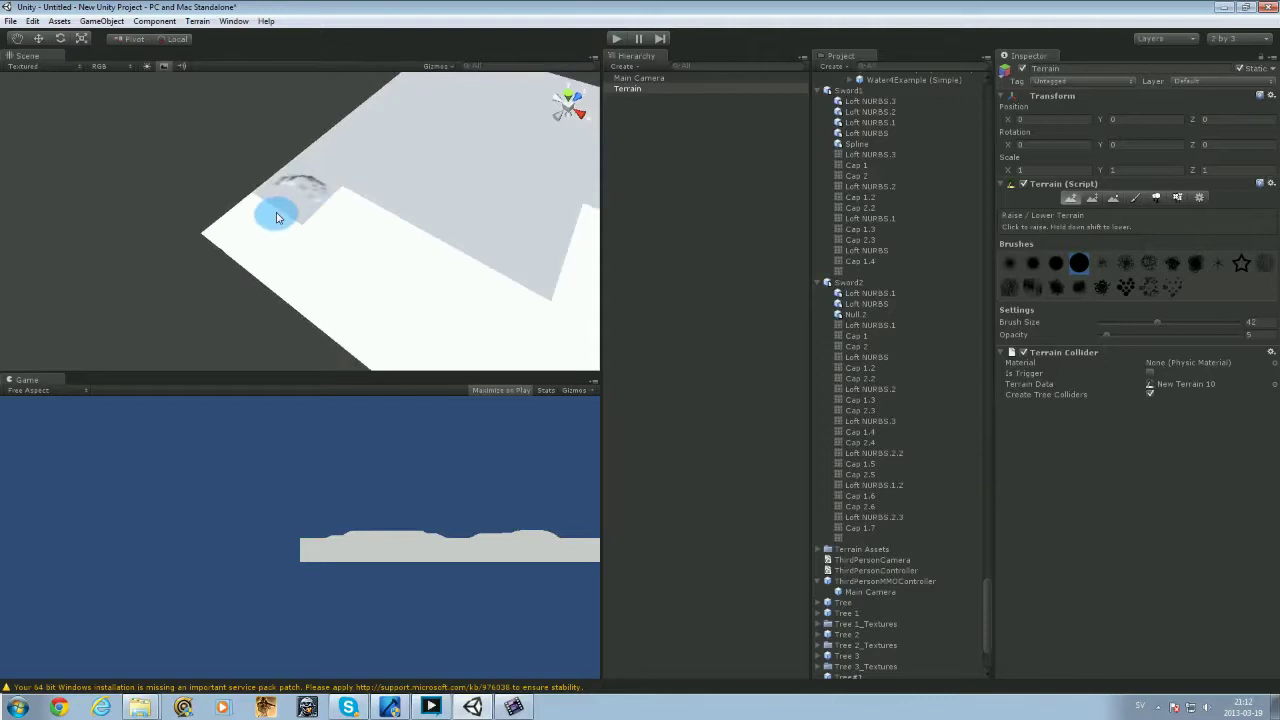
alt+drag(330, 258, 334, 217)
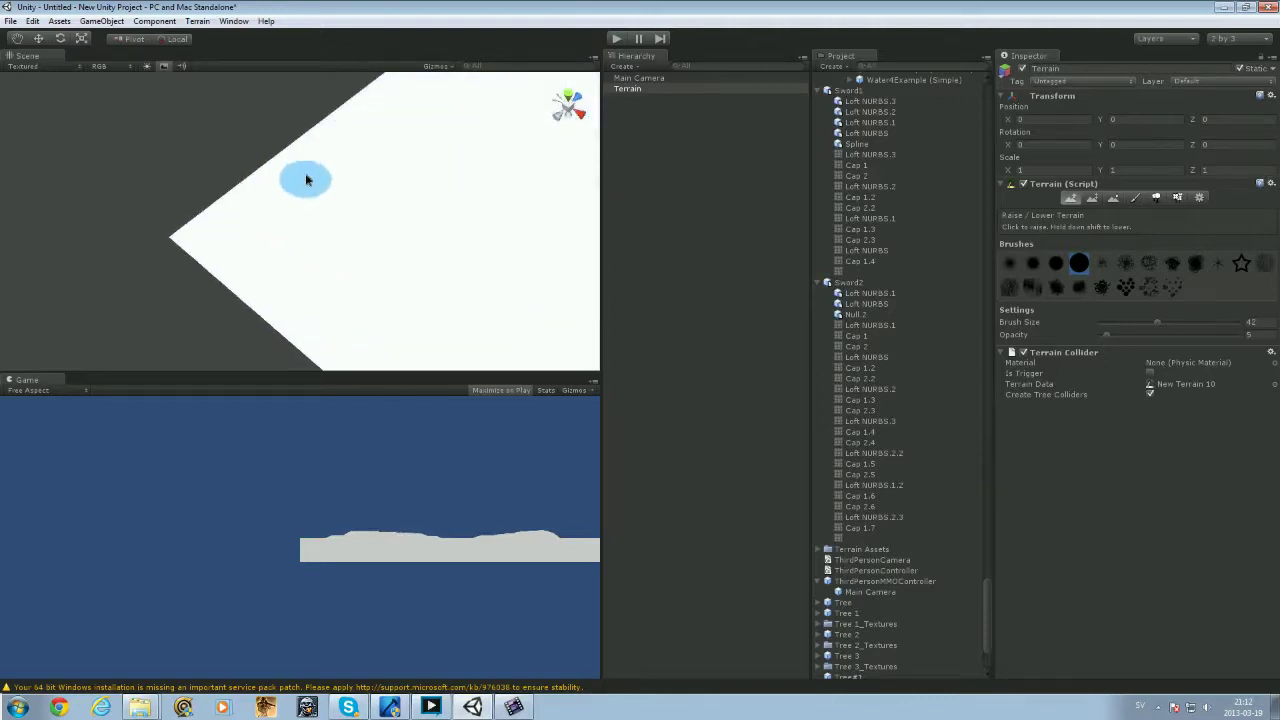
alt+drag(200, 237, 260, 246)
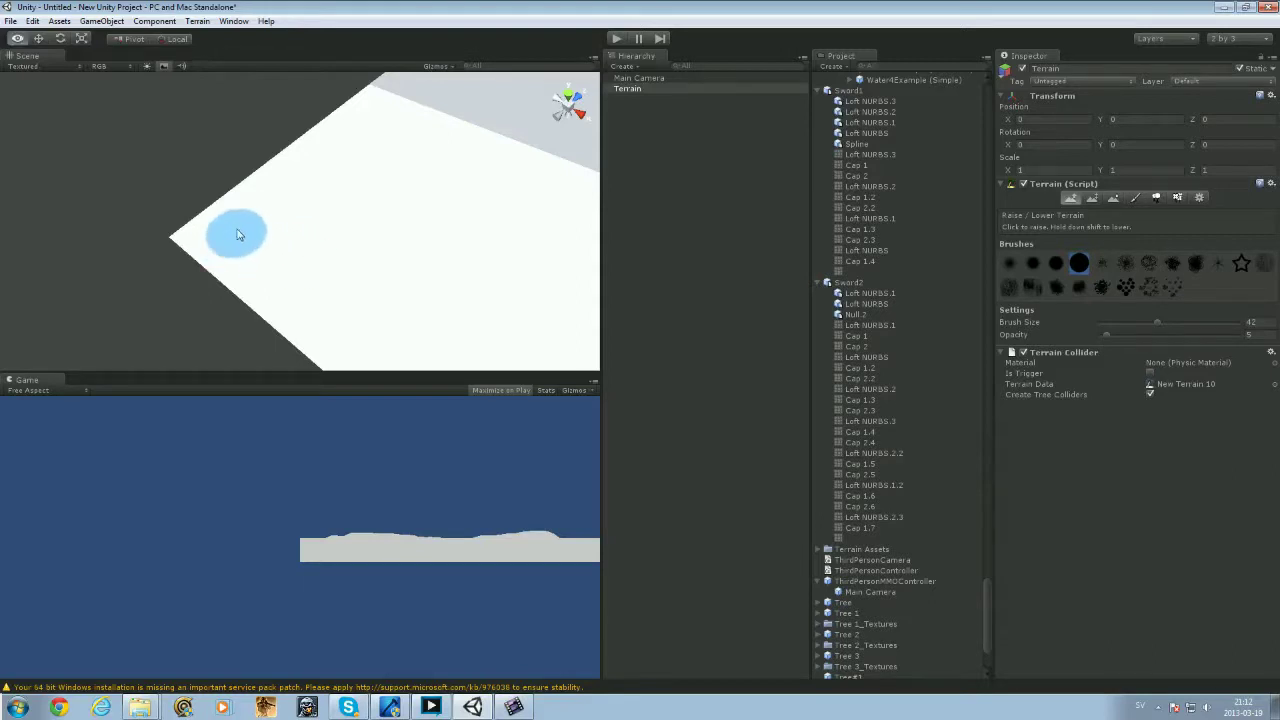
mouse_move(240, 234)
alt+mouse_down()
mouse_move(274, 198)
mouse_move(227, 247)
alt+mouse_up()
mouse_move(329, 271)
alt+mouse_down()
mouse_move(242, 110)
mouse_move(268, 134)
alt+mouse_up()
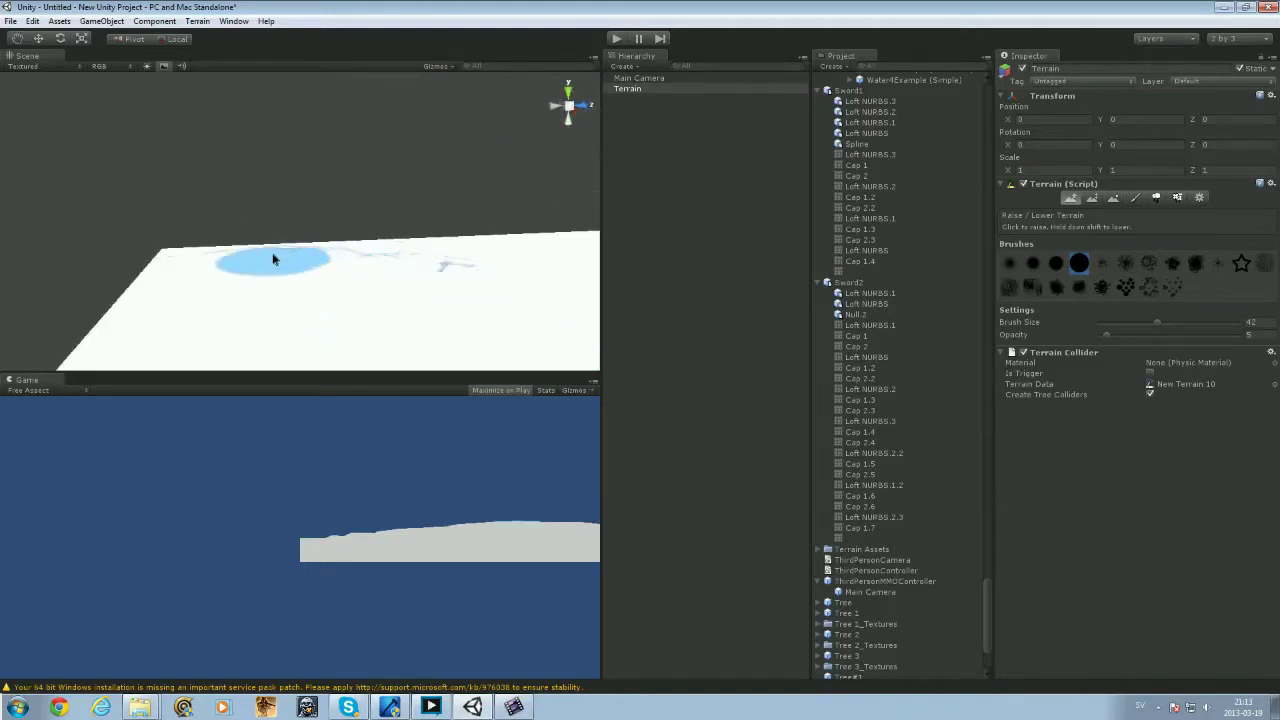
drag(273, 256, 378, 250)
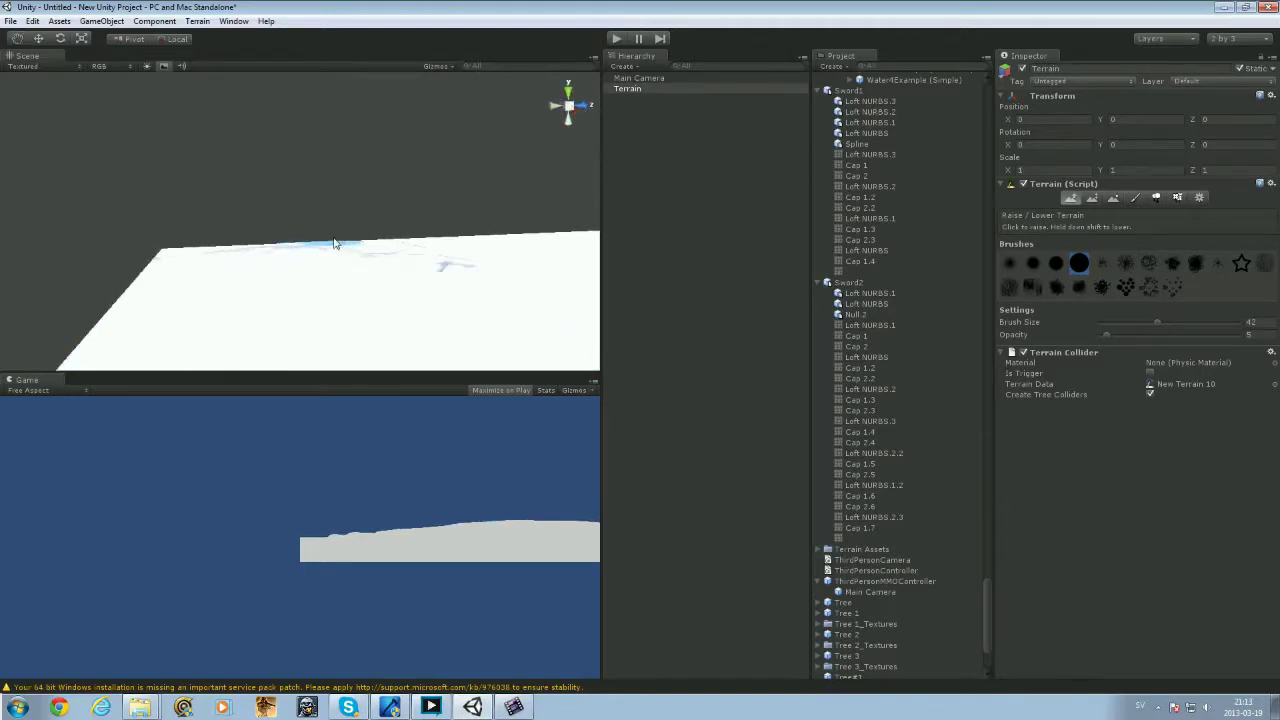
drag(253, 255, 367, 264)
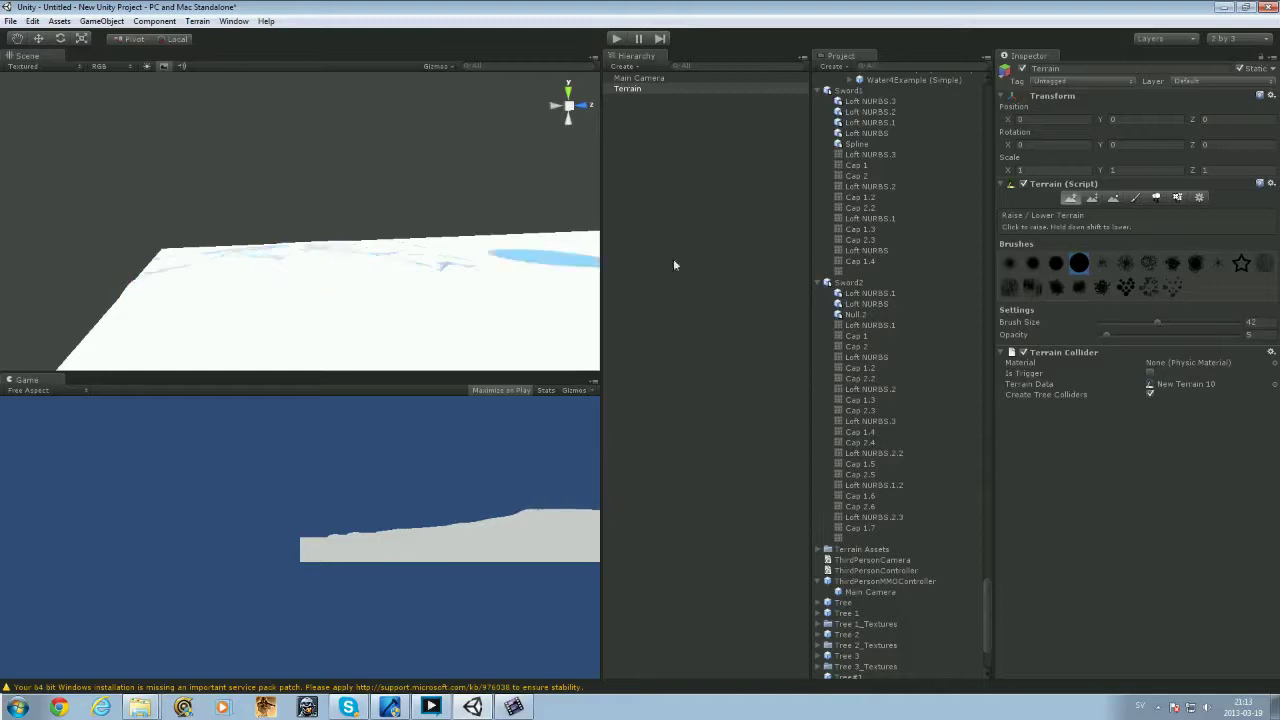
- Set the brush opacity to 7 and raise a hill near the terrain's corner
drag(1107, 335, 1113, 339)
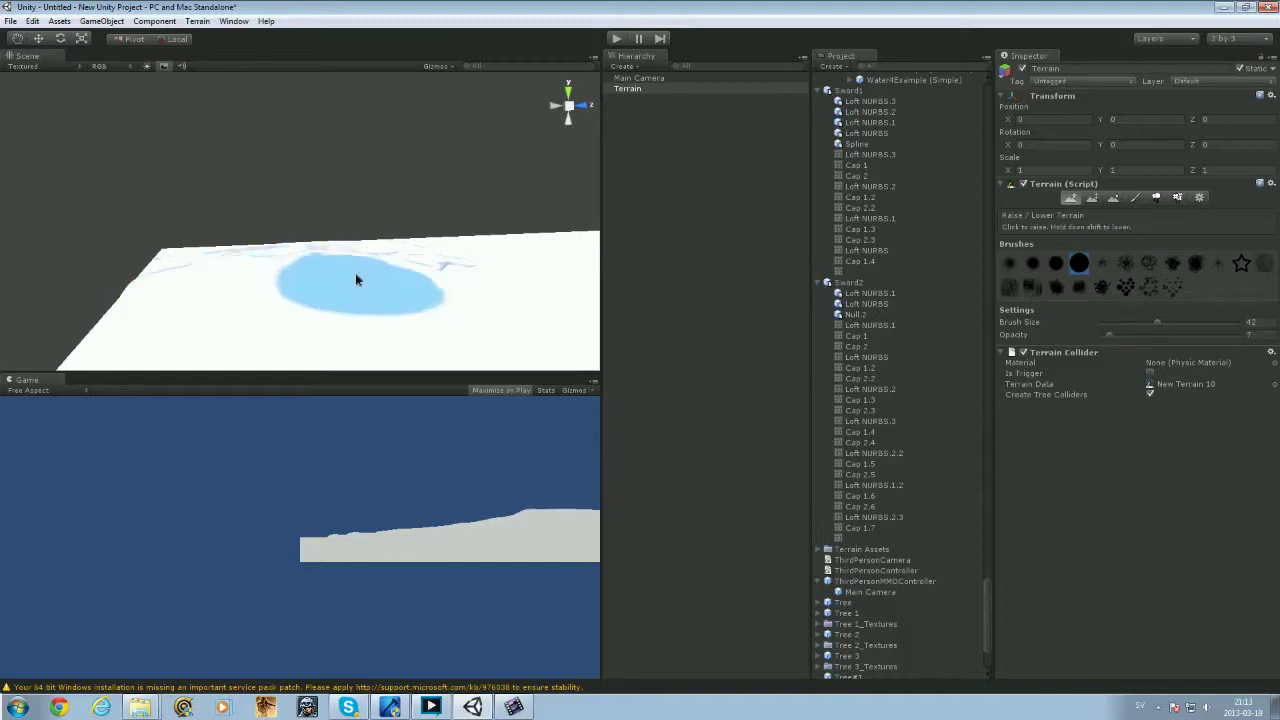
mouse_move(280, 264)
mouse_down()
mouse_move(203, 251)
mouse_move(294, 263)
mouse_move(283, 261)
mouse_move(400, 251)
mouse_move(398, 262)
mouse_move(270, 260)
mouse_up()
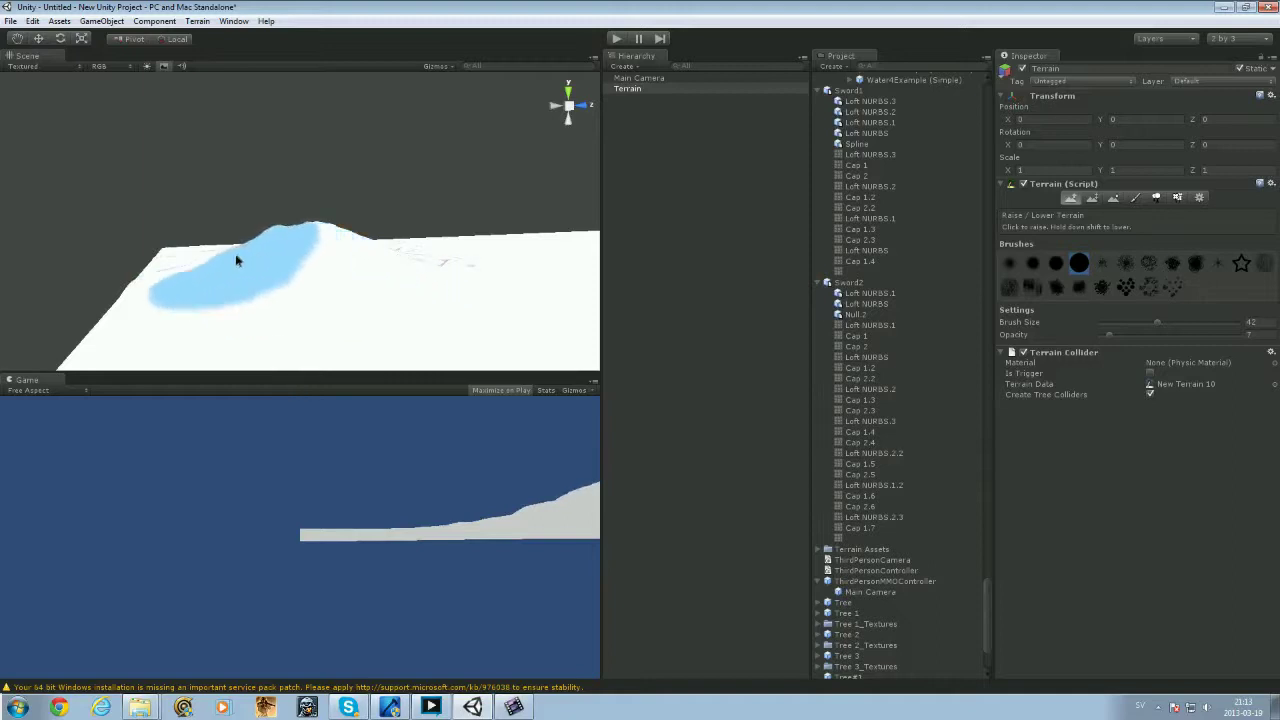
alt+drag(240, 317, 549, 309)
mouse_move(247, 284)
mouse_down()
mouse_move(237, 257)
mouse_move(231, 270)
mouse_move(250, 267)
mouse_move(365, 333)
mouse_move(271, 250)
mouse_move(300, 231)
mouse_move(198, 275)
mouse_move(366, 293)
mouse_up()
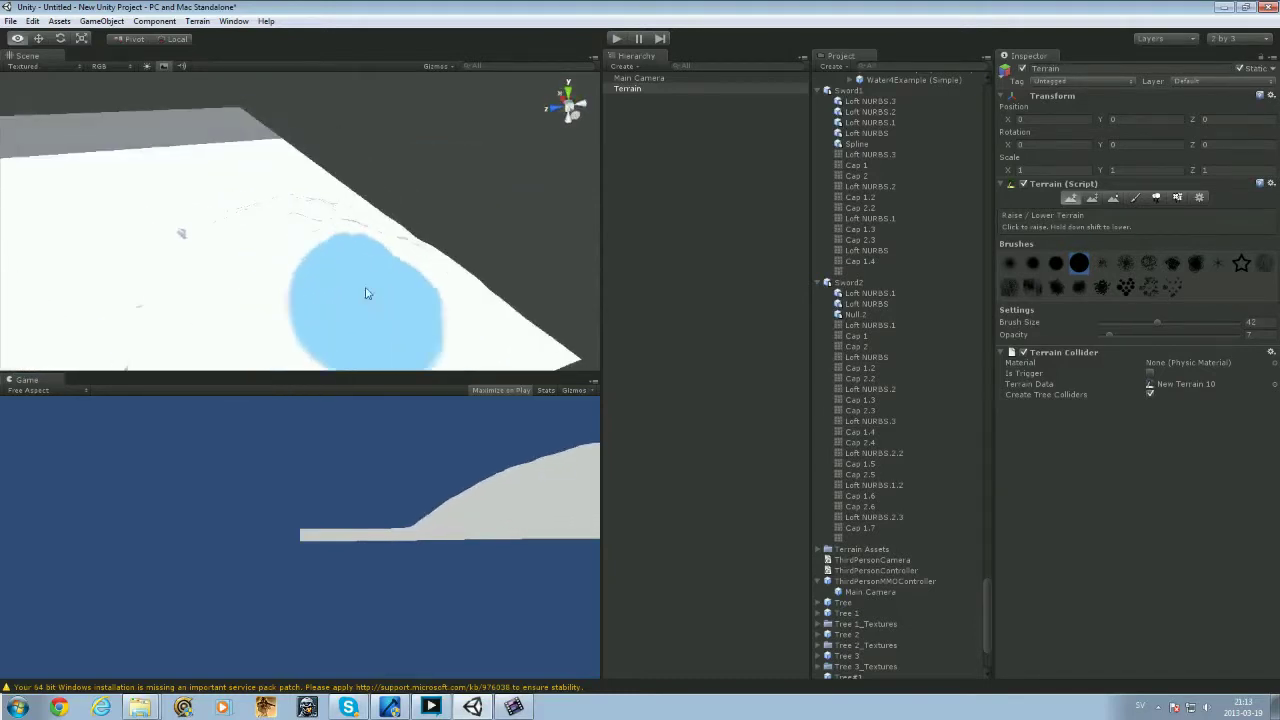
mouse_move(275, 265)
mouse_down()
mouse_move(257, 260)
mouse_move(314, 240)
mouse_move(361, 268)
mouse_move(140, 314)
mouse_move(289, 260)
mouse_move(331, 211)
mouse_move(412, 232)
mouse_move(283, 217)
mouse_up()
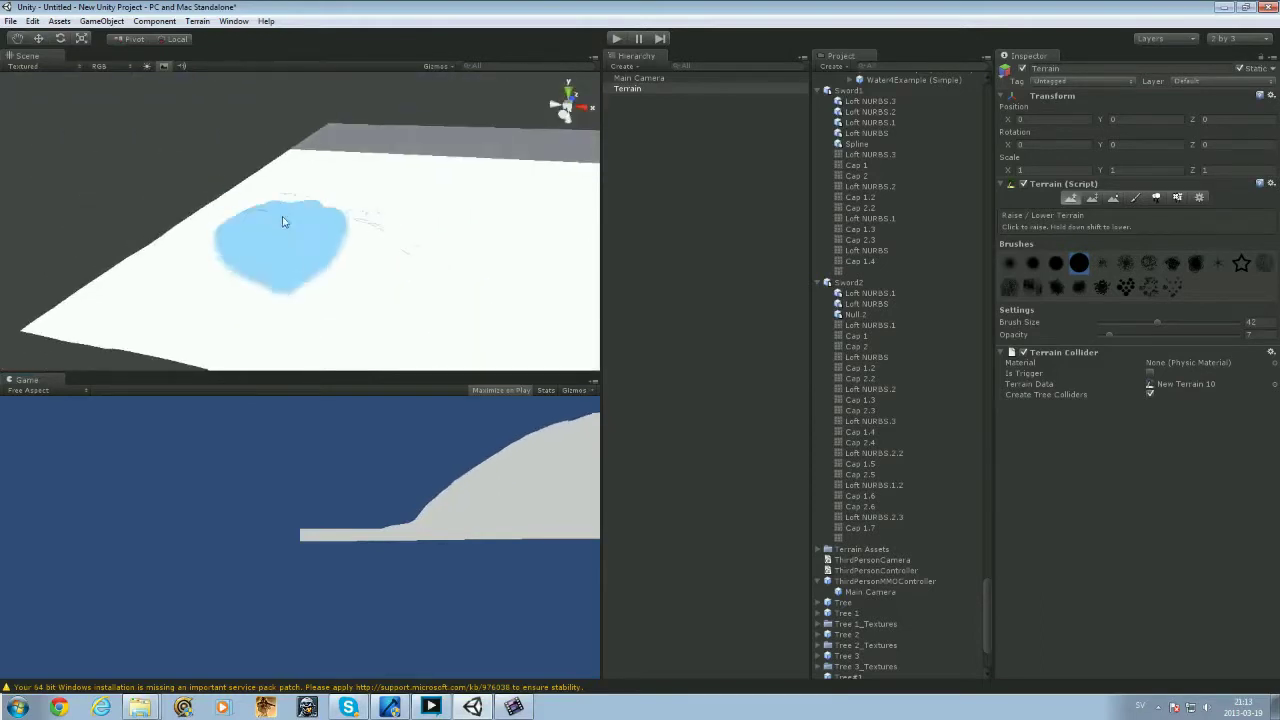
- Build the hill near the corner up higher and wider with further raising strokes from several angles
mouse_move(371, 234)
alt+mouse_down()
mouse_move(263, 294)
mouse_move(277, 266)
mouse_move(504, 240)
mouse_move(314, 263)
mouse_move(243, 106)
alt+mouse_up()
mouse_move(294, 250)
alt+mouse_down()
mouse_move(257, 194)
mouse_move(349, 243)
mouse_move(281, 298)
alt+mouse_up()
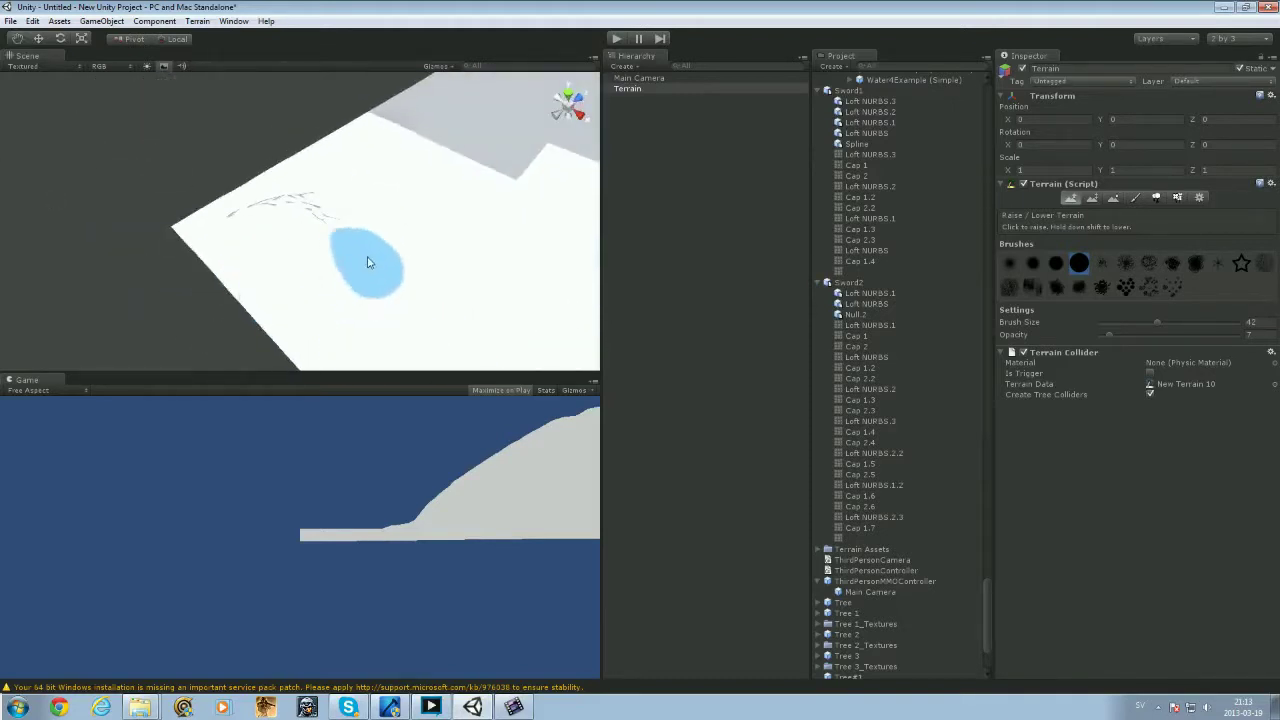
mouse_move(300, 229)
mouse_down()
mouse_move(276, 214)
mouse_move(301, 224)
mouse_move(309, 200)
mouse_move(259, 198)
mouse_move(330, 210)
mouse_up()
mouse_move(243, 225)
mouse_down()
mouse_move(303, 242)
mouse_move(334, 229)
mouse_move(345, 205)
mouse_move(271, 215)
mouse_move(297, 223)
mouse_move(309, 206)
mouse_move(294, 227)
mouse_move(344, 253)
mouse_move(206, 137)
mouse_move(344, 175)
mouse_move(323, 157)
mouse_move(429, 291)
mouse_up()
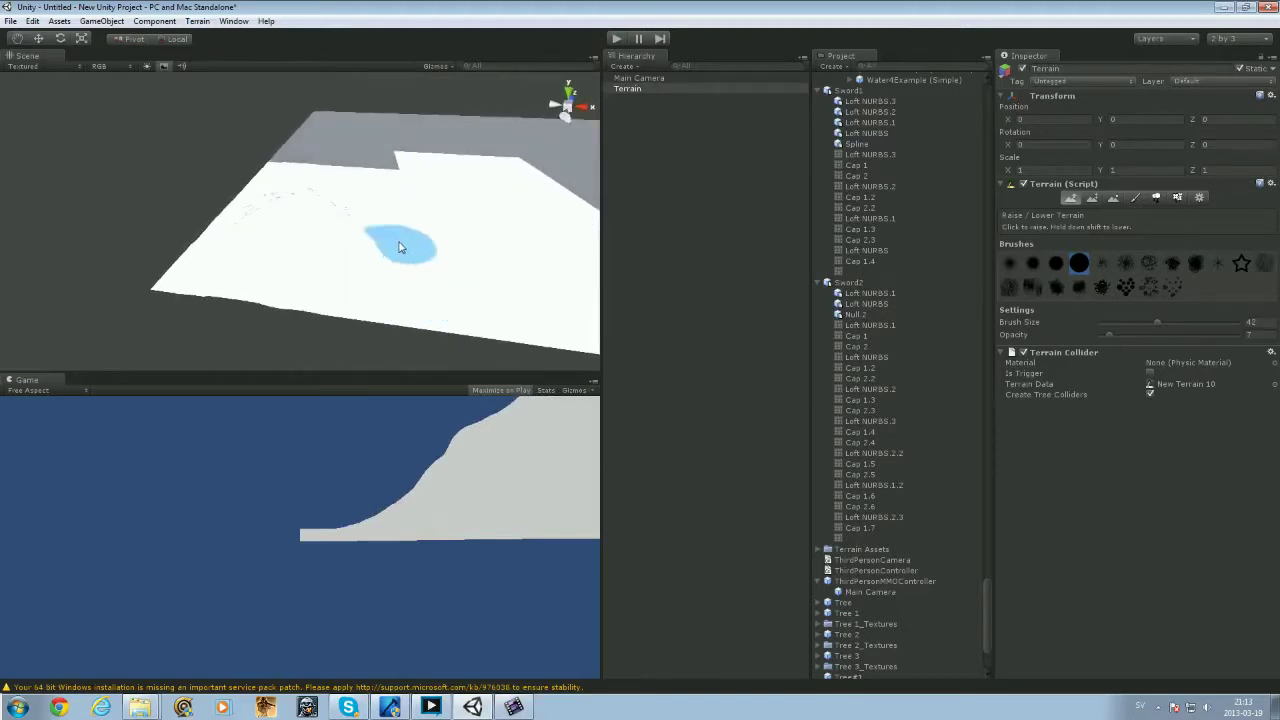
alt+drag(403, 246, 560, 228)
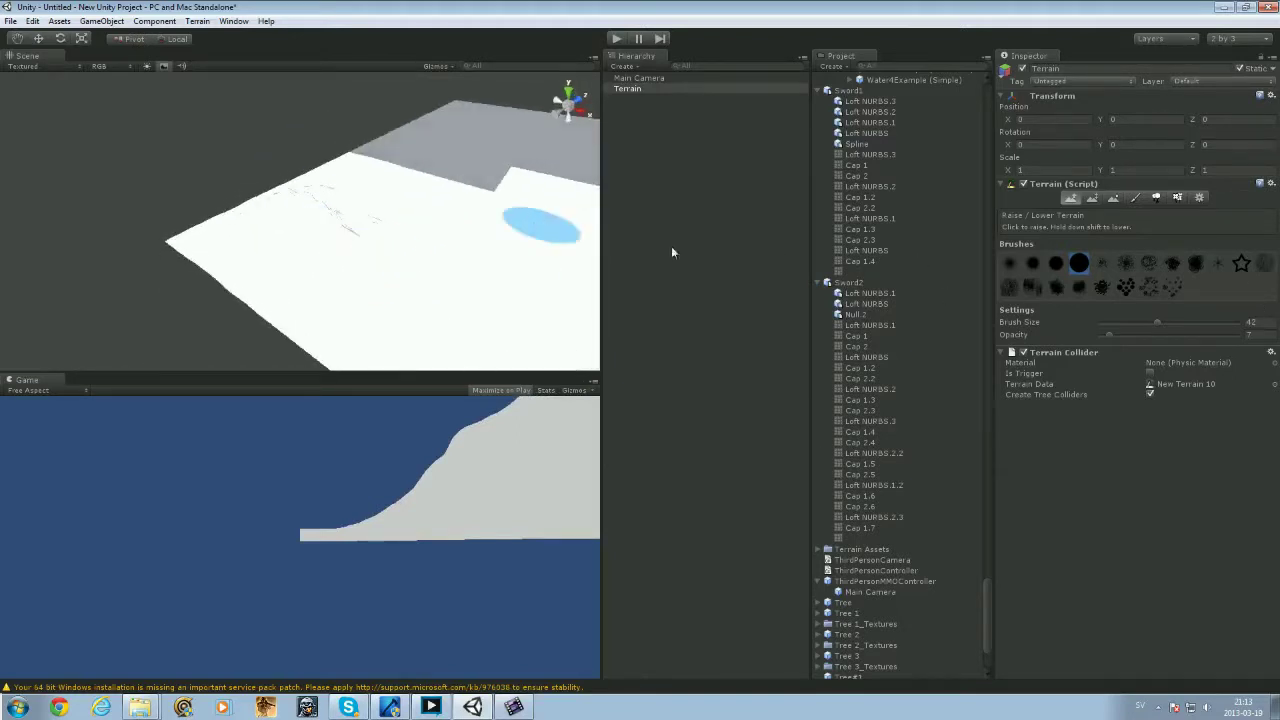
mouse_move(251, 266)
mouse_down()
mouse_move(189, 240)
mouse_move(297, 279)
mouse_move(425, 256)
mouse_up()
alt+drag(306, 266, 580, 280)
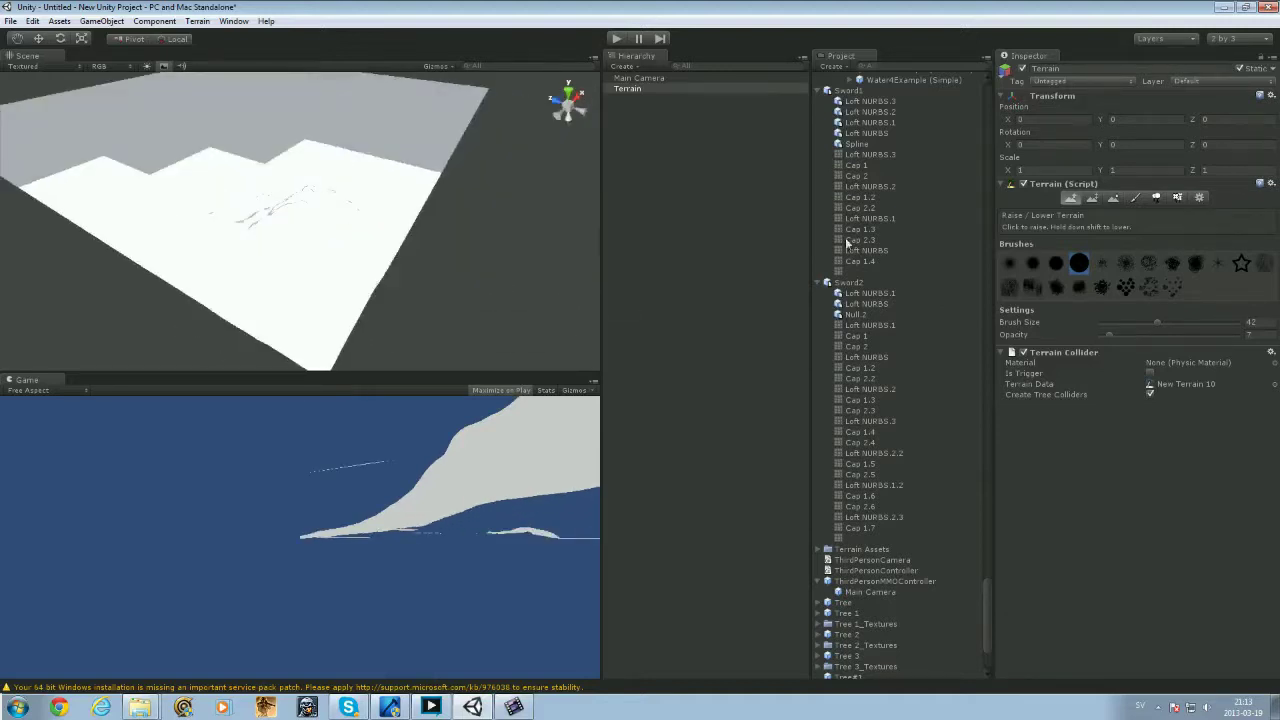
alt+drag(469, 207, 286, 251)
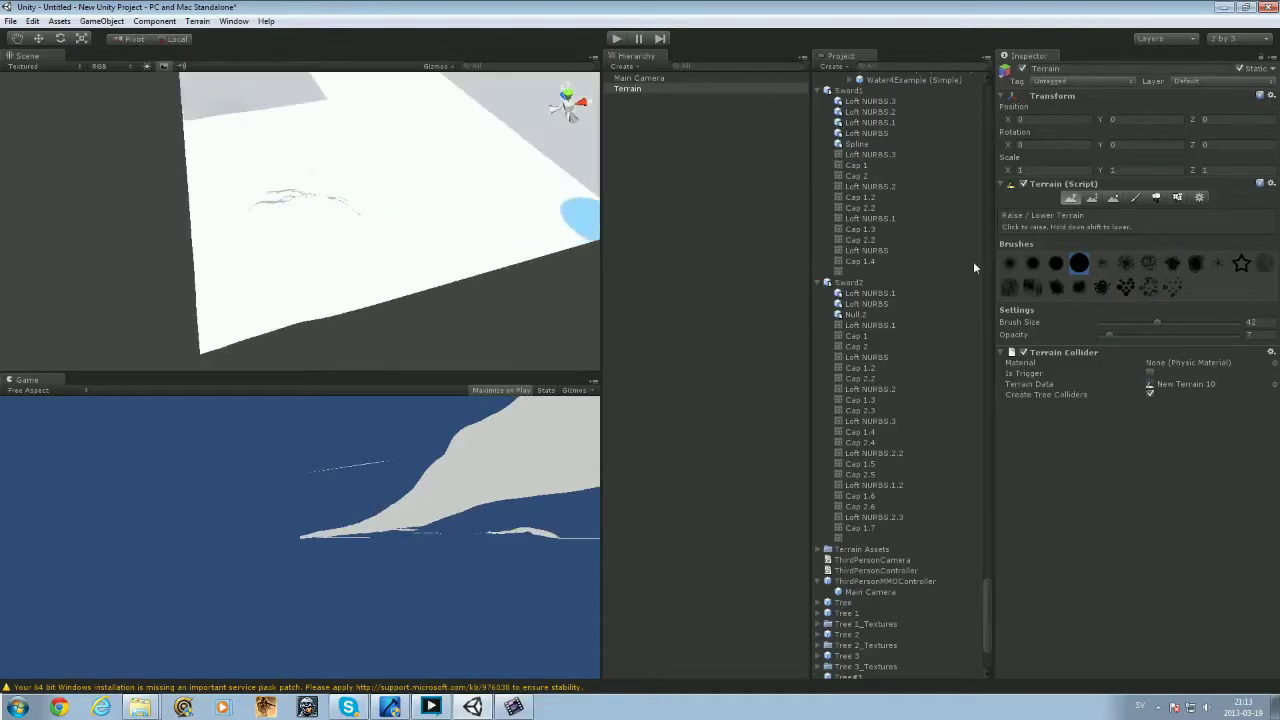
- Switch the terrain to texture painting and start adding a texture, searching the available splat textures for "grass texture"
click(1093, 198)
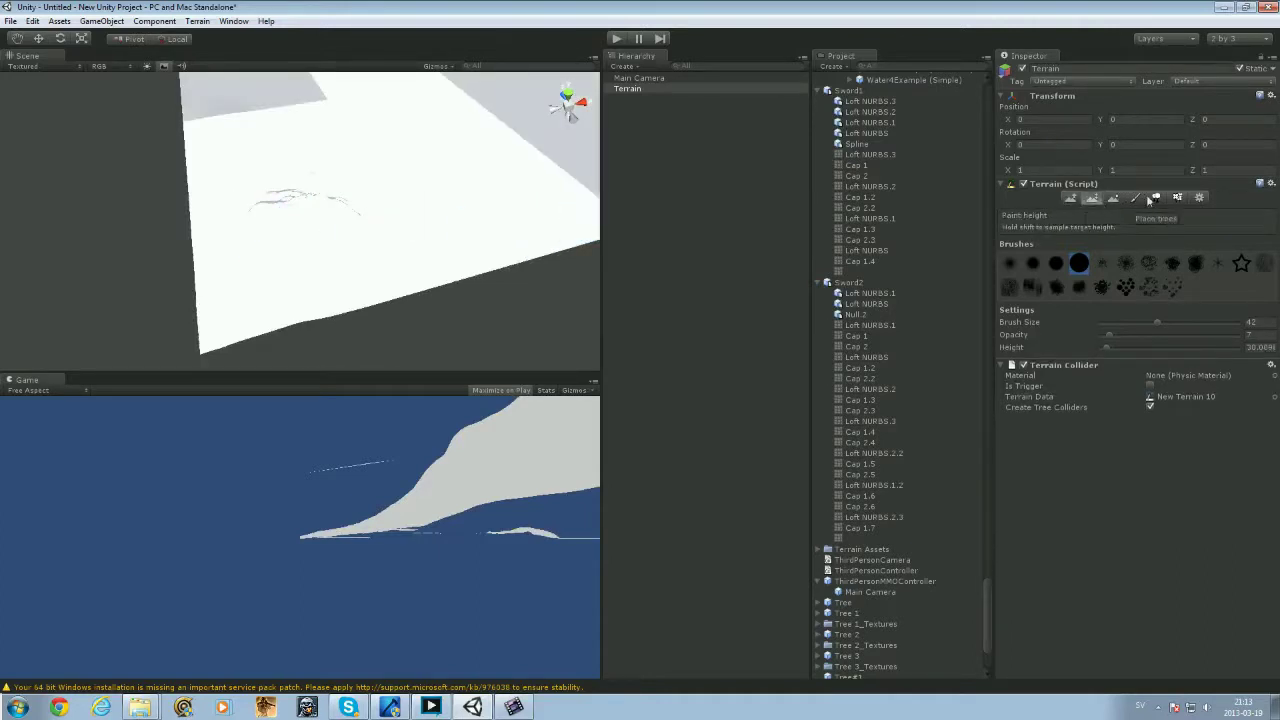
click(1138, 199)
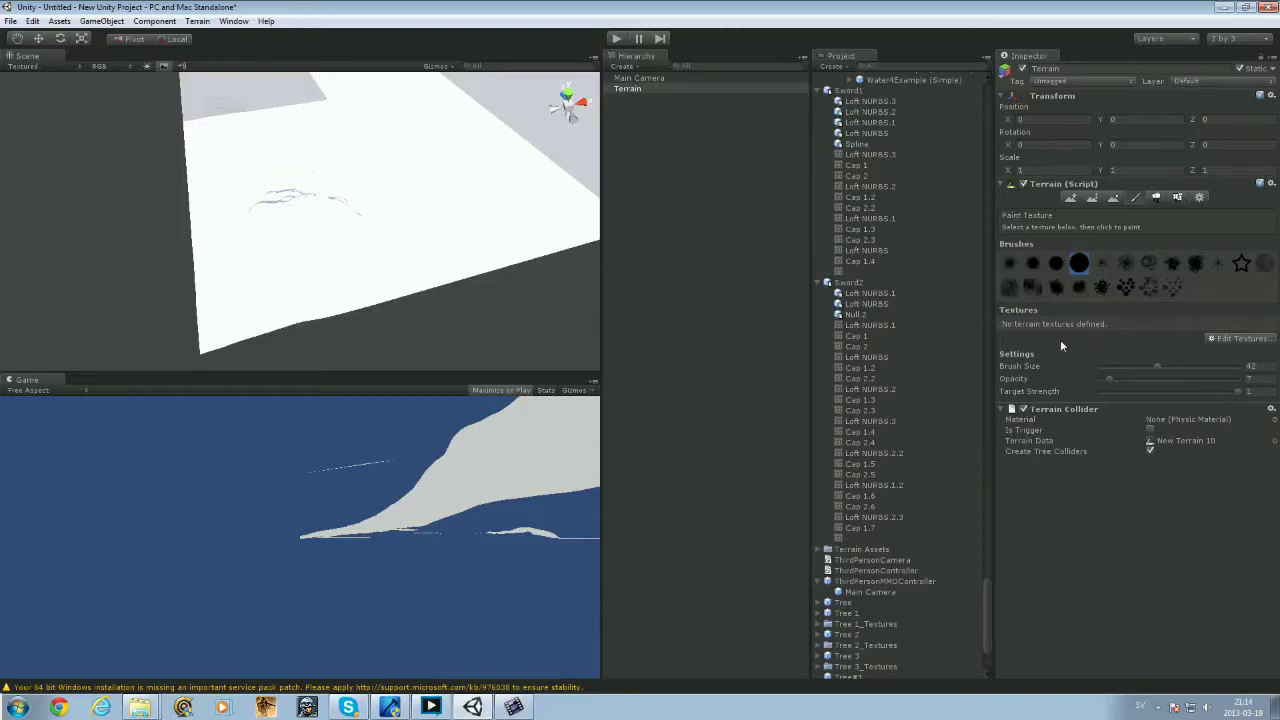
click(1239, 340)
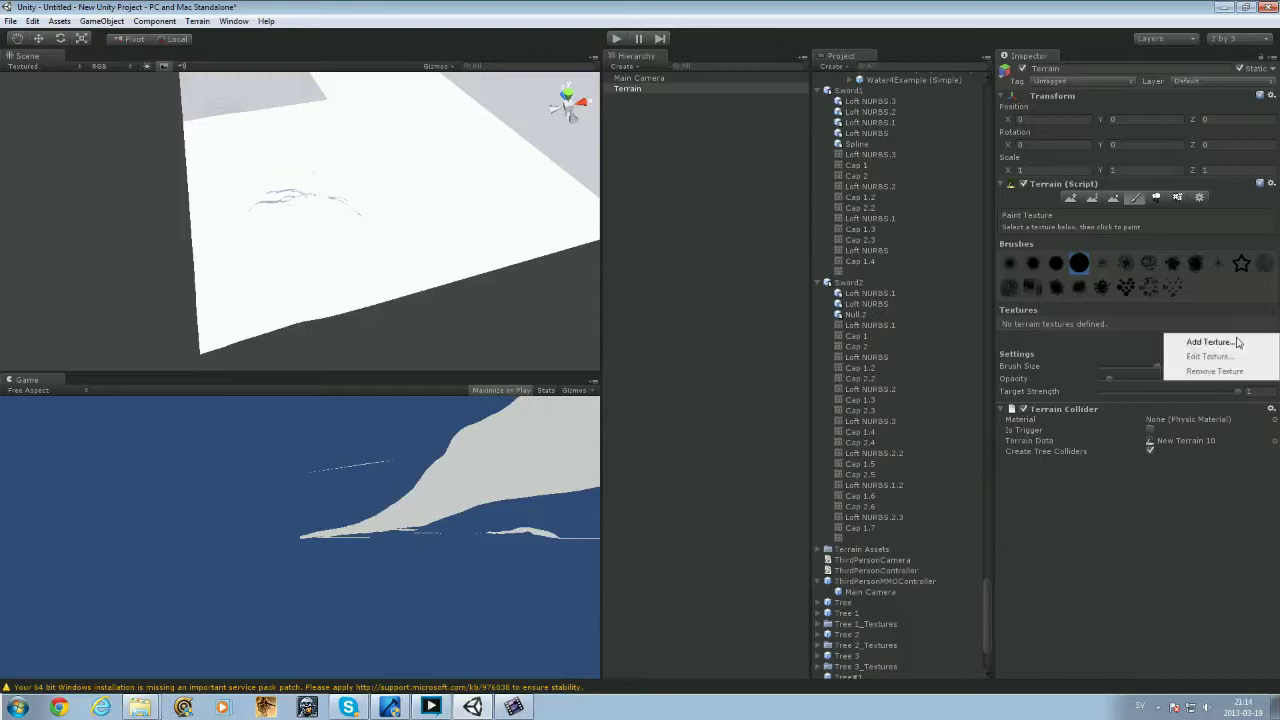
click(1190, 342)
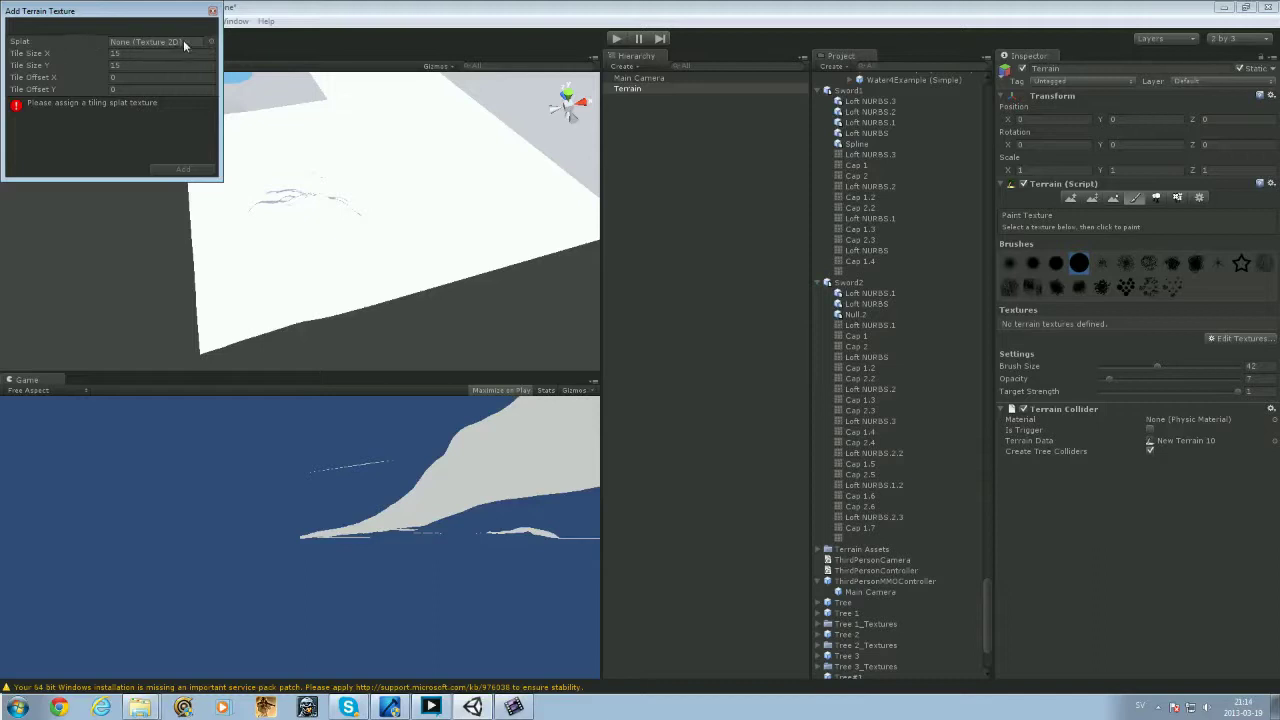
click(211, 43)
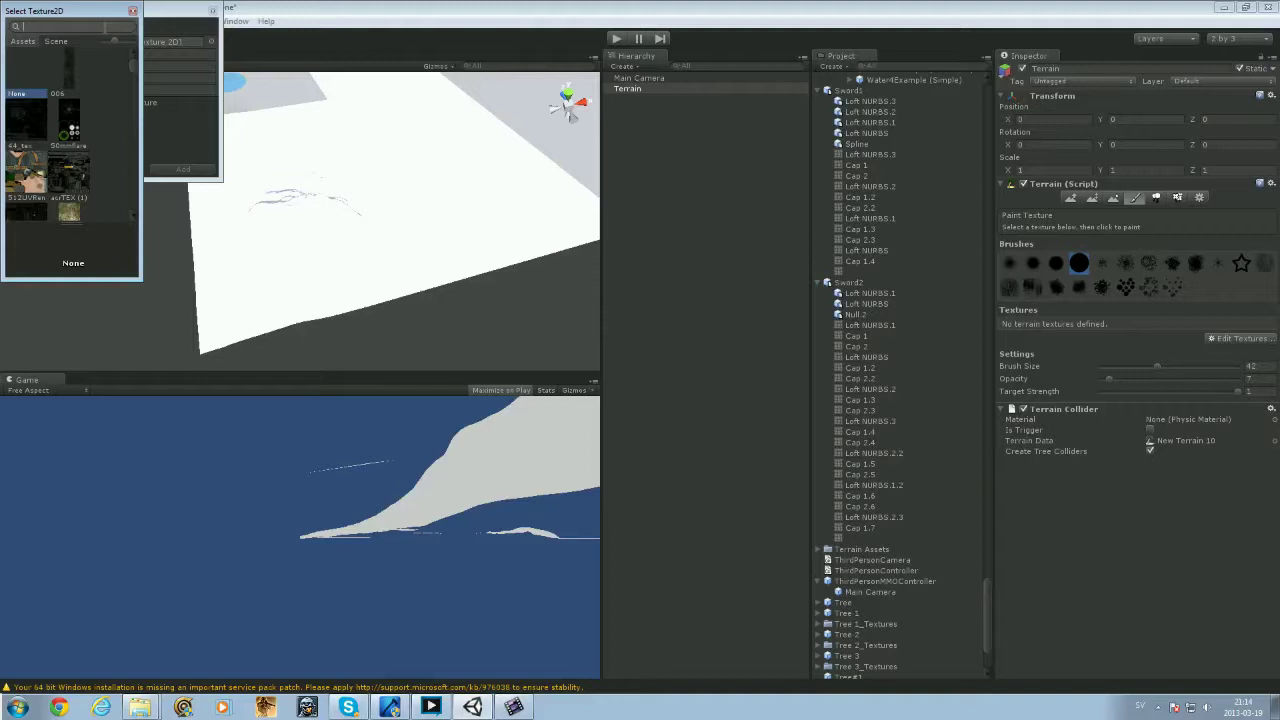
text(grass)
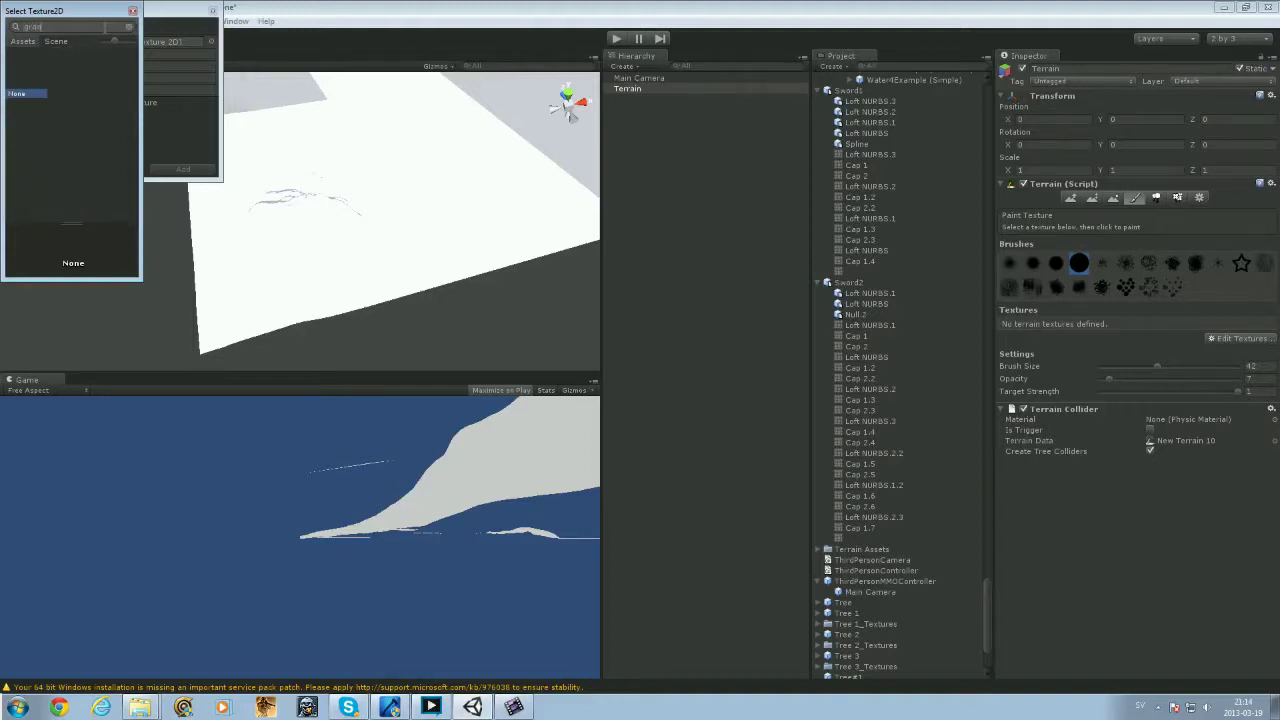
text( tilture)
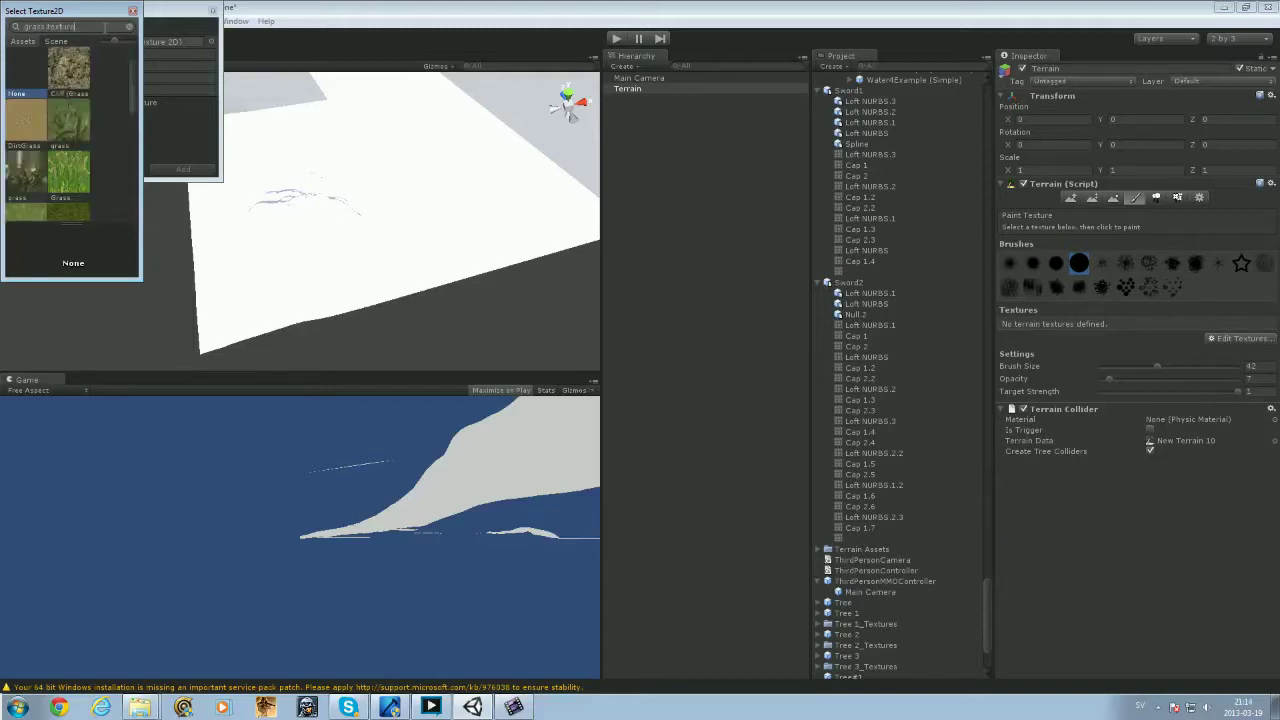
- Compare the grass textures, assign Grass (Hill) from Terrain Assets/Textures as the splat, and add it to the terrain
scroll(82, 156, down, 5)
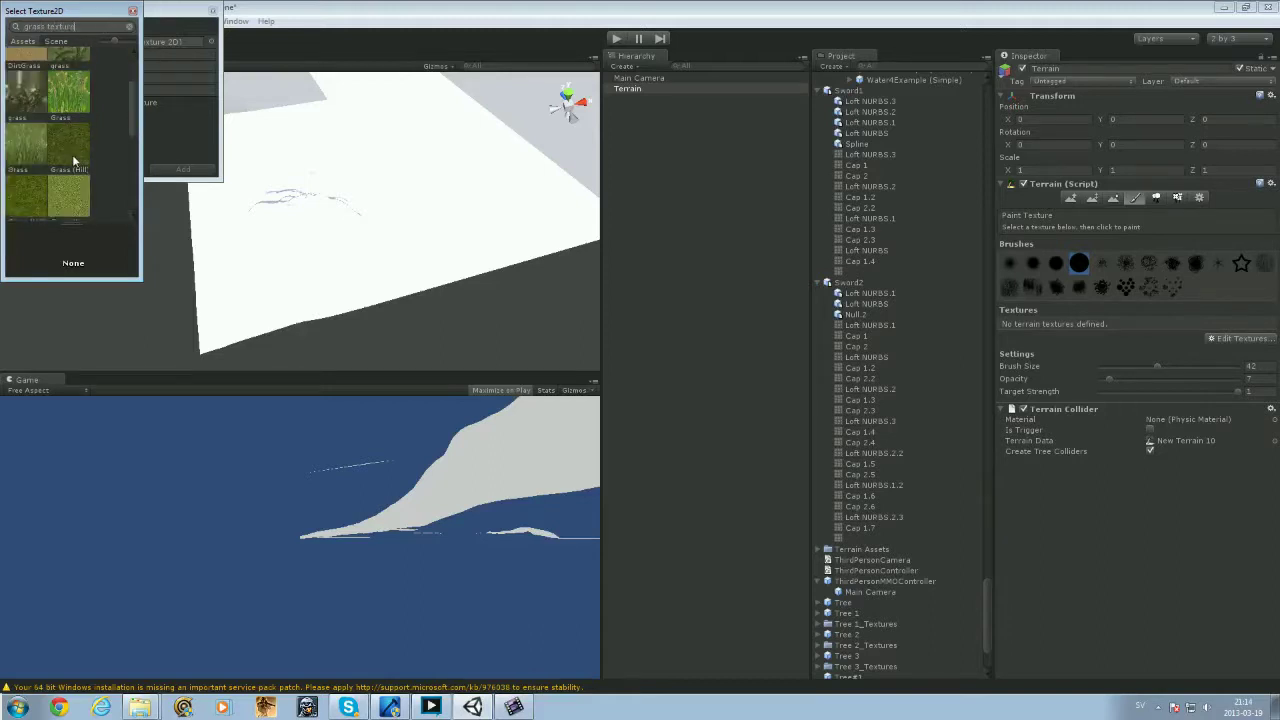
scroll(82, 156, up, 2)
click(76, 117)
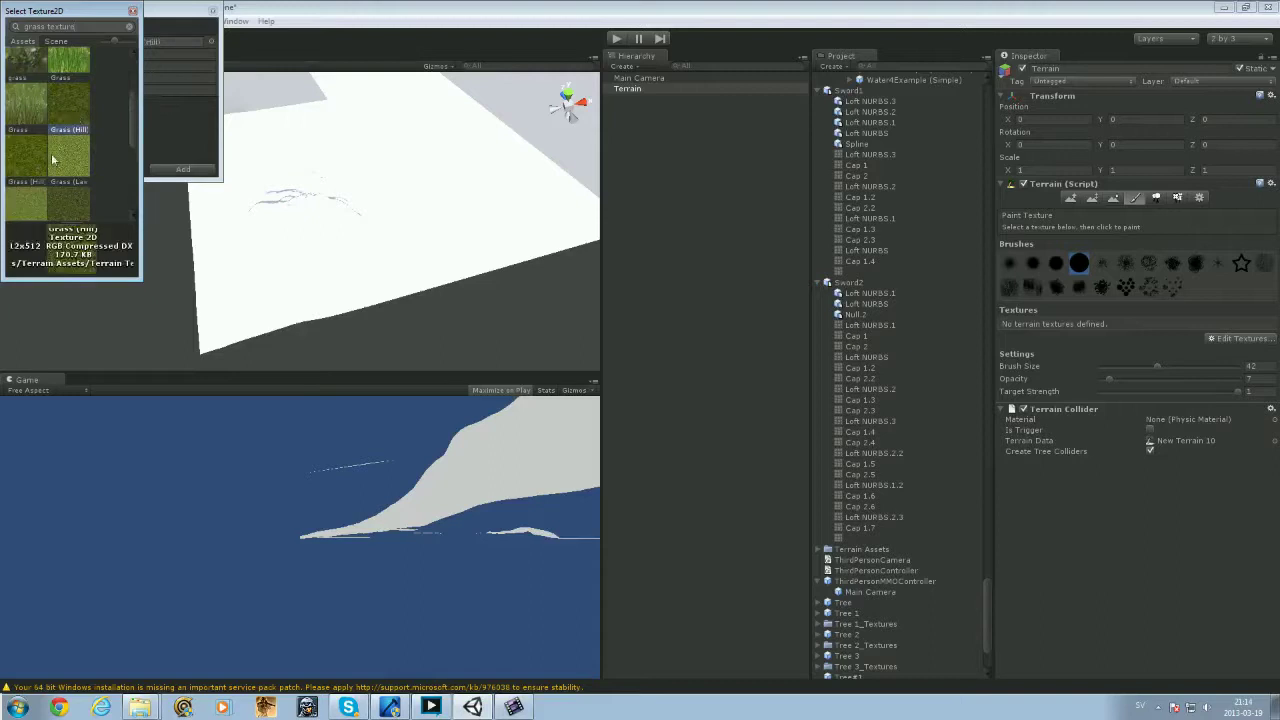
scroll(47, 165, down, 1)
click(27, 119)
click(75, 134)
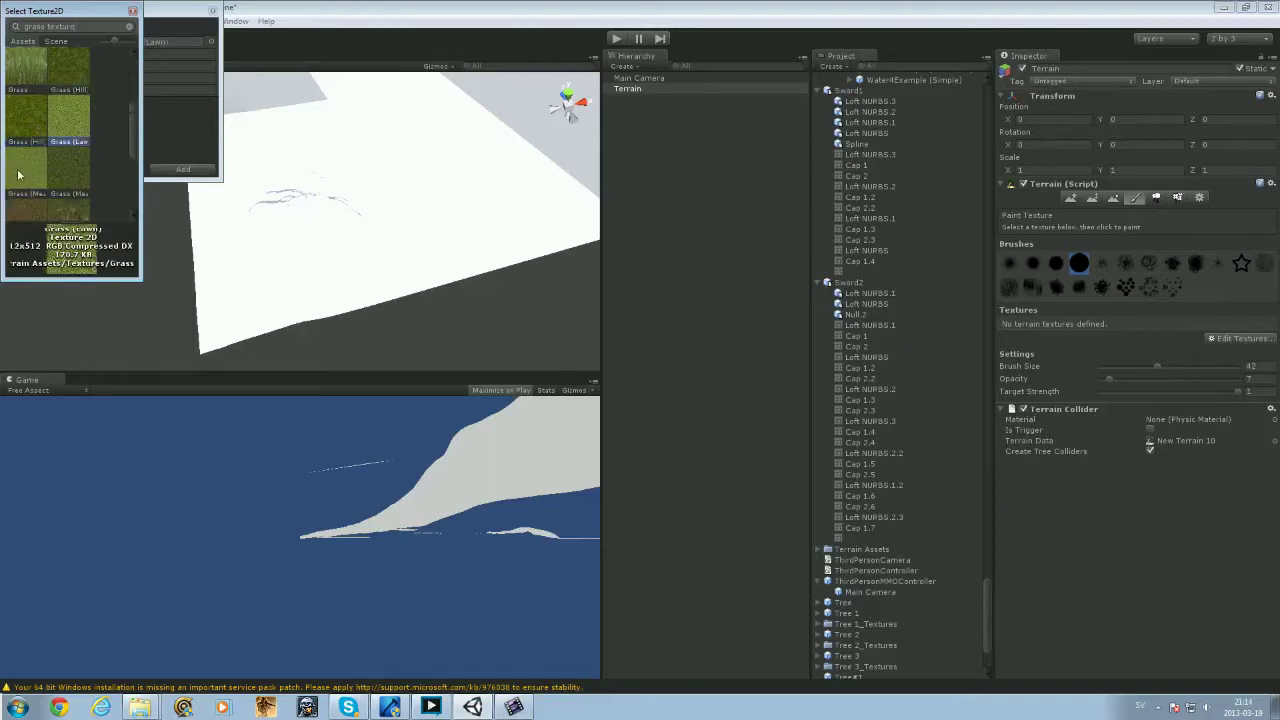
scroll(20, 170, up, 2)
click(82, 118)
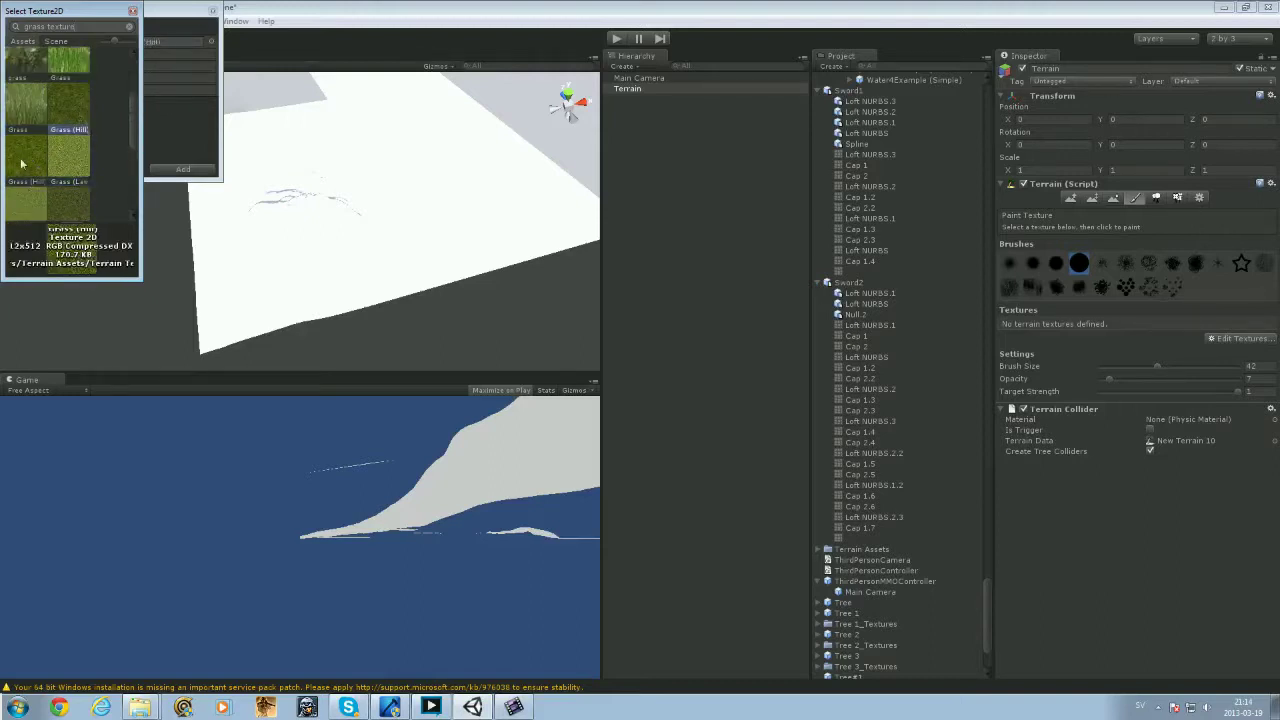
click(24, 166)
click(70, 124)
click(33, 174)
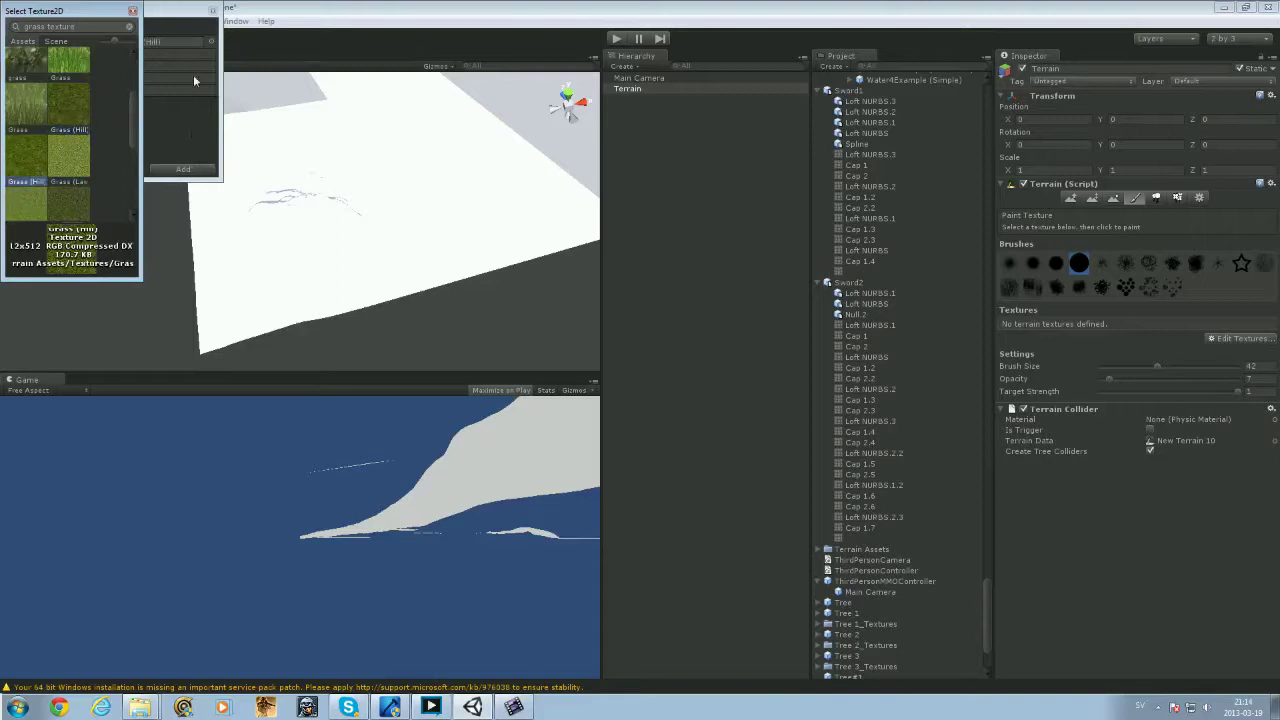
click(133, 11)
click(183, 169)
- Start adding a second terrain texture and search the available splat textures for "rock"
alt+drag(306, 235, 160, 234)
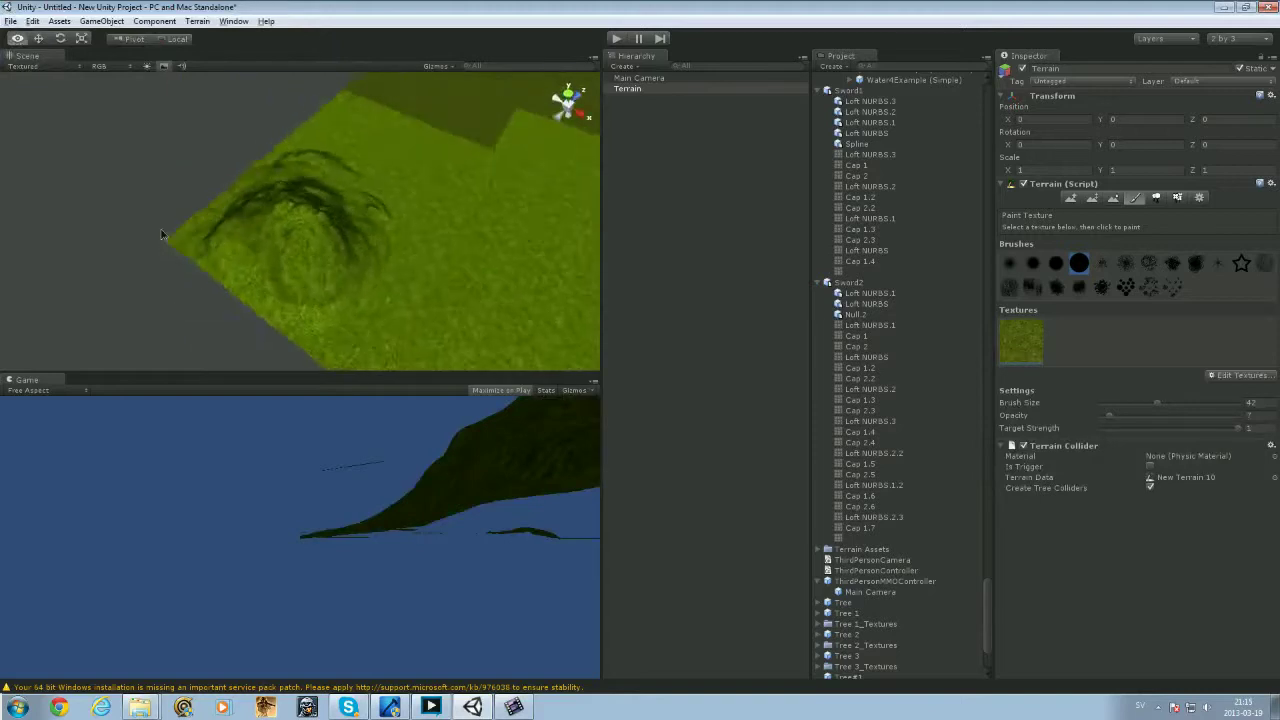
scroll(476, 276, down, 5)
scroll(445, 280, up, 6)
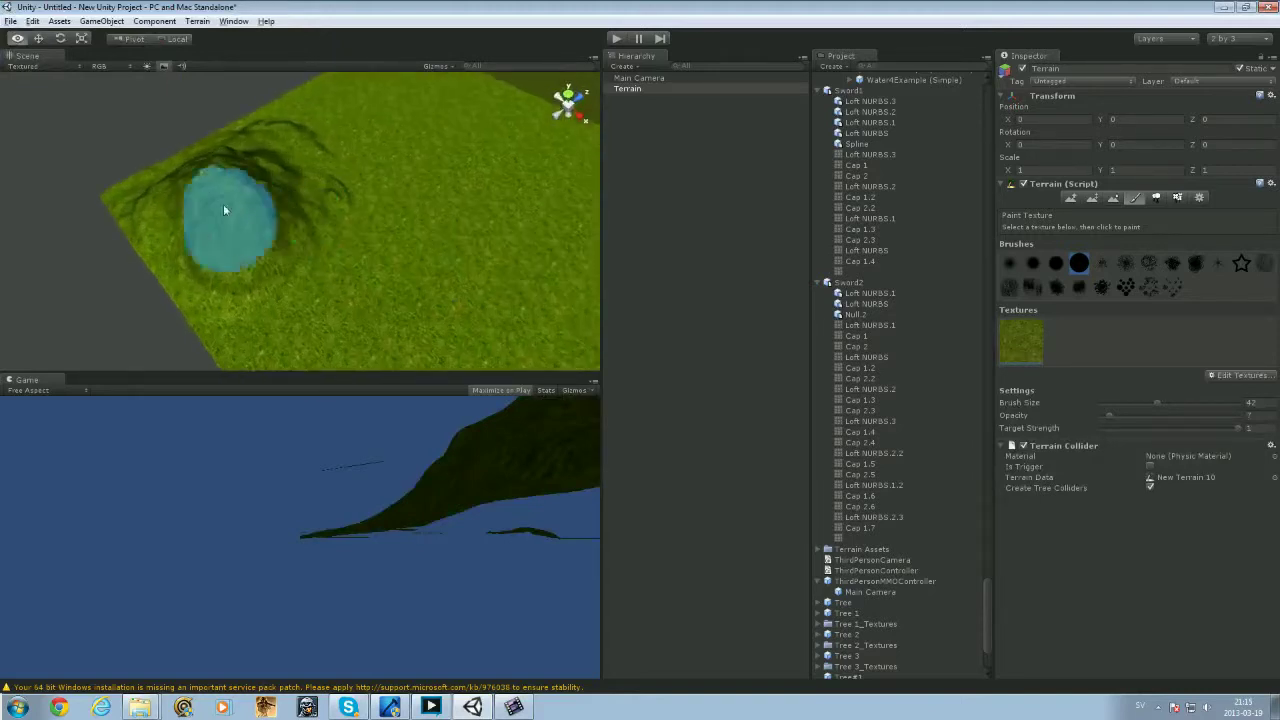
alt+drag(224, 210, 214, 115)
mouse_move(191, 216)
alt+mouse_down()
mouse_move(204, 267)
mouse_move(370, 247)
mouse_move(225, 299)
mouse_move(349, 211)
mouse_move(281, 311)
mouse_move(340, 260)
mouse_move(420, 230)
mouse_move(215, 200)
mouse_move(415, 236)
mouse_move(341, 279)
mouse_move(449, 263)
mouse_move(257, 284)
mouse_move(366, 200)
mouse_move(337, 186)
mouse_move(1276, 307)
alt+mouse_up()
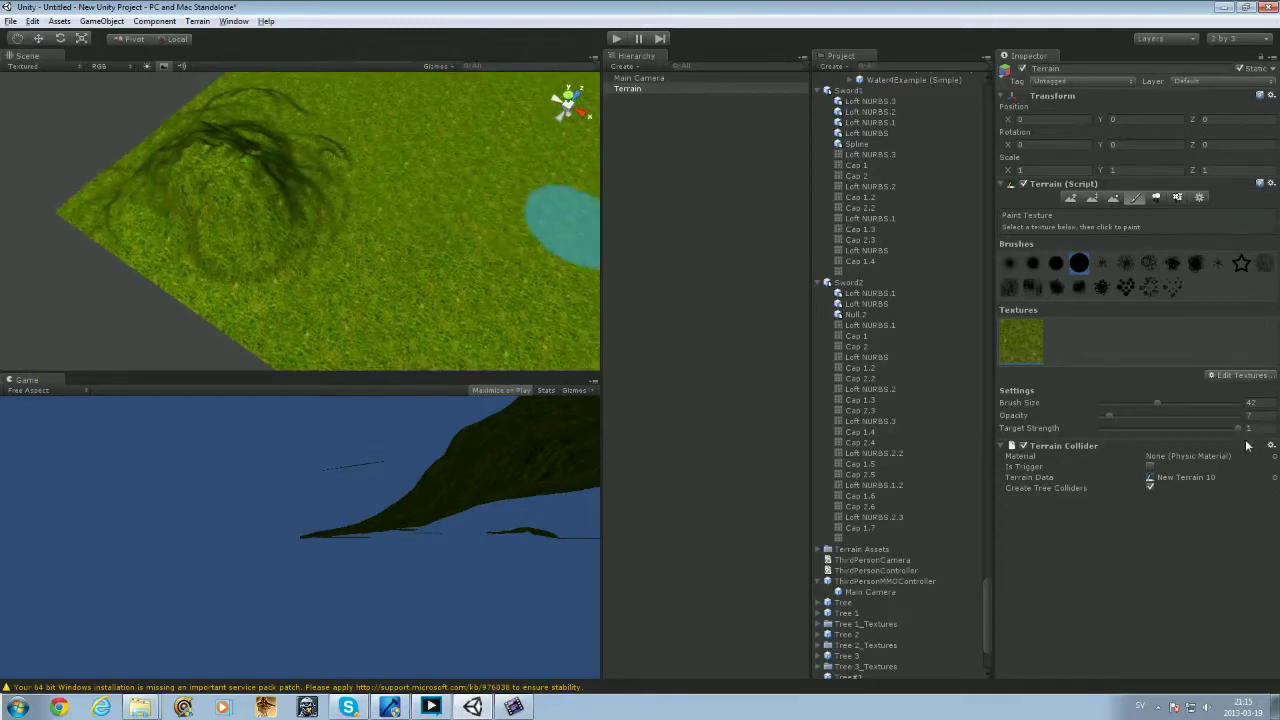
click(1216, 378)
click(1212, 380)
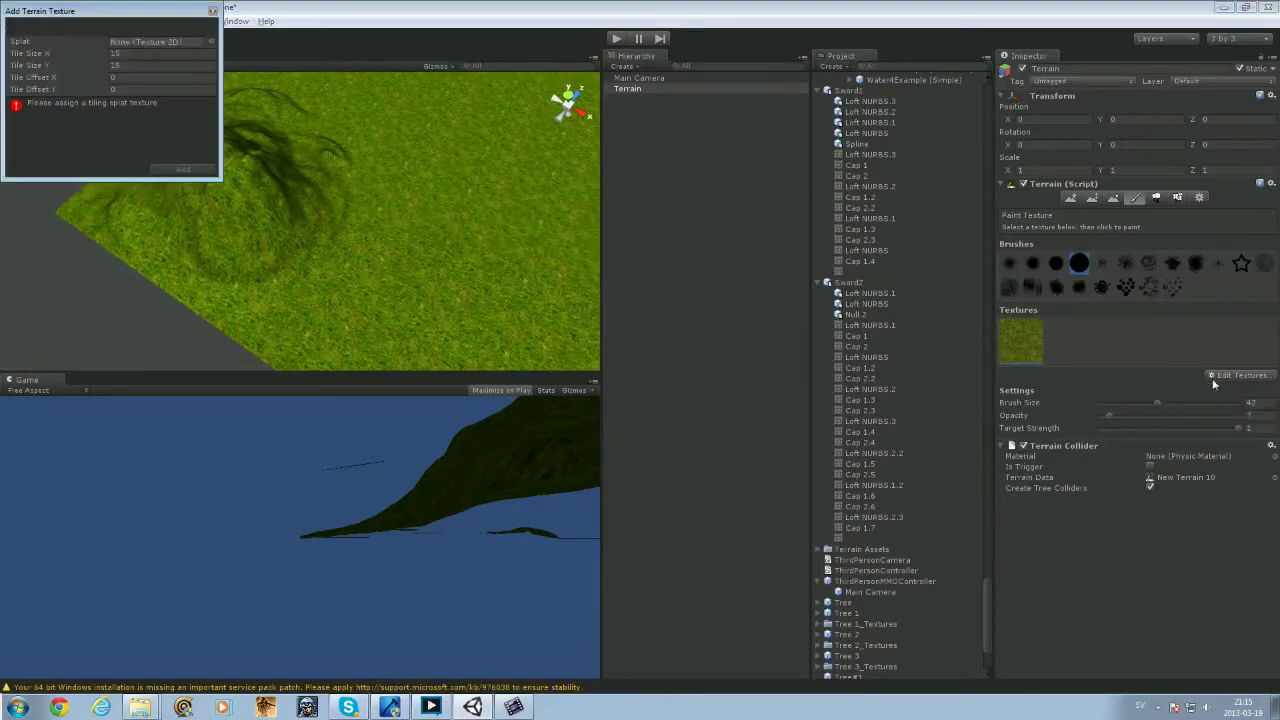
click(212, 43)
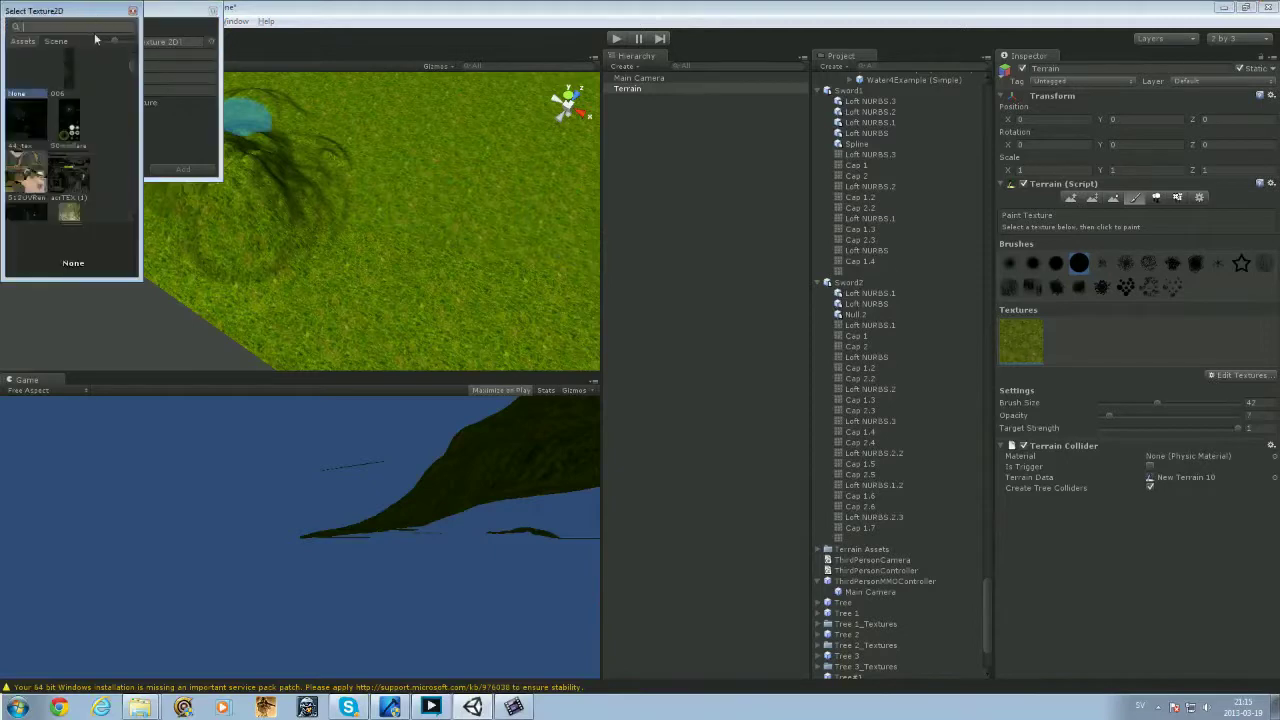
text(rock)
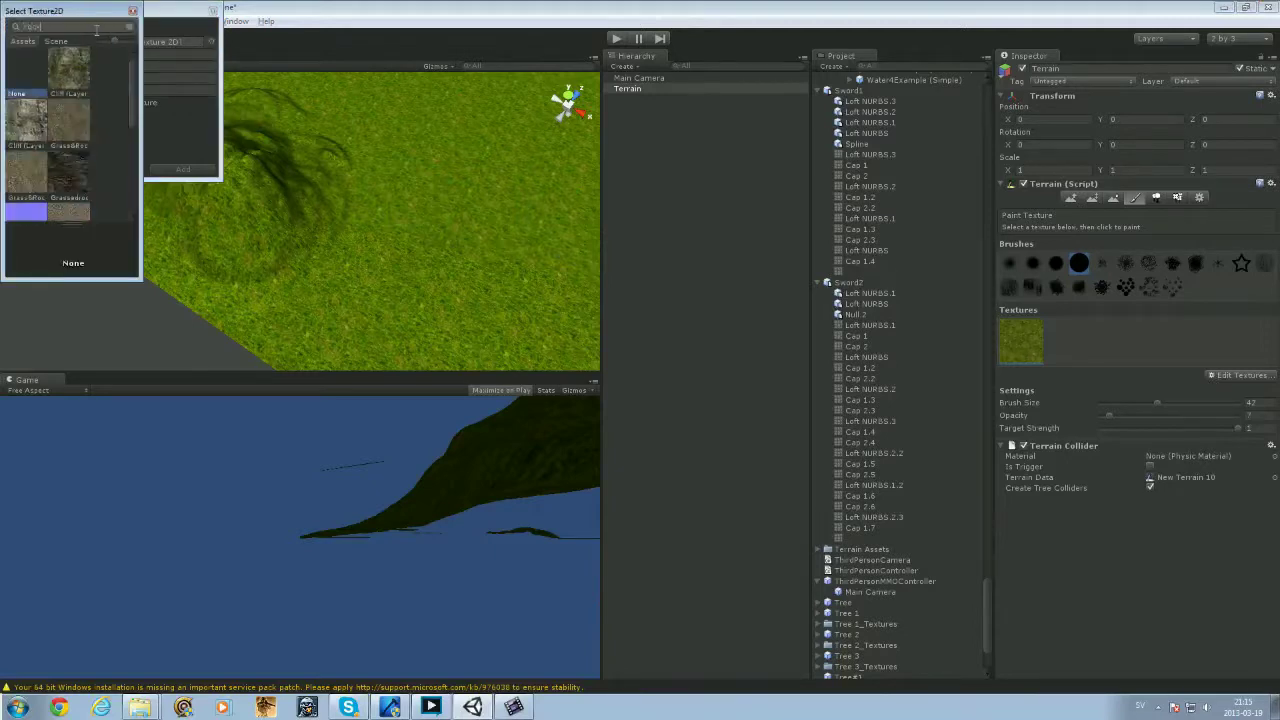
- Assign Cliff (Layered Rock) as the splat and add it to the terrain's textures
scroll(90, 120, down, 1)
click(30, 93)
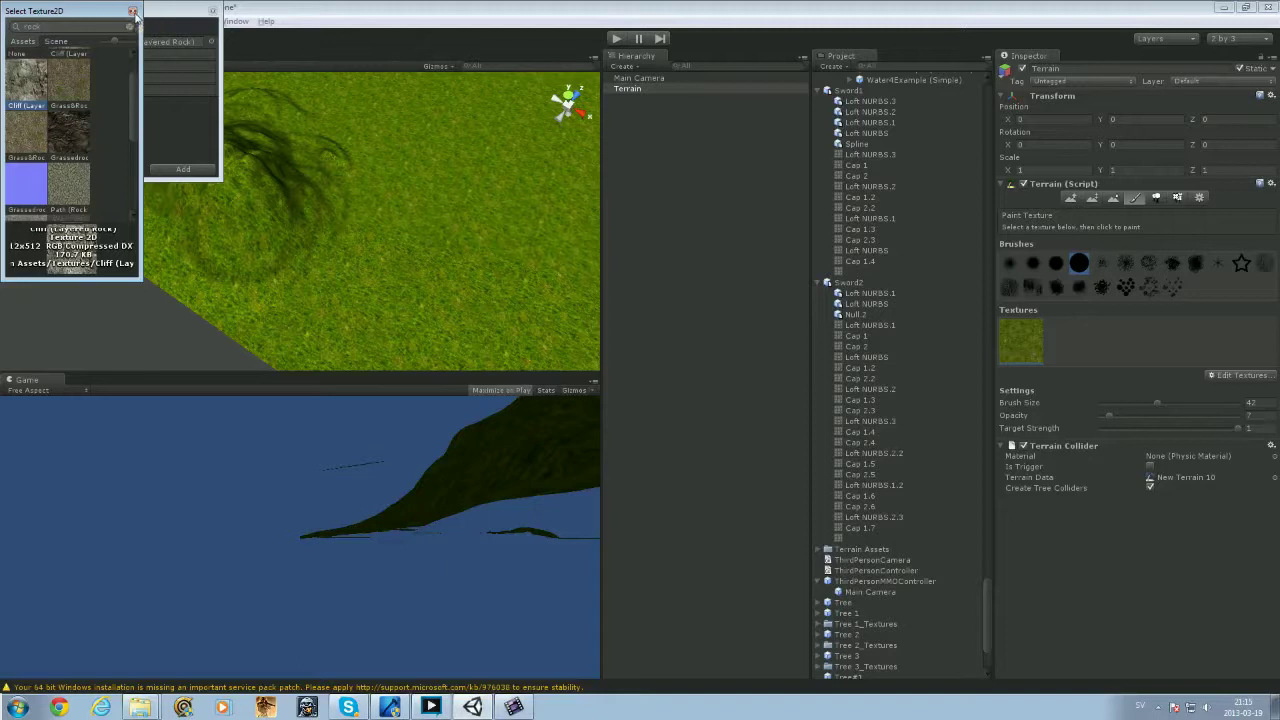
click(135, 15)
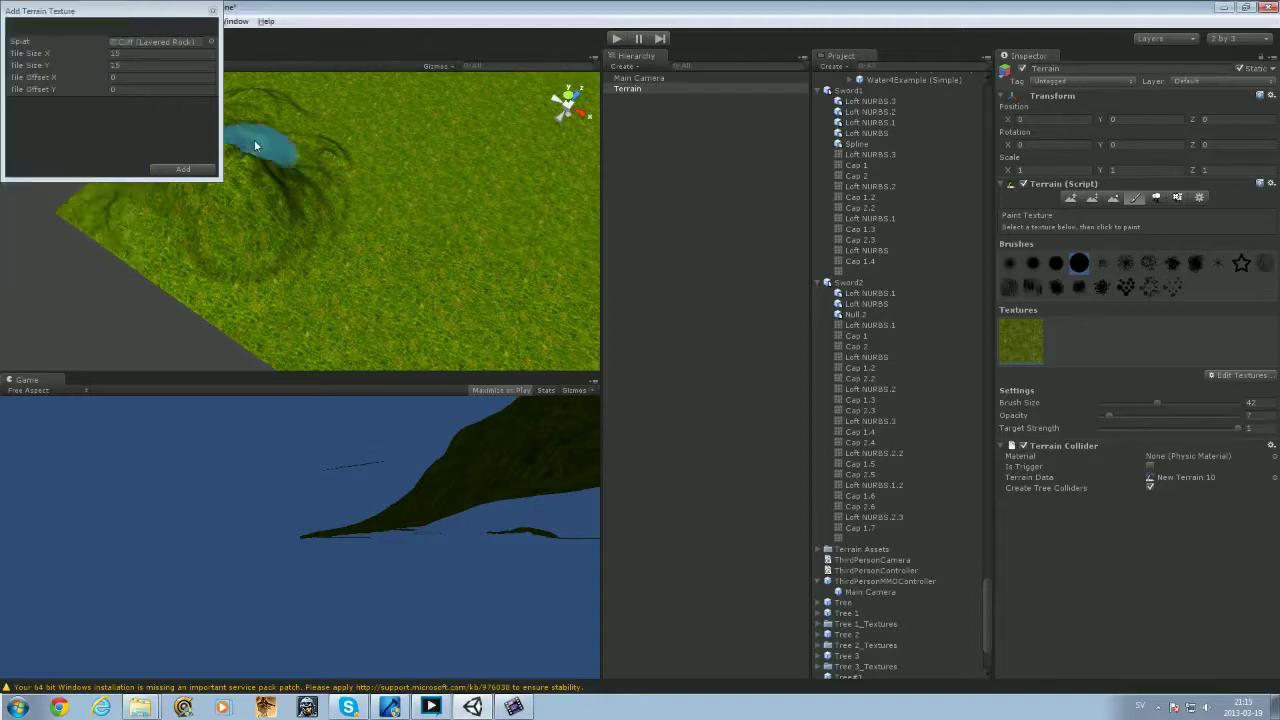
click(192, 169)
- Set the brush opacity to 4 and paint the Cliff (Layered Rock) texture over the hill near the corner
click(1074, 348)
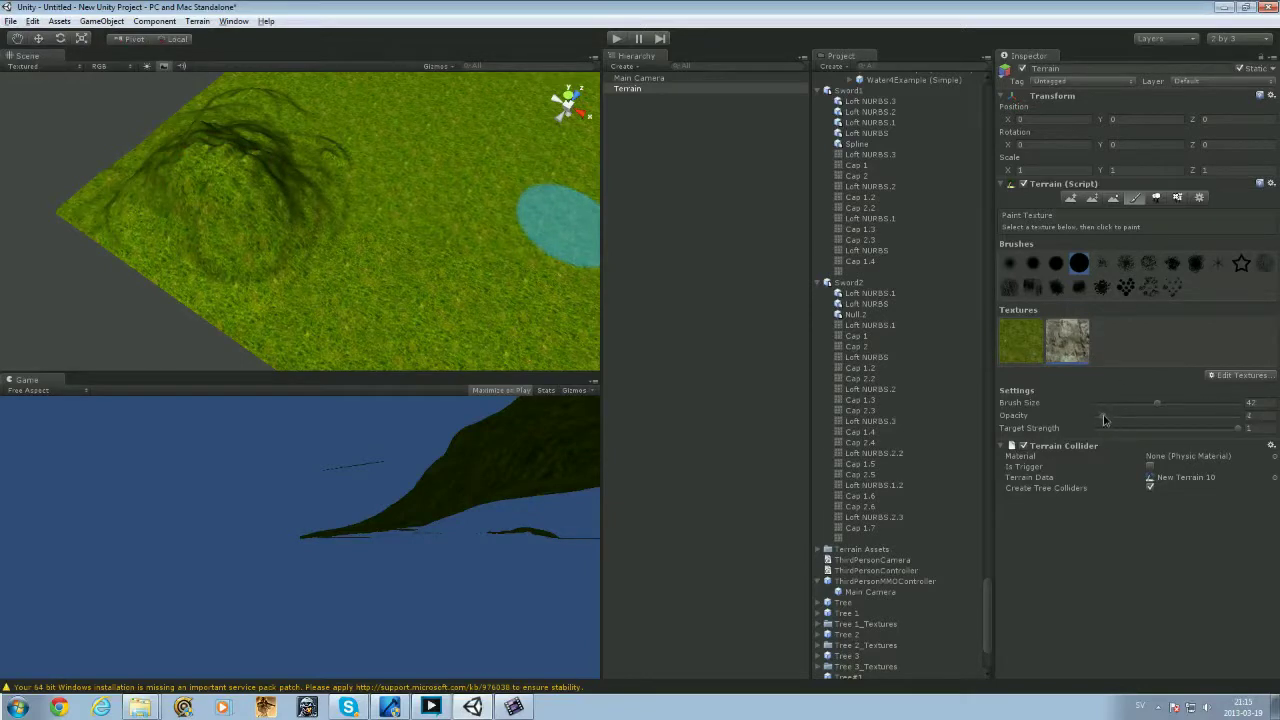
mouse_move(248, 209)
mouse_down()
mouse_move(260, 181)
mouse_move(194, 221)
mouse_move(285, 246)
mouse_move(307, 199)
mouse_move(281, 251)
mouse_move(196, 244)
mouse_move(155, 221)
mouse_move(136, 196)
mouse_move(194, 150)
mouse_move(148, 136)
mouse_move(235, 114)
mouse_move(242, 141)
mouse_move(272, 157)
mouse_move(310, 150)
mouse_move(305, 183)
mouse_move(292, 165)
mouse_up()
alt+drag(292, 165, 250, 148)
mouse_move(298, 108)
mouse_down()
mouse_move(276, 128)
mouse_move(311, 97)
mouse_move(300, 125)
mouse_move(148, 154)
mouse_move(201, 167)
mouse_move(177, 147)
mouse_up()
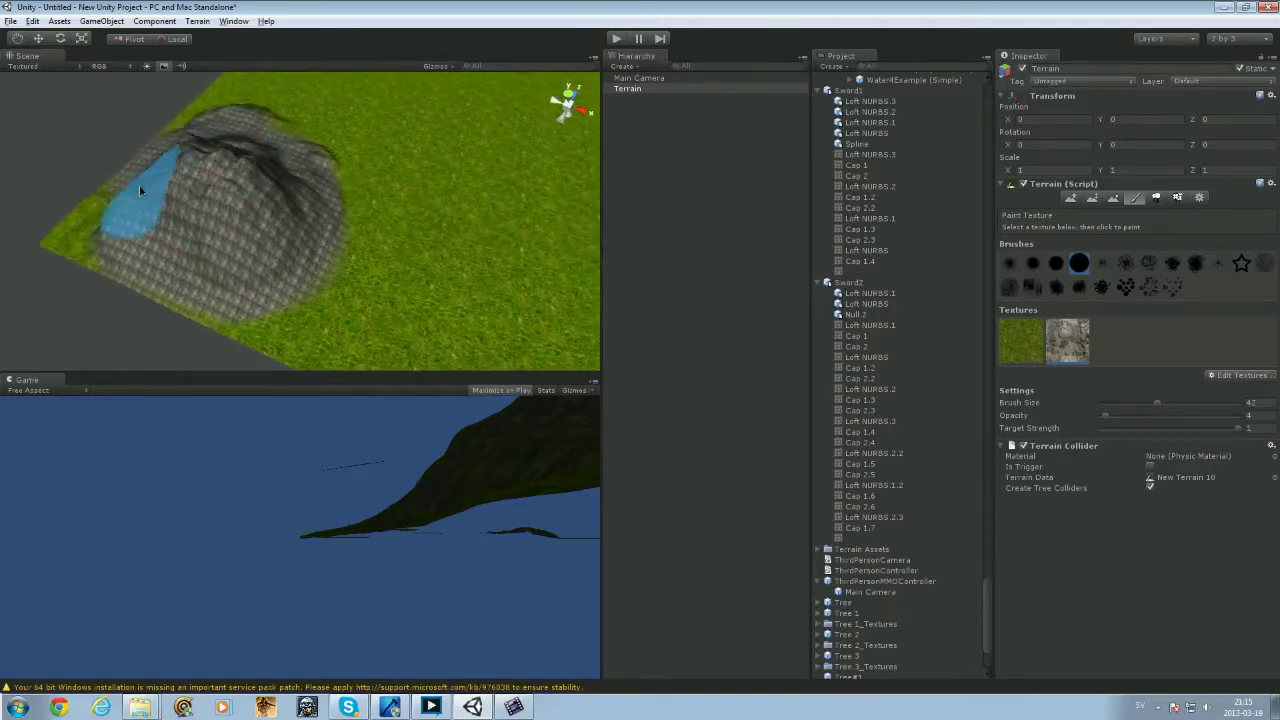
mouse_move(212, 210)
alt+mouse_down()
mouse_move(245, 216)
mouse_move(324, 193)
mouse_move(231, 175)
mouse_move(262, 162)
alt+mouse_up()
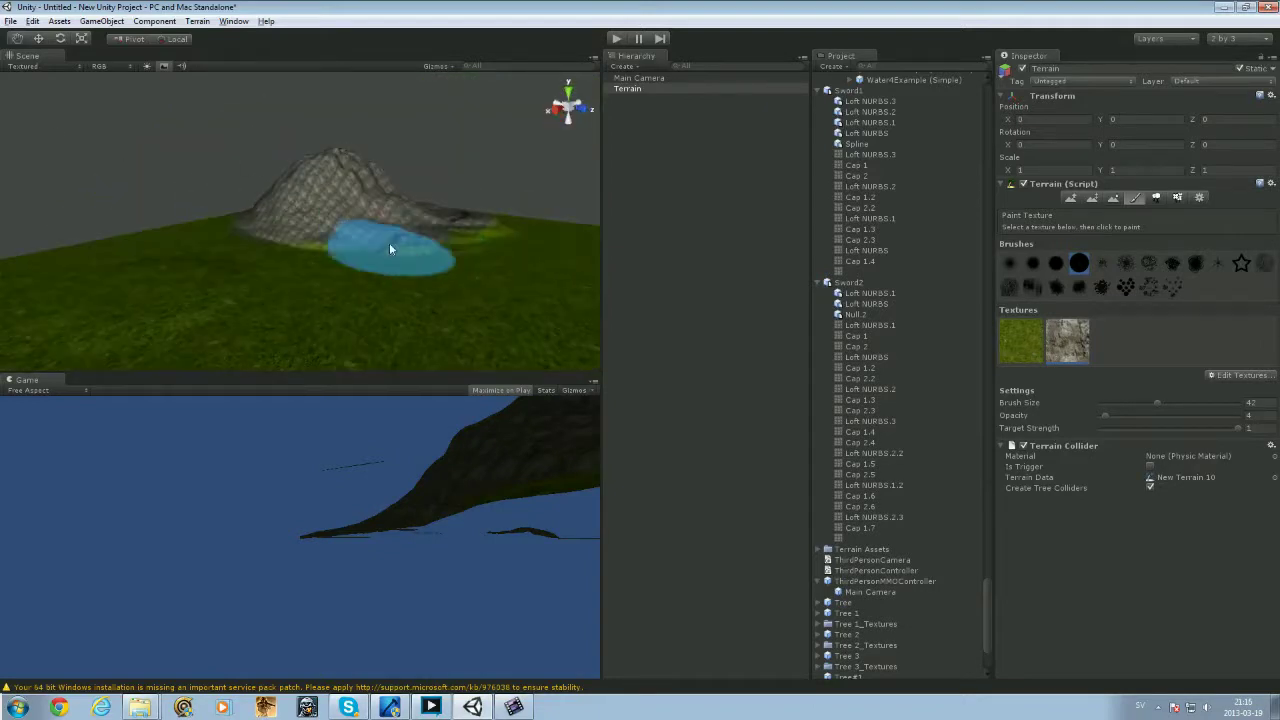
mouse_move(141, 206)
alt+mouse_down()
mouse_move(270, 250)
mouse_move(411, 256)
alt+mouse_up()
scroll(411, 256, down, 5)
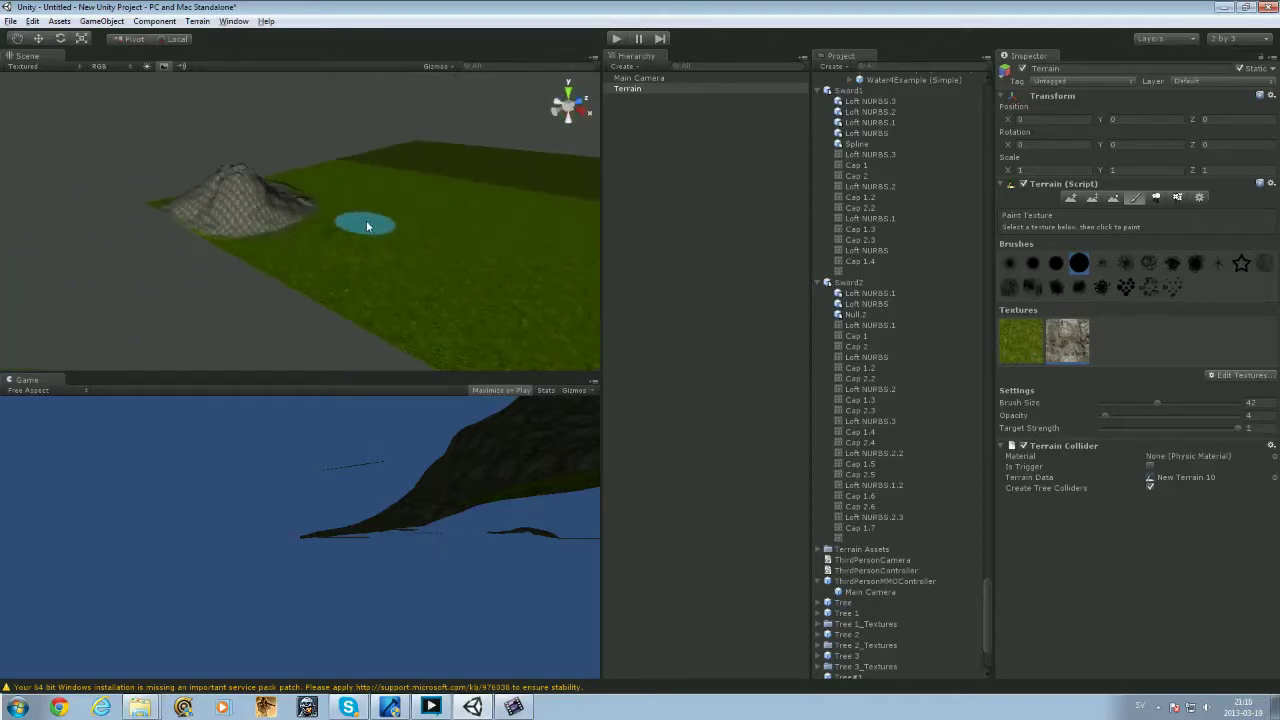
mouse_move(367, 226)
alt+mouse_down()
mouse_move(343, 237)
mouse_move(562, 202)
alt+mouse_up()
- Look up the Character Controller package among the importable asset packages
click(33, 21)
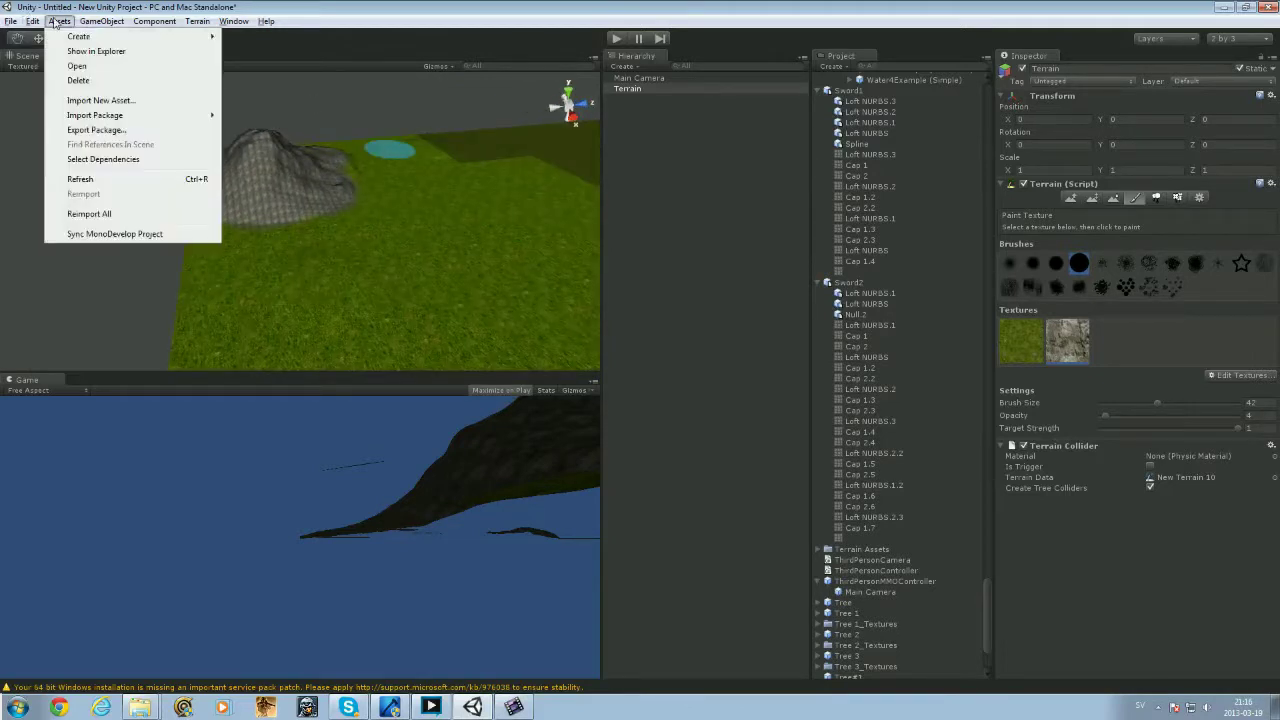
mouse_move(17, 24)
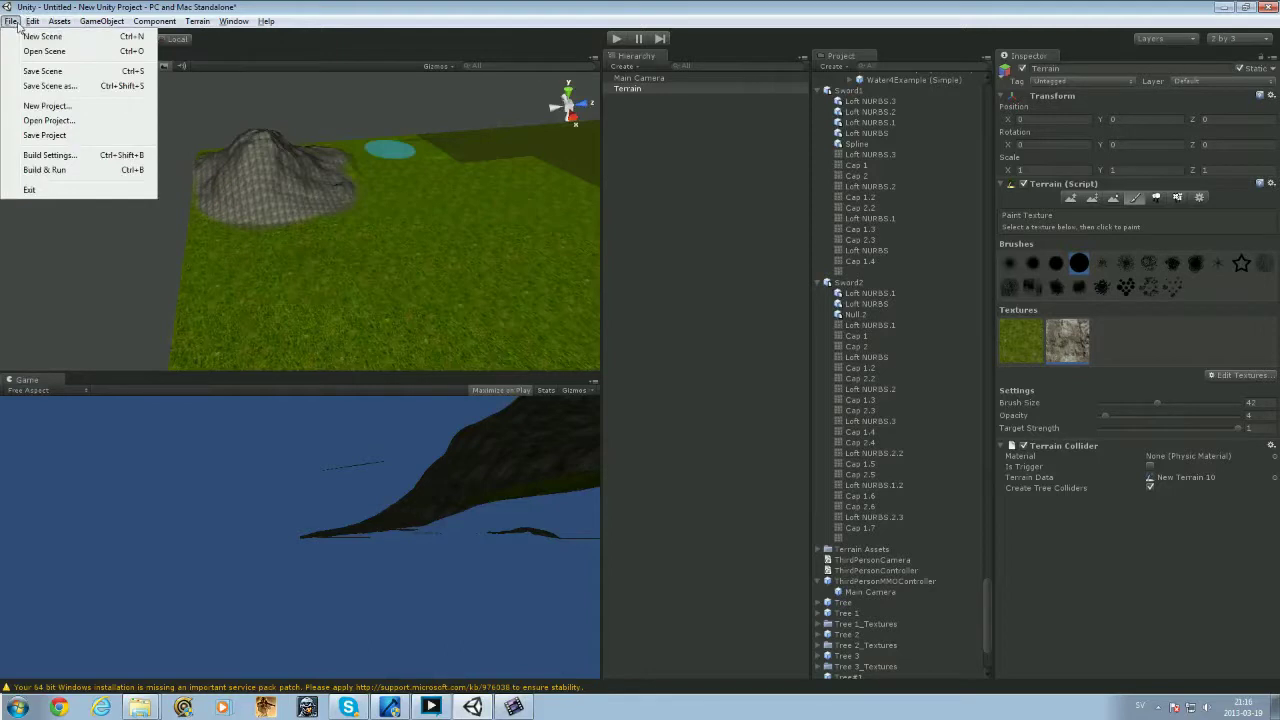
mouse_move(99, 28)
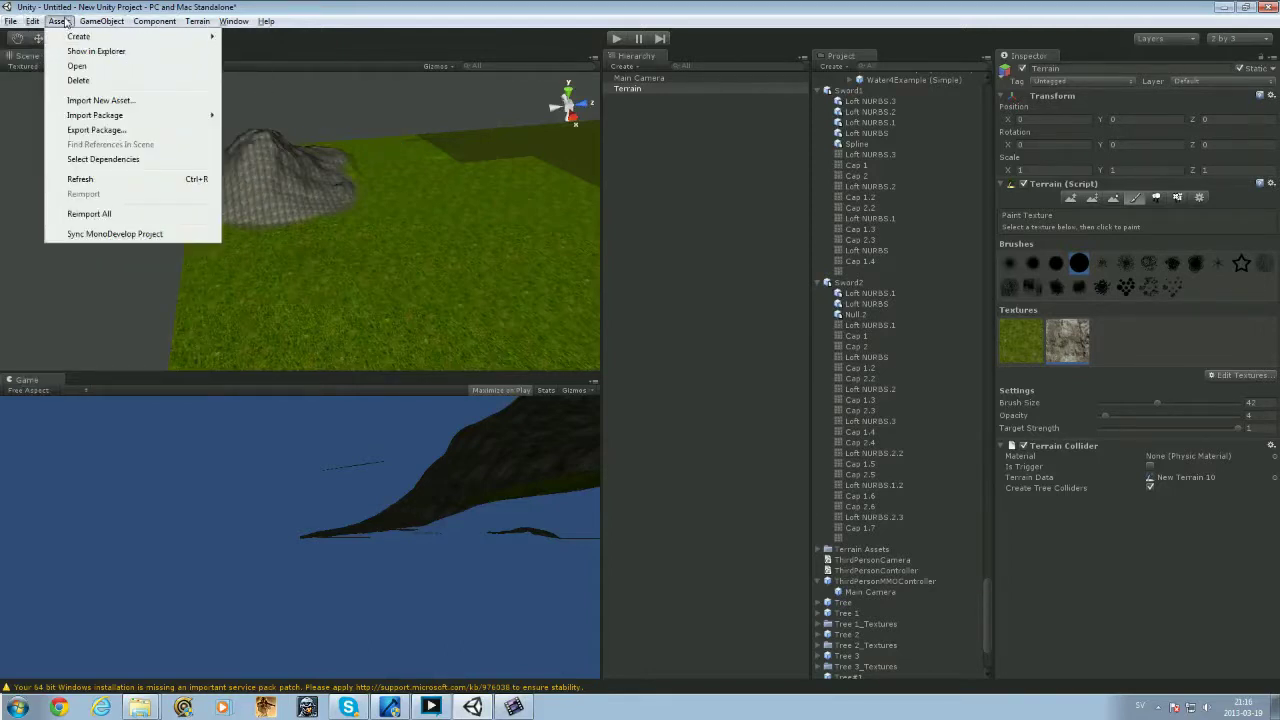
mouse_move(93, 117)
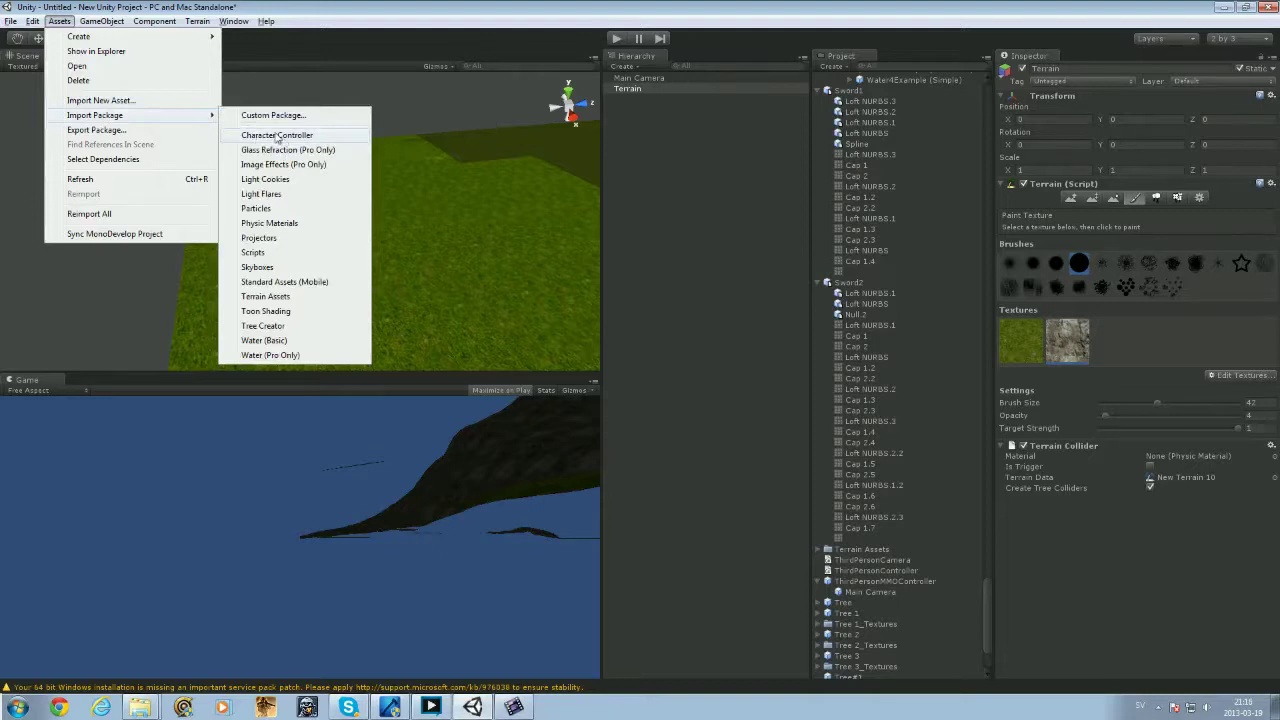
click(70, 24)
- Look through the project's asset list for the first-person character controller
scroll(958, 382, down, 5)
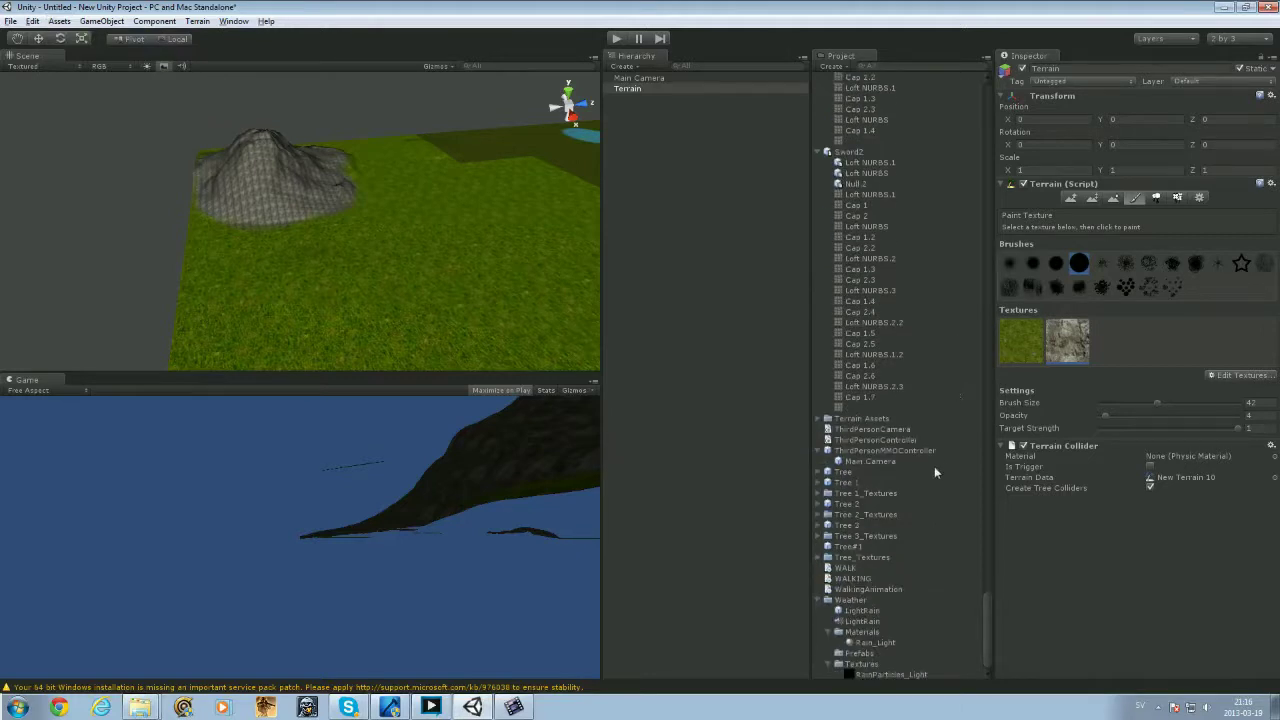
scroll(892, 466, up, 12)
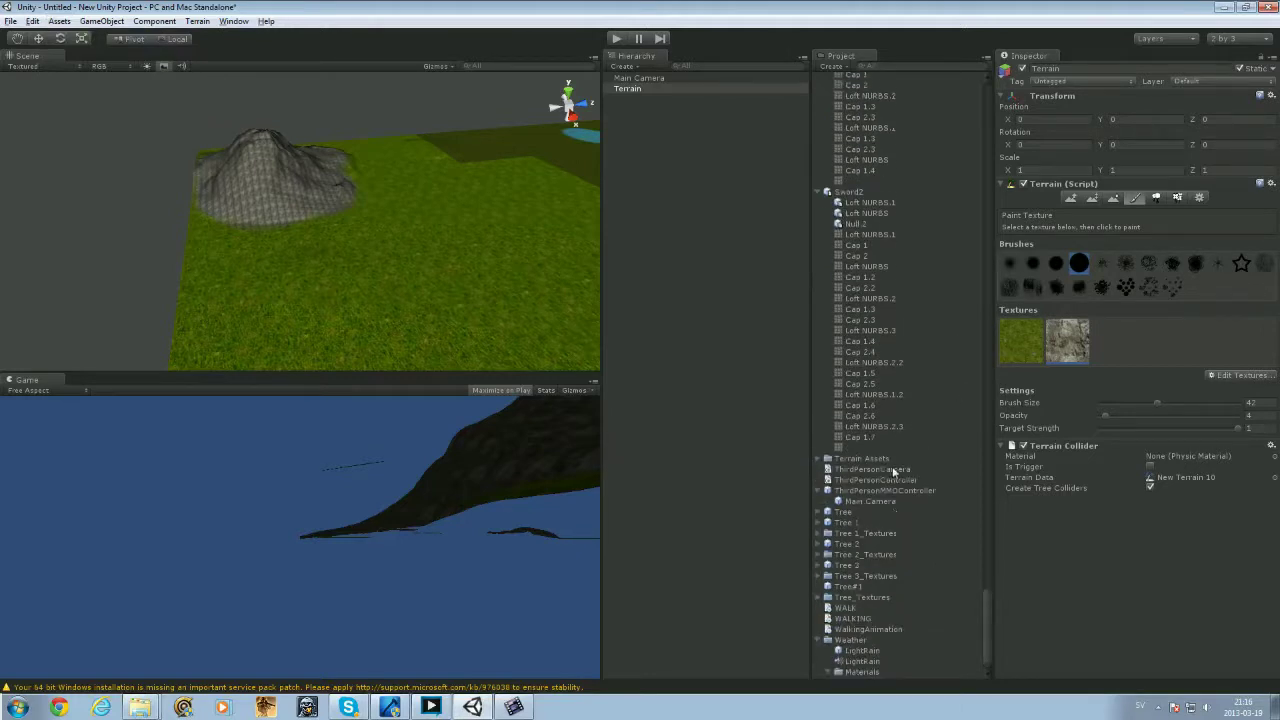
scroll(868, 340, up, 20)
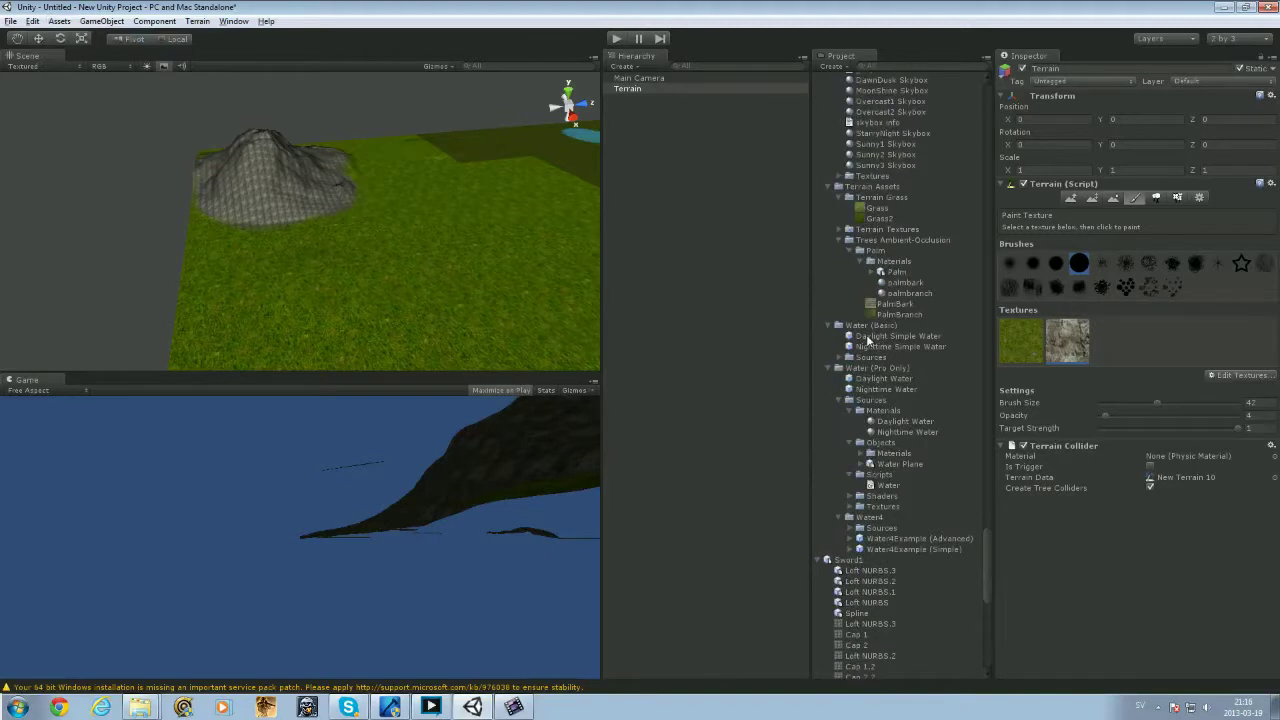
scroll(868, 340, up, 8)
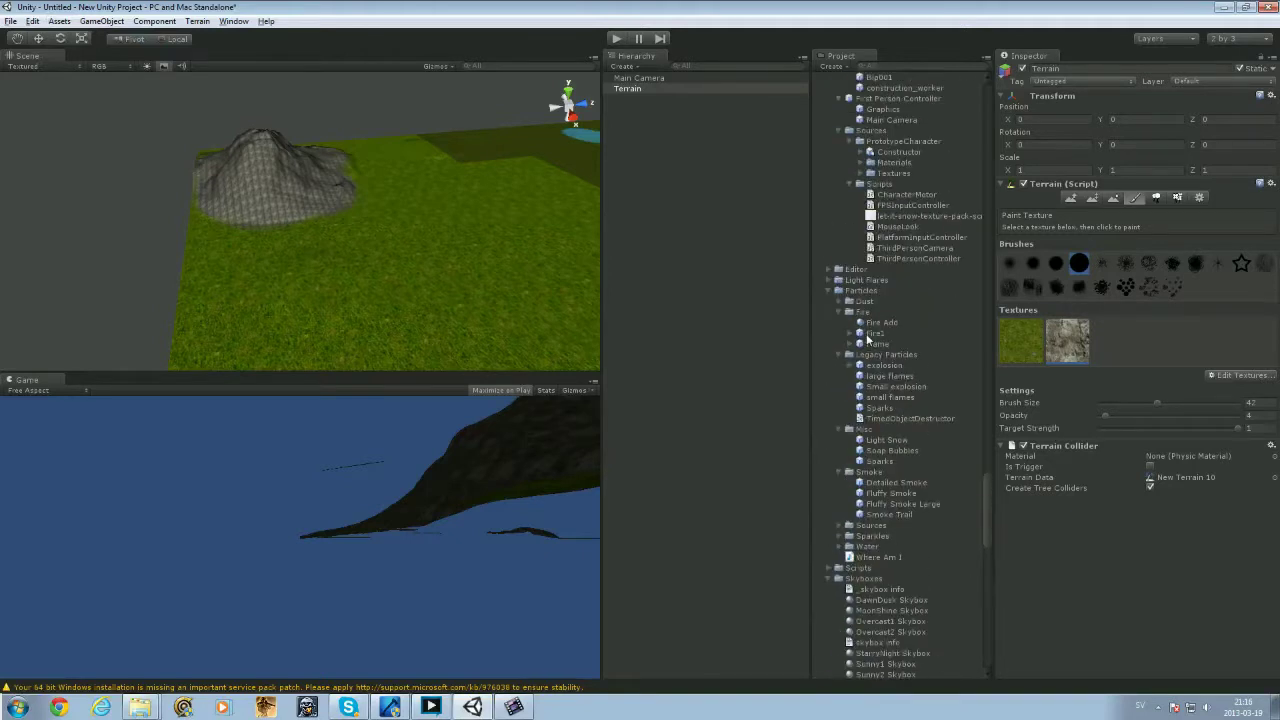
scroll(869, 338, down, 20)
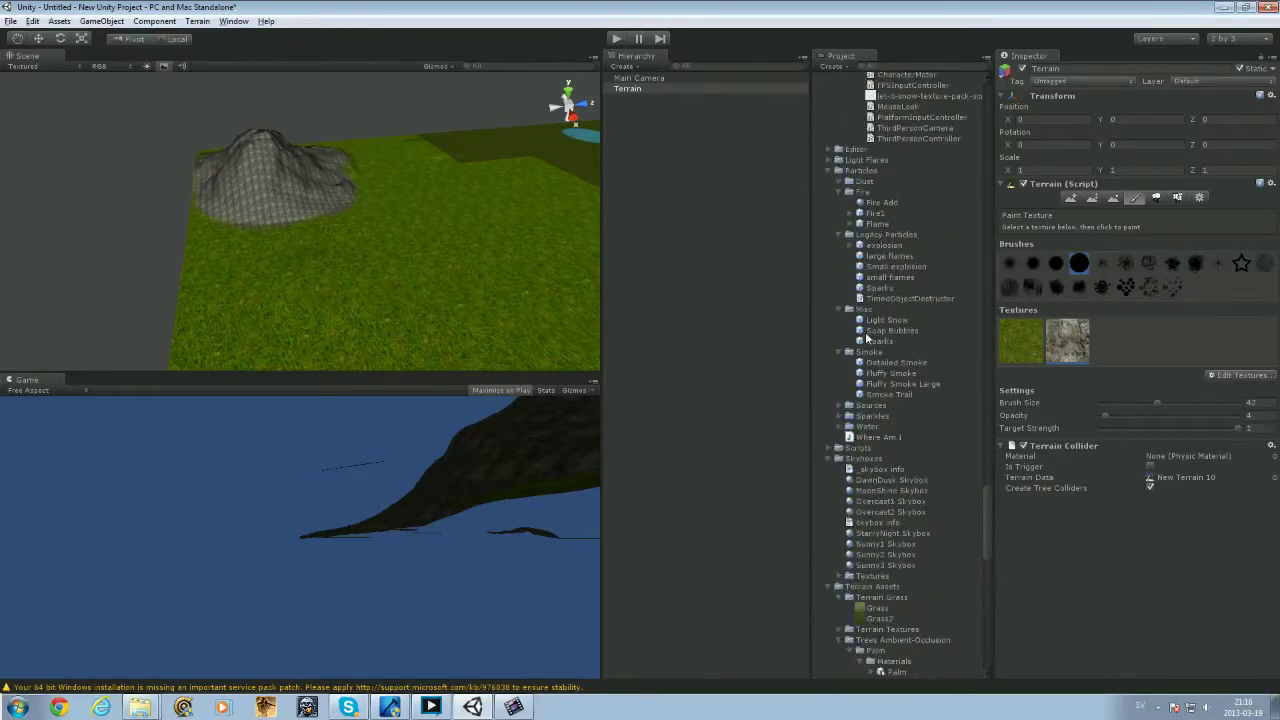
scroll(841, 346, down, 4)
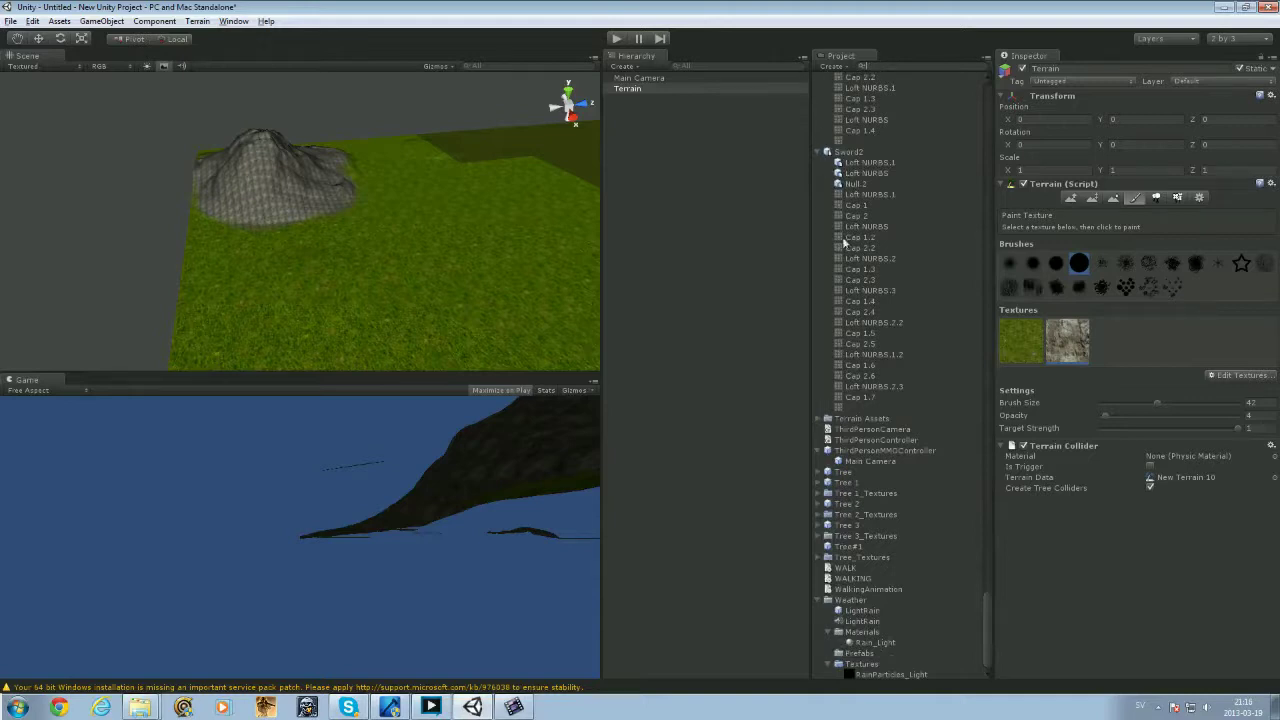
scroll(826, 364, up, 11)
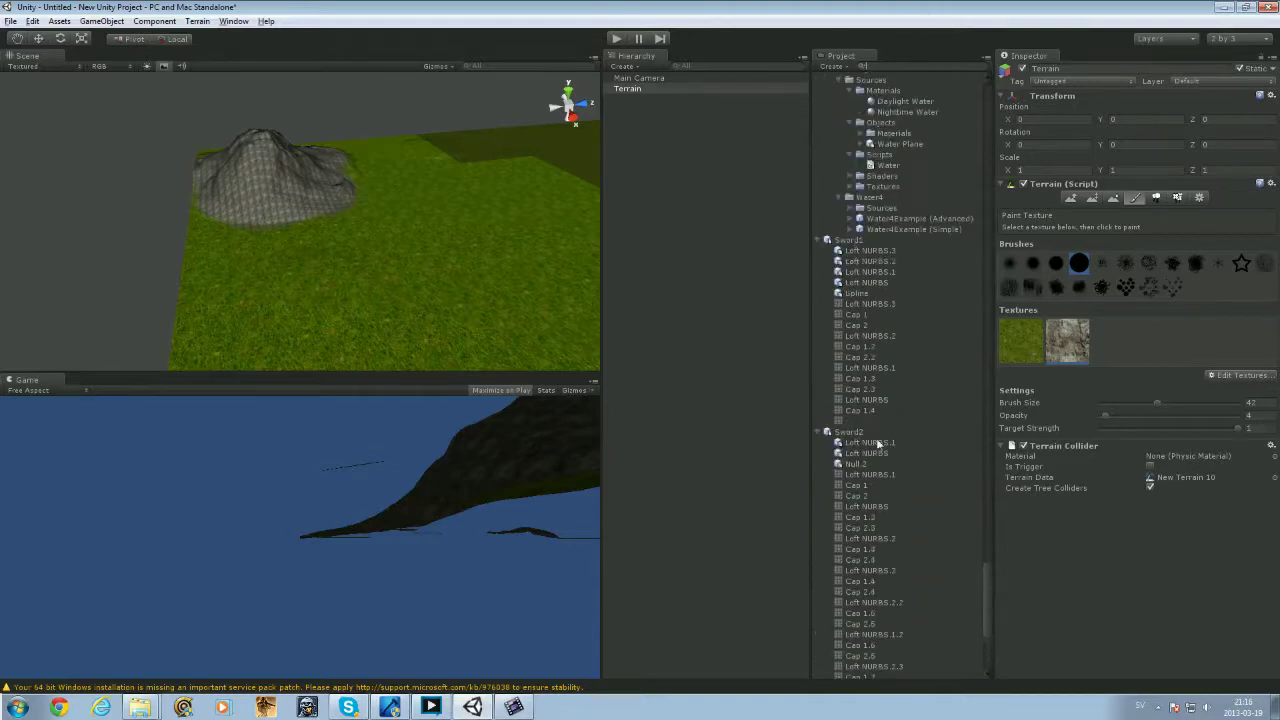
scroll(884, 447, down, 5)
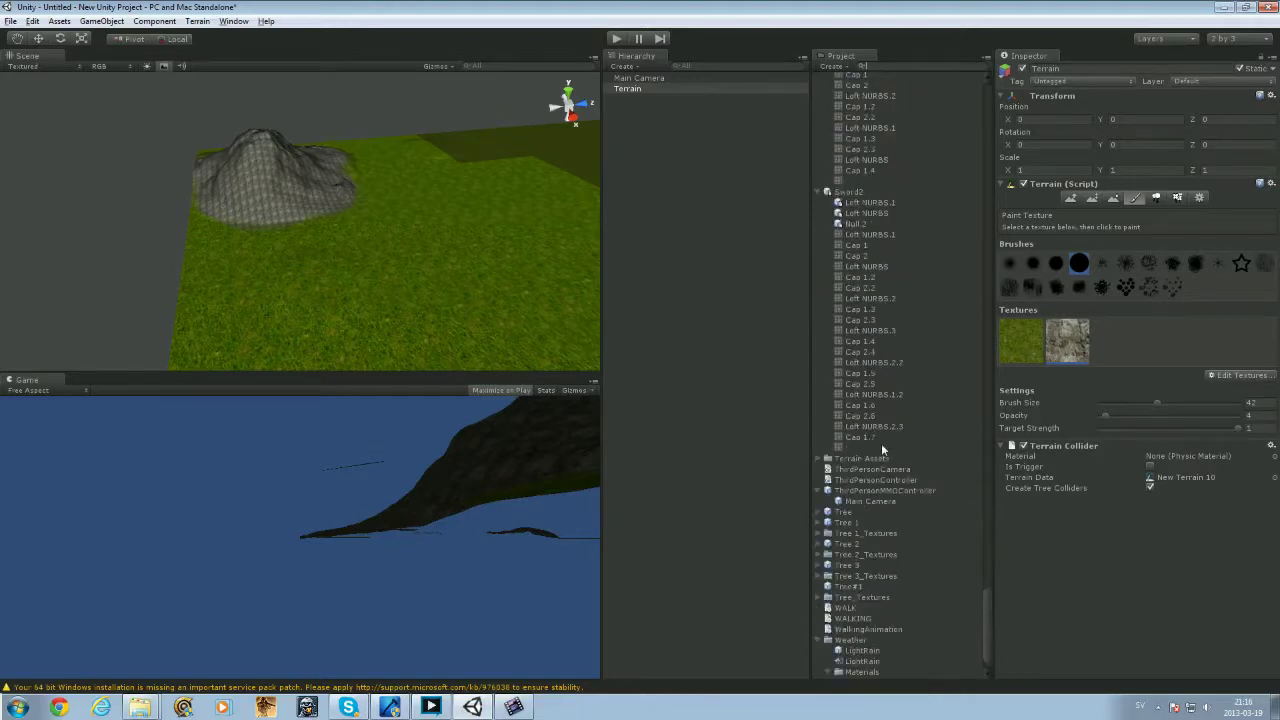
scroll(881, 448, down, 5)
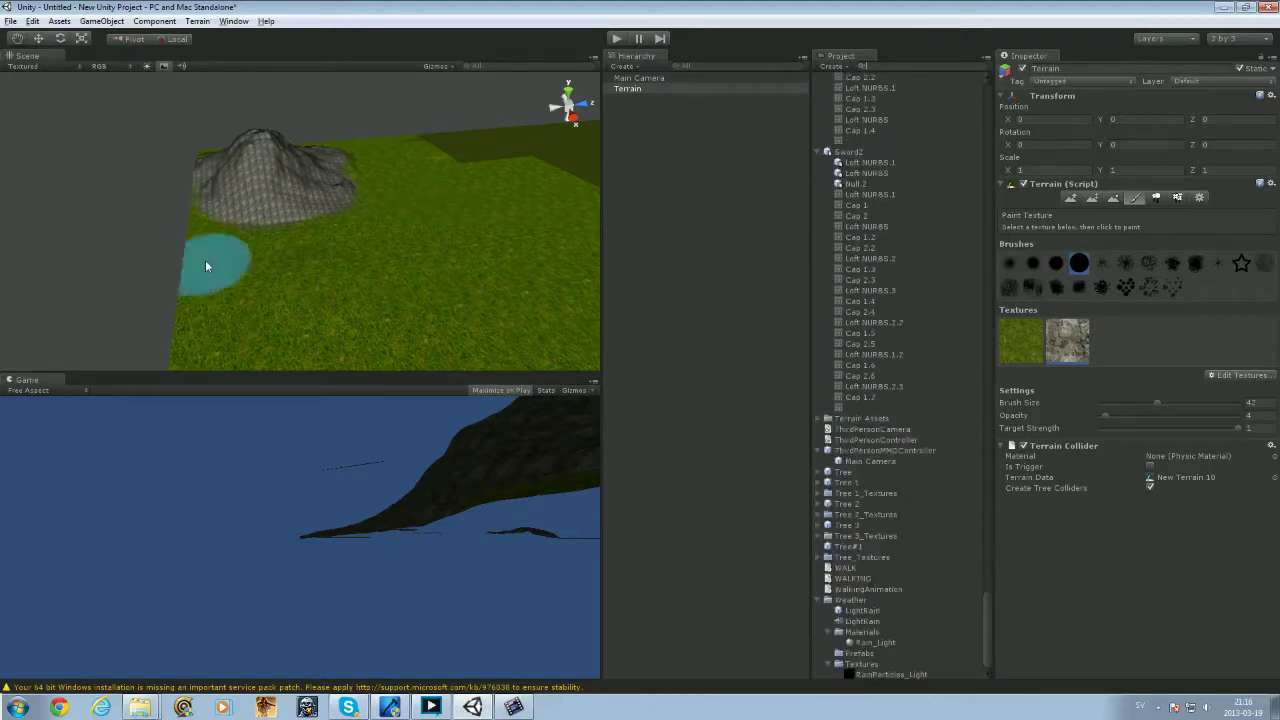
- Search the project assets for "first", place the First Person Controller on the grass beside the hill and focus the view on it
mouse_move(314, 240)
alt+mouse_down()
mouse_move(335, 261)
mouse_move(263, 250)
mouse_move(449, 143)
alt+mouse_up()
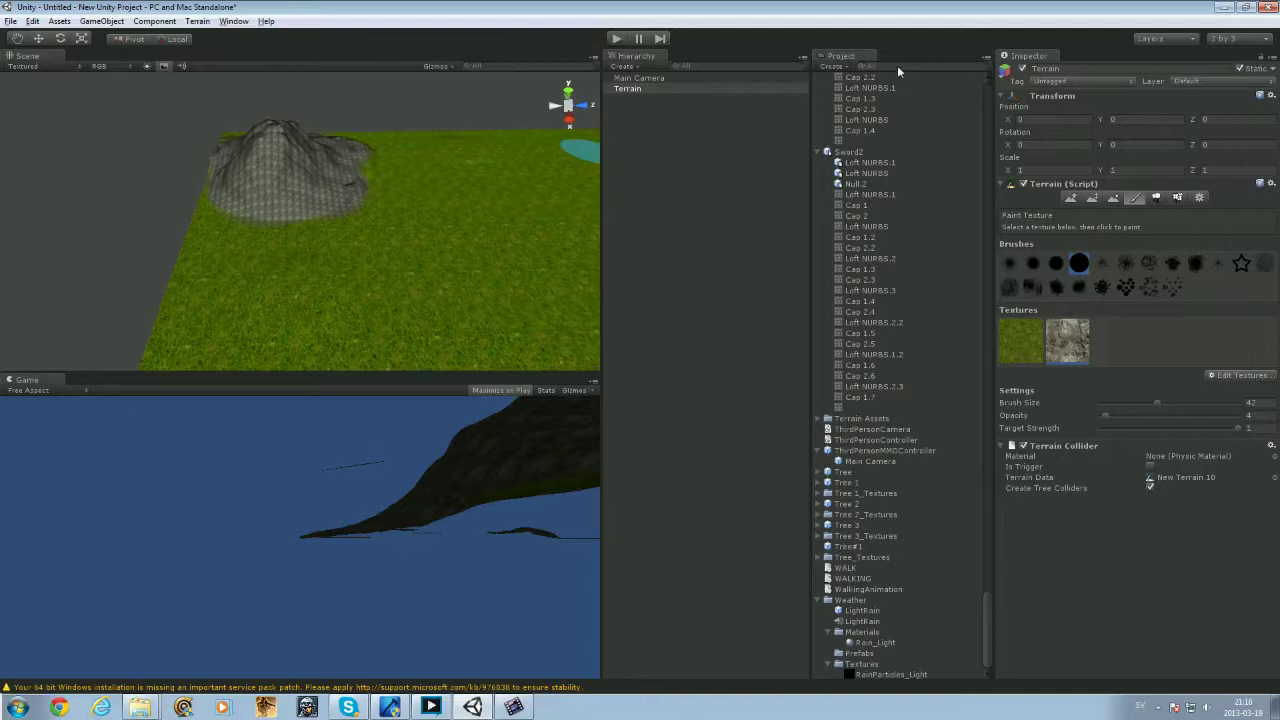
text(first)
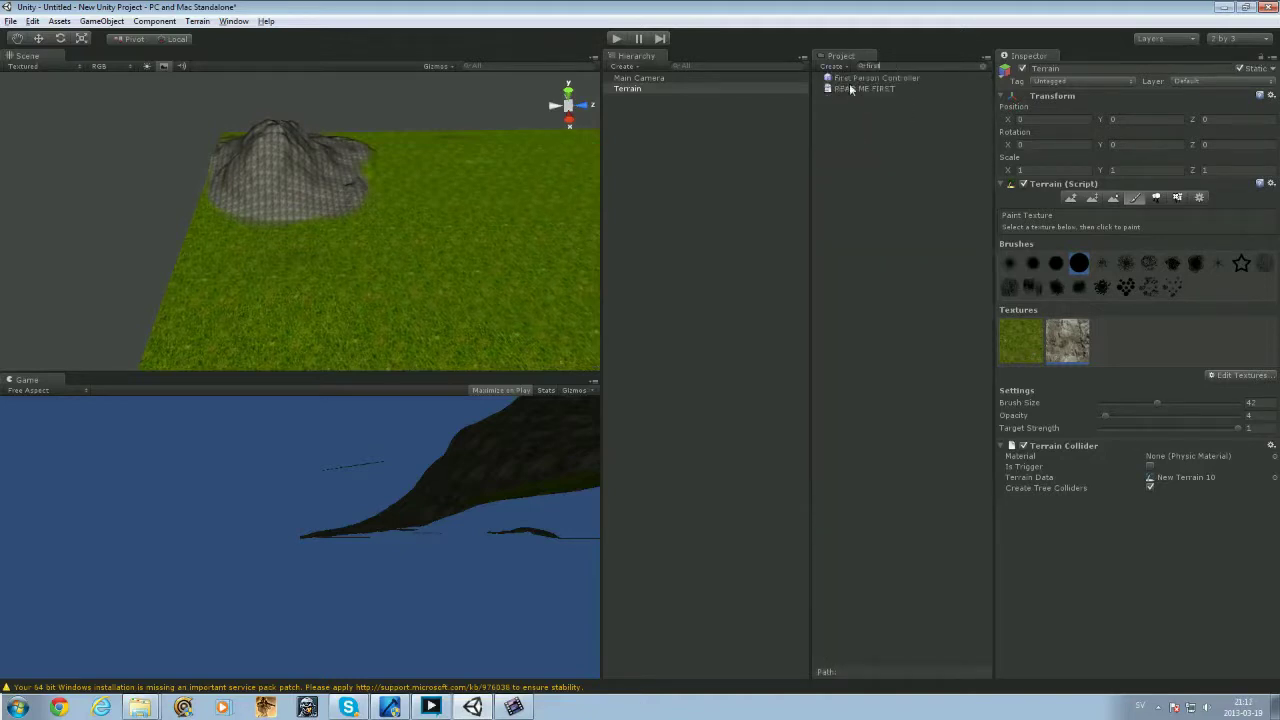
drag(850, 78, 338, 243)
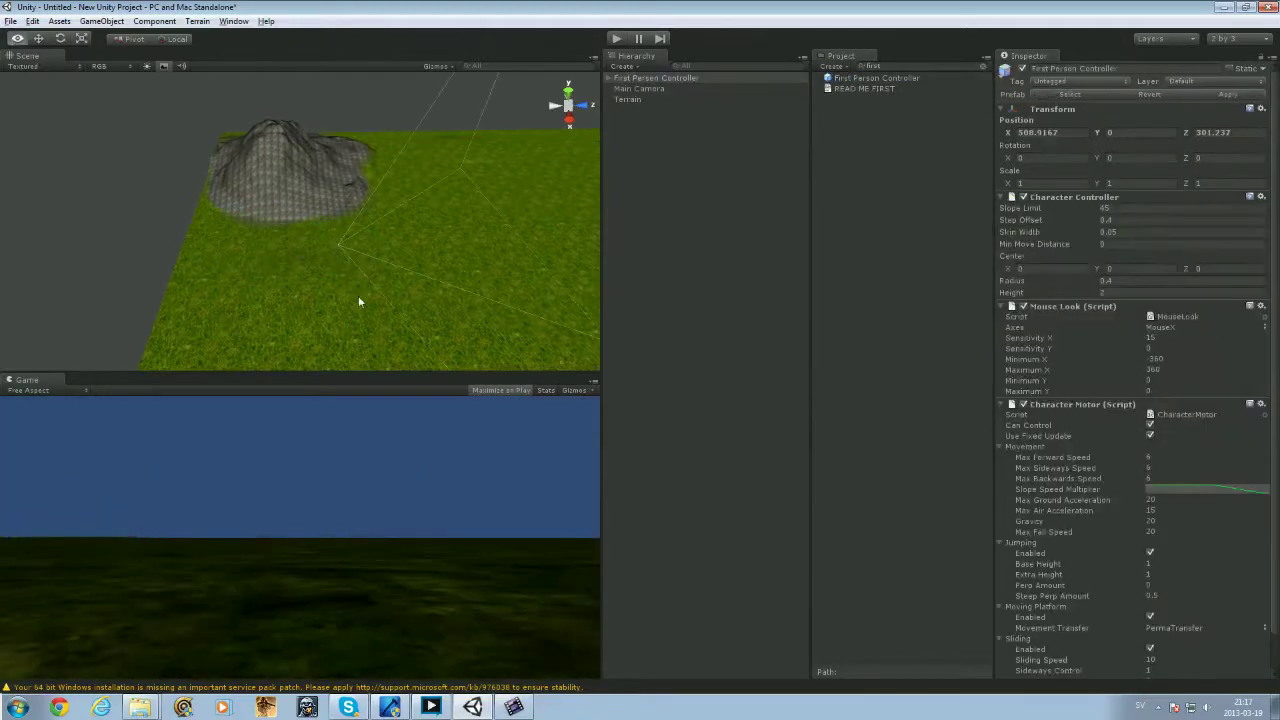
double_click(656, 78)
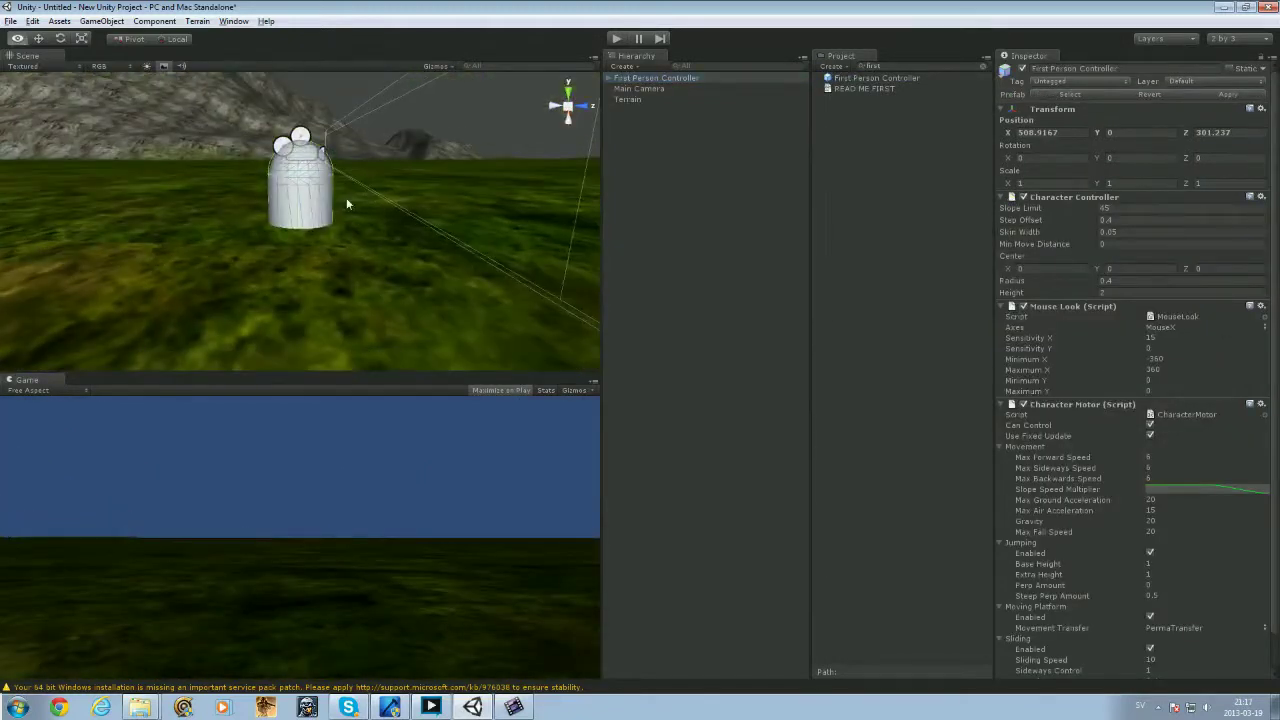
- Inspect the First Person Controller's position on the ground, then run the scene briefly and stop it
key(w)
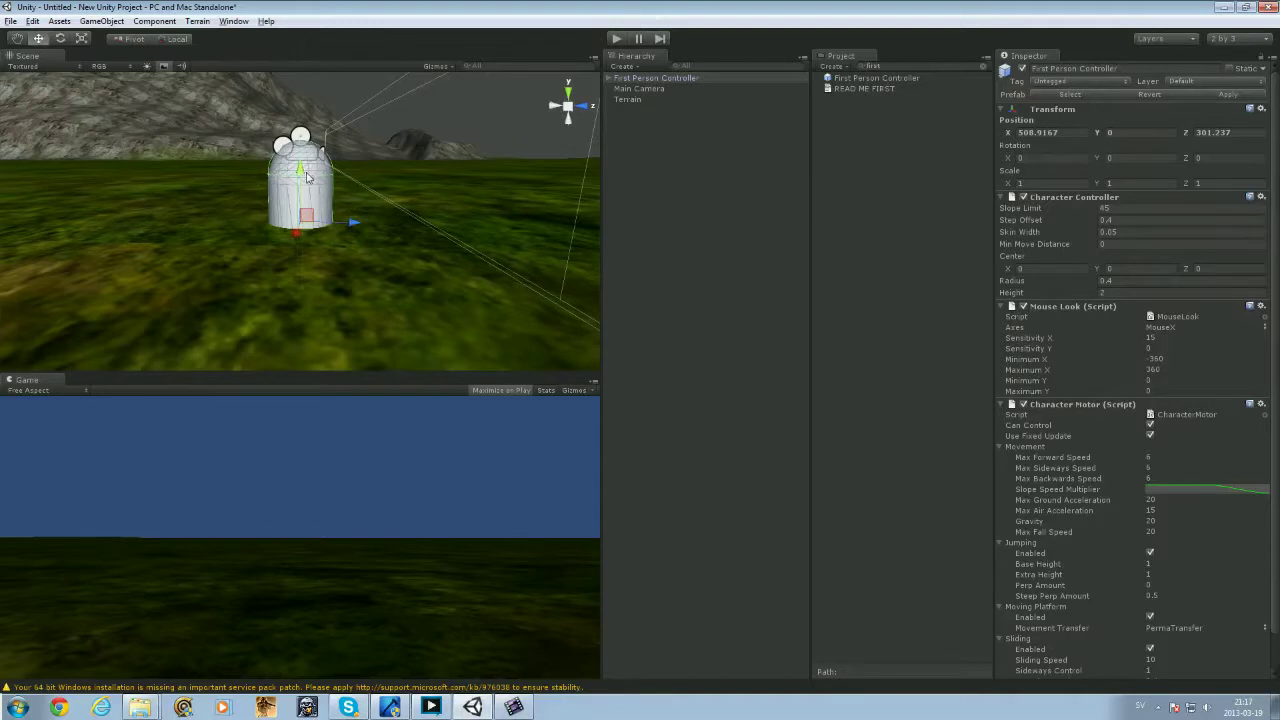
alt+drag(267, 271, 412, 281)
click(614, 39)
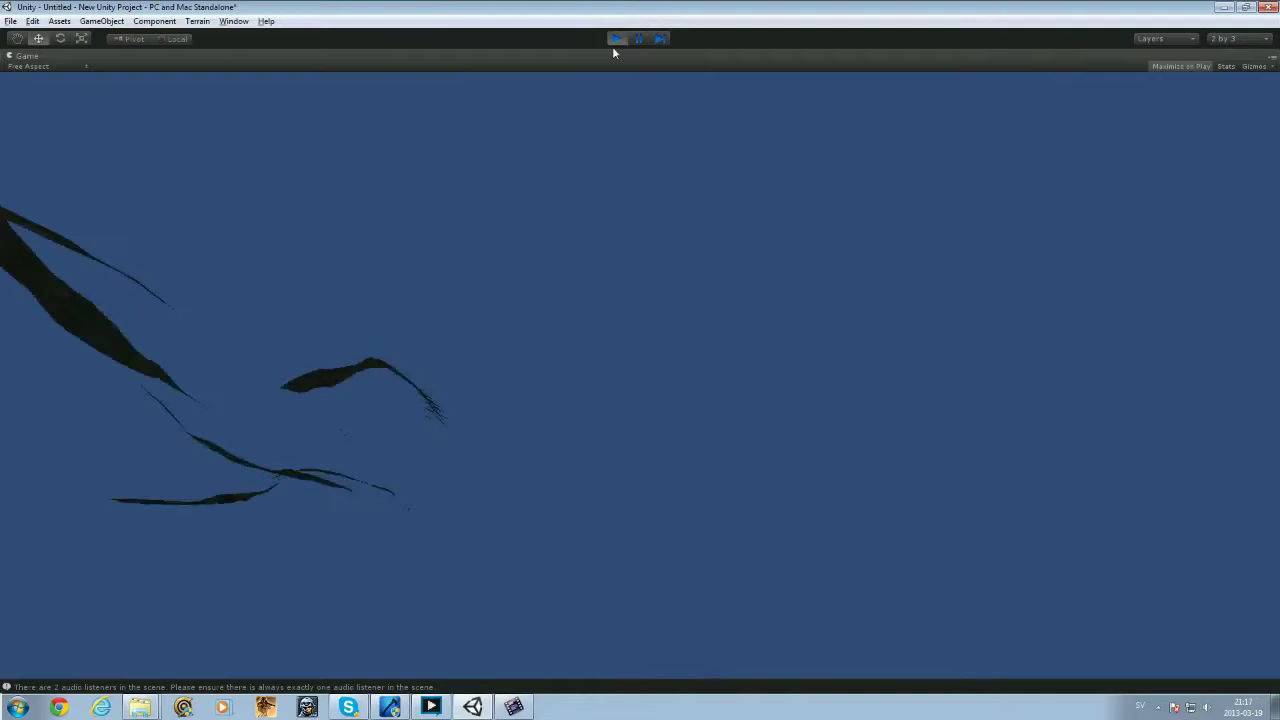
click(614, 39)
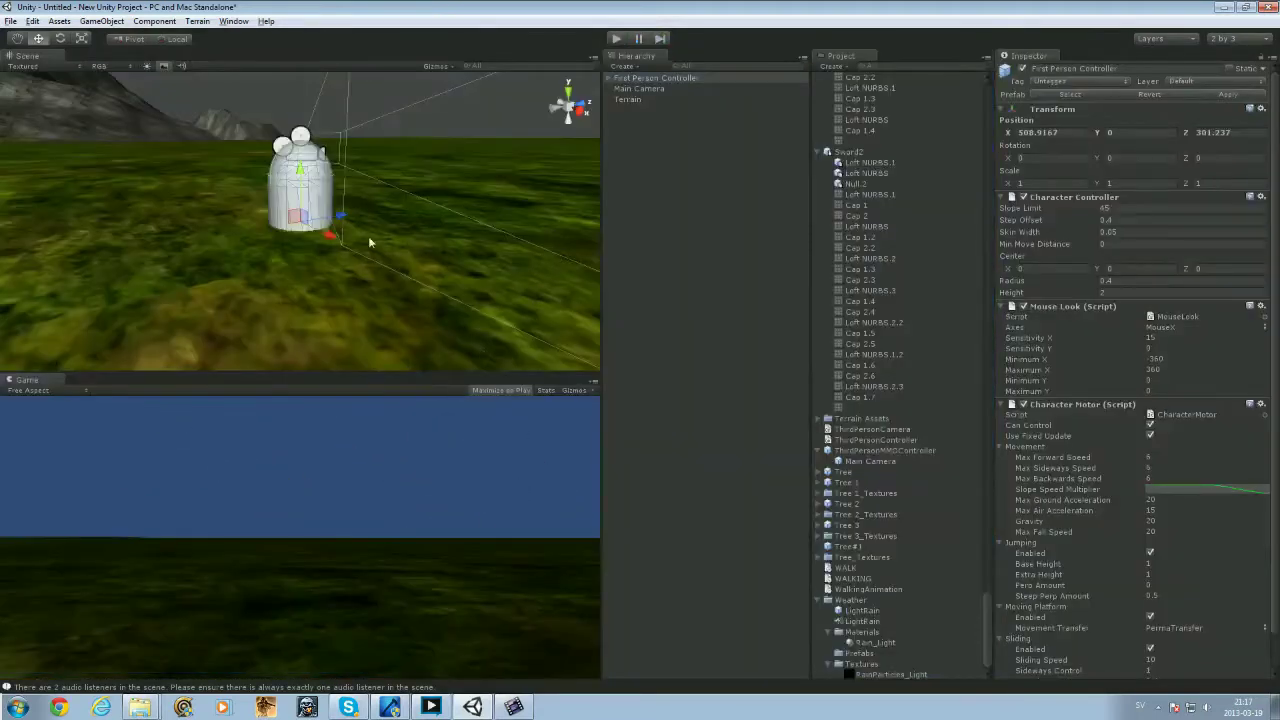
- Raise the First Person Controller to about Y 1.1, above the terrain surface, and play-test the scene
mouse_move(299, 146)
mouse_down()
mouse_move(297, 90)
mouse_move(285, 152)
mouse_move(278, 142)
mouse_up()
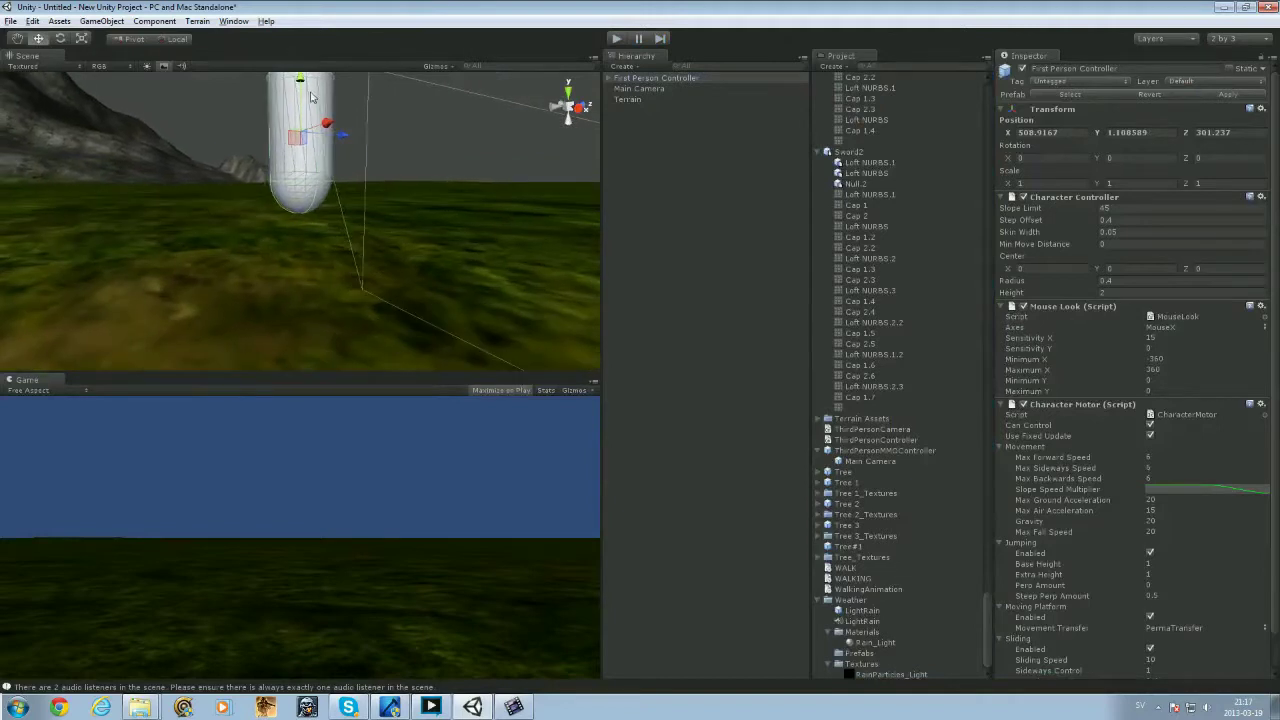
drag(300, 84, 301, 87)
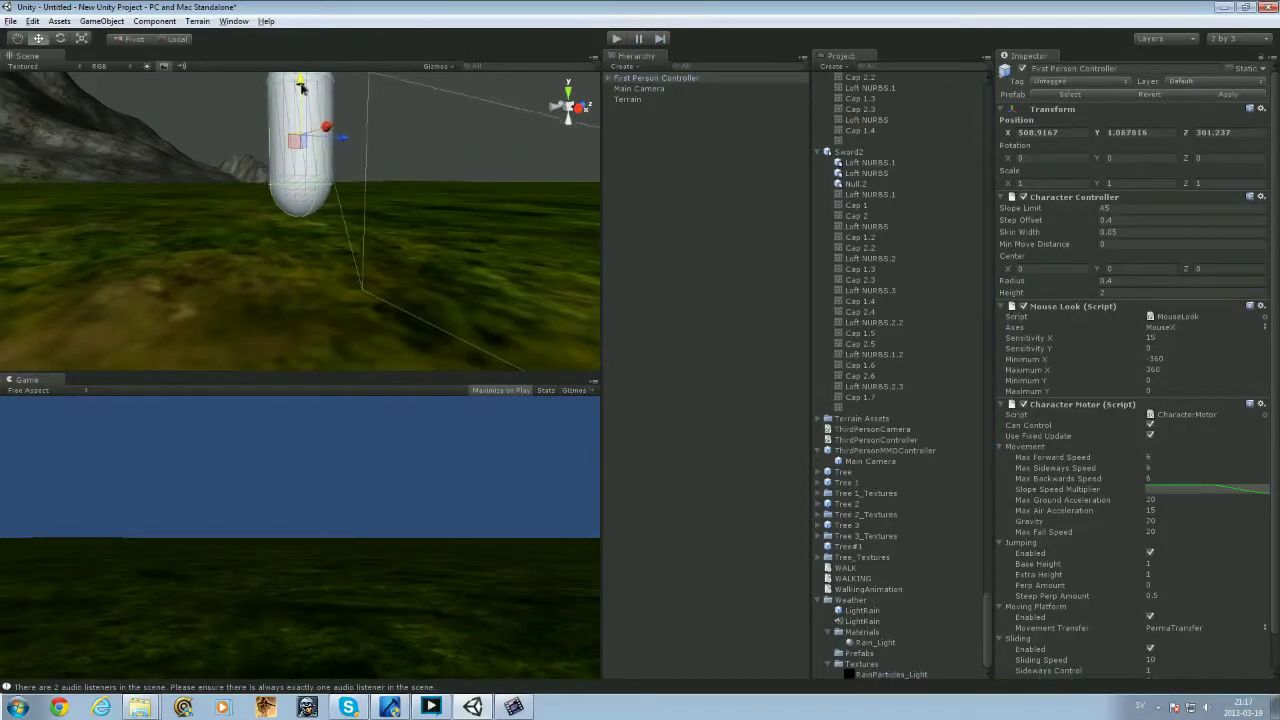
click(618, 41)
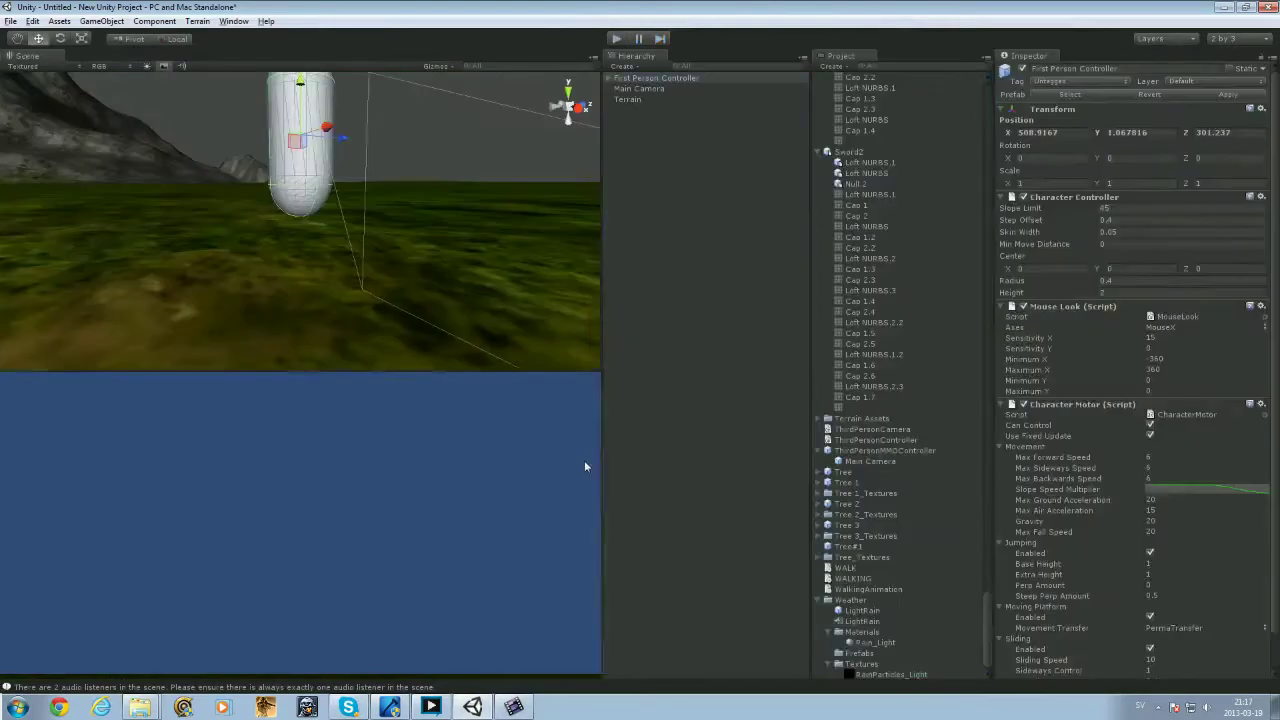
- Create a new Tree object in the scene
click(461, 249)
alt+drag(442, 290, 363, 360)
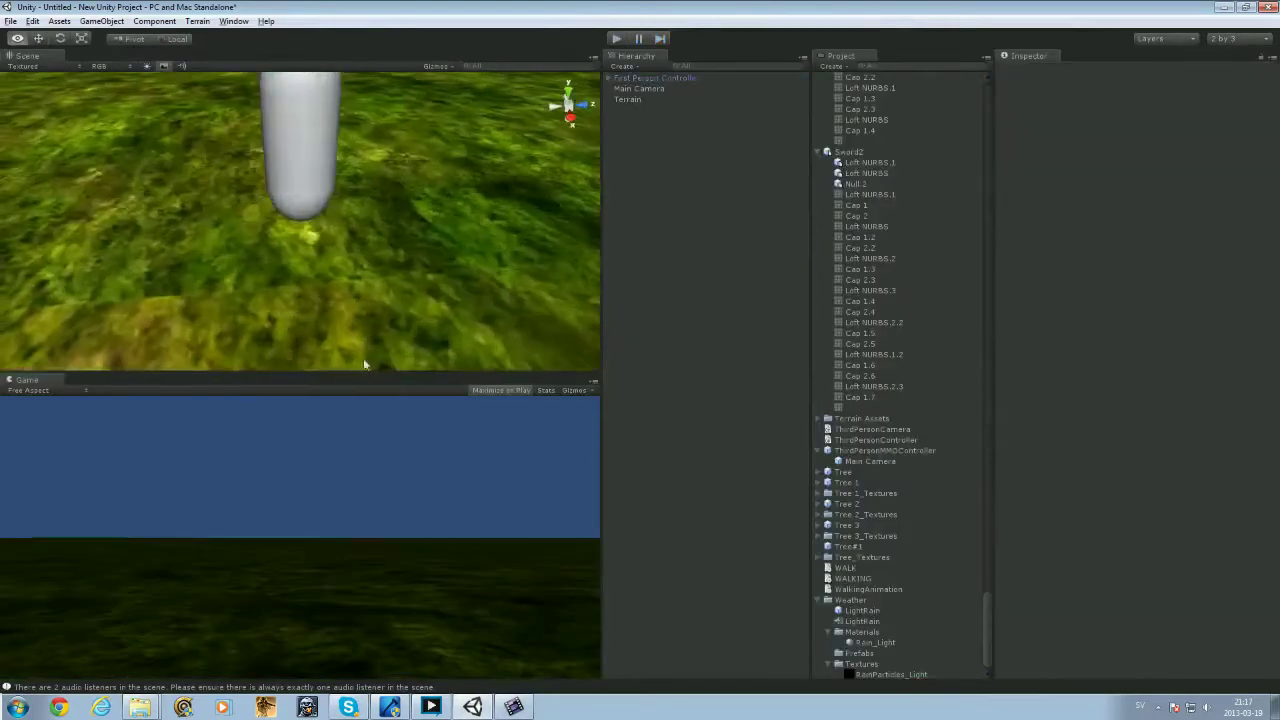
scroll(368, 340, down, 3)
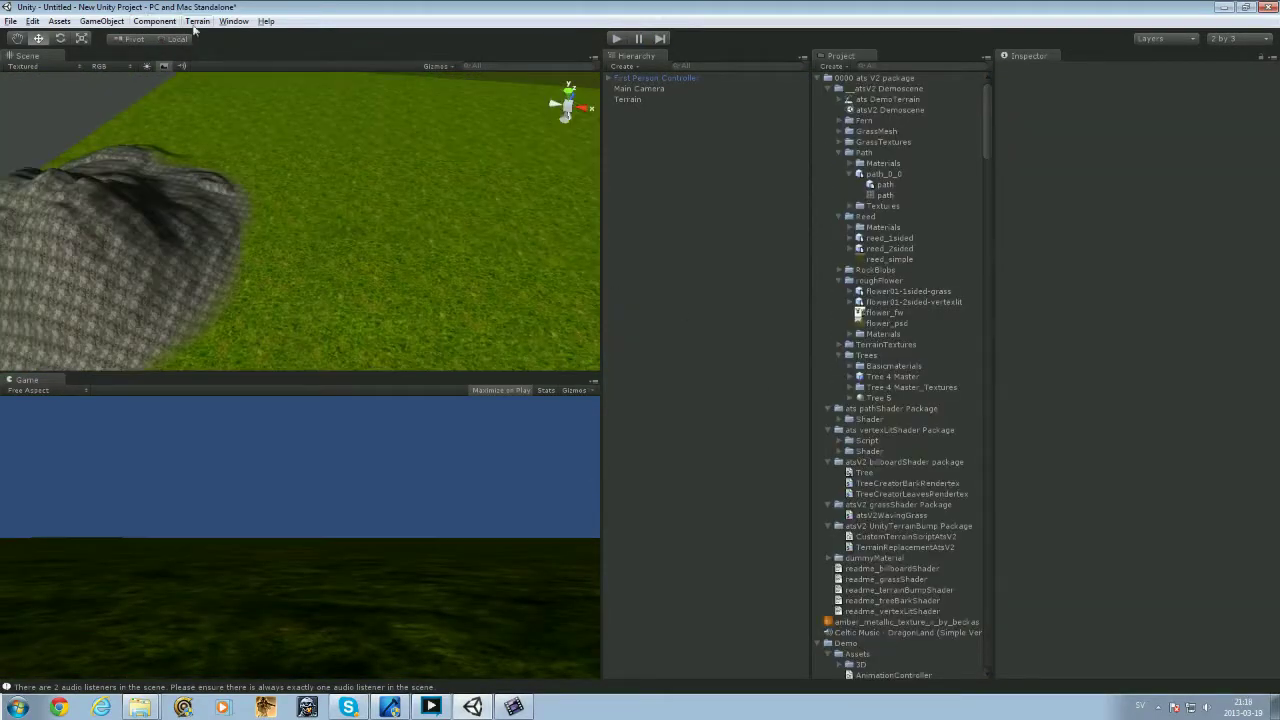
click(176, 23)
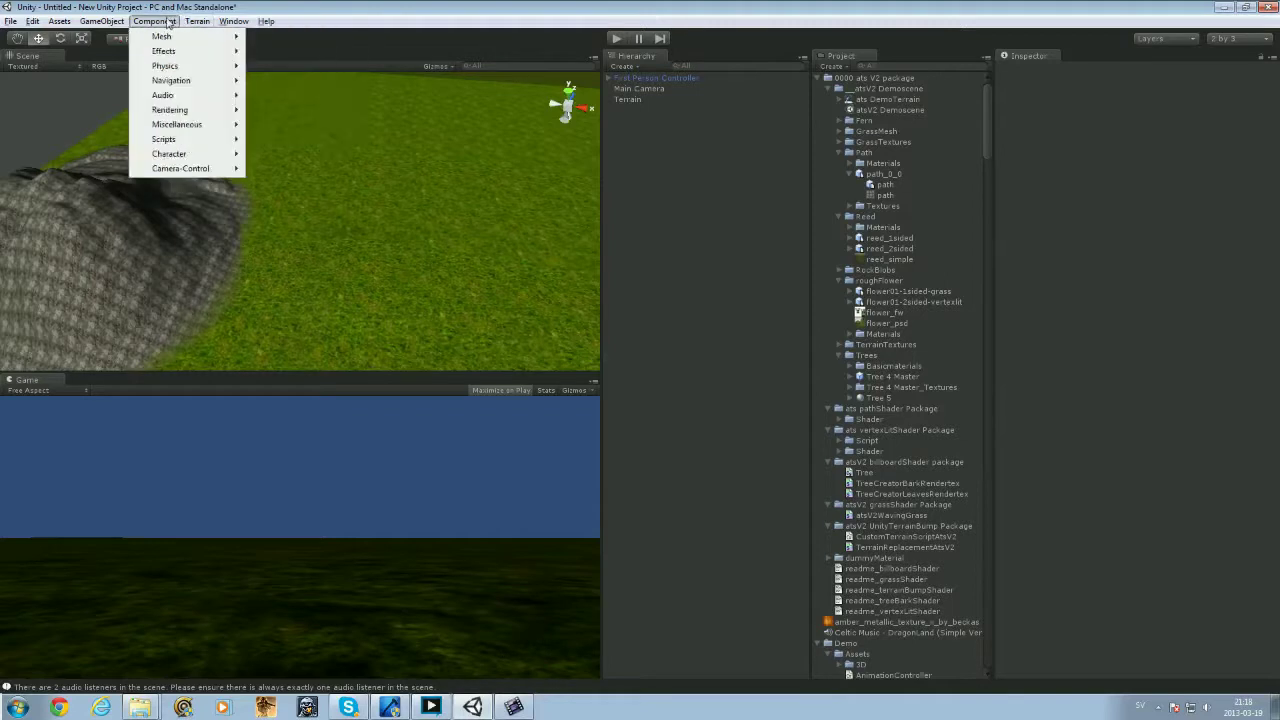
mouse_move(207, 22)
mouse_move(101, 21)
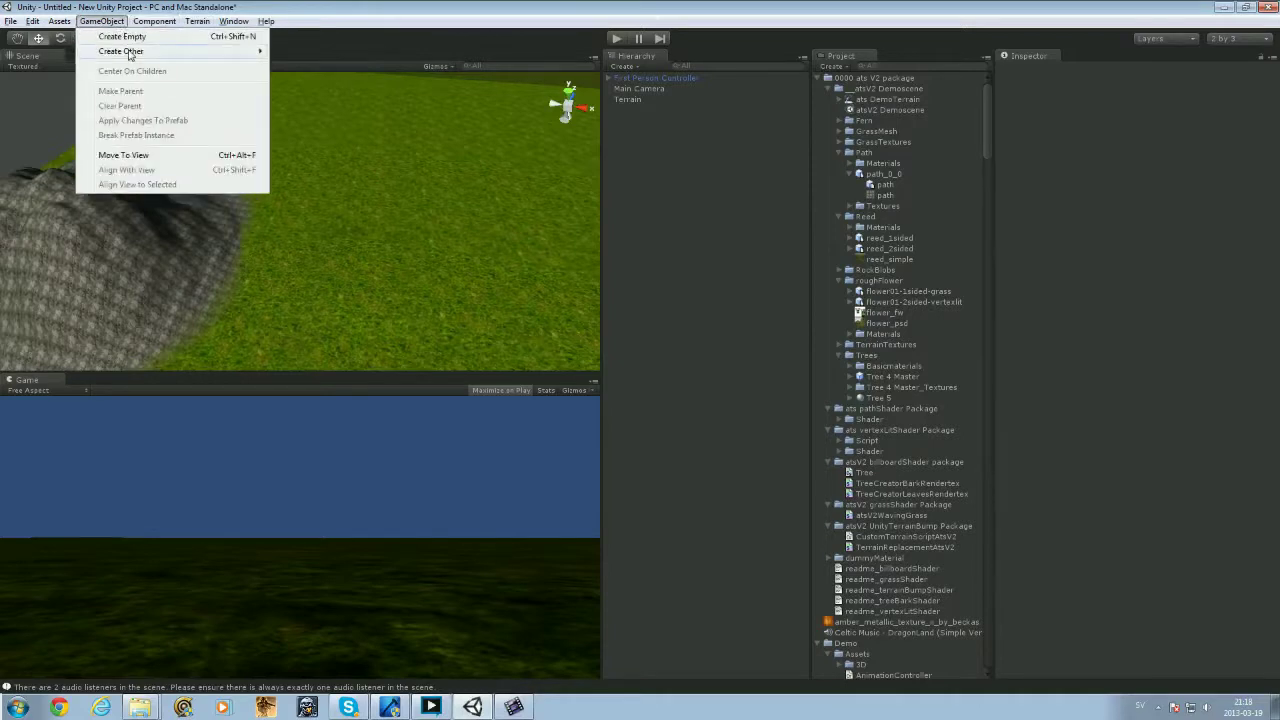
mouse_move(142, 53)
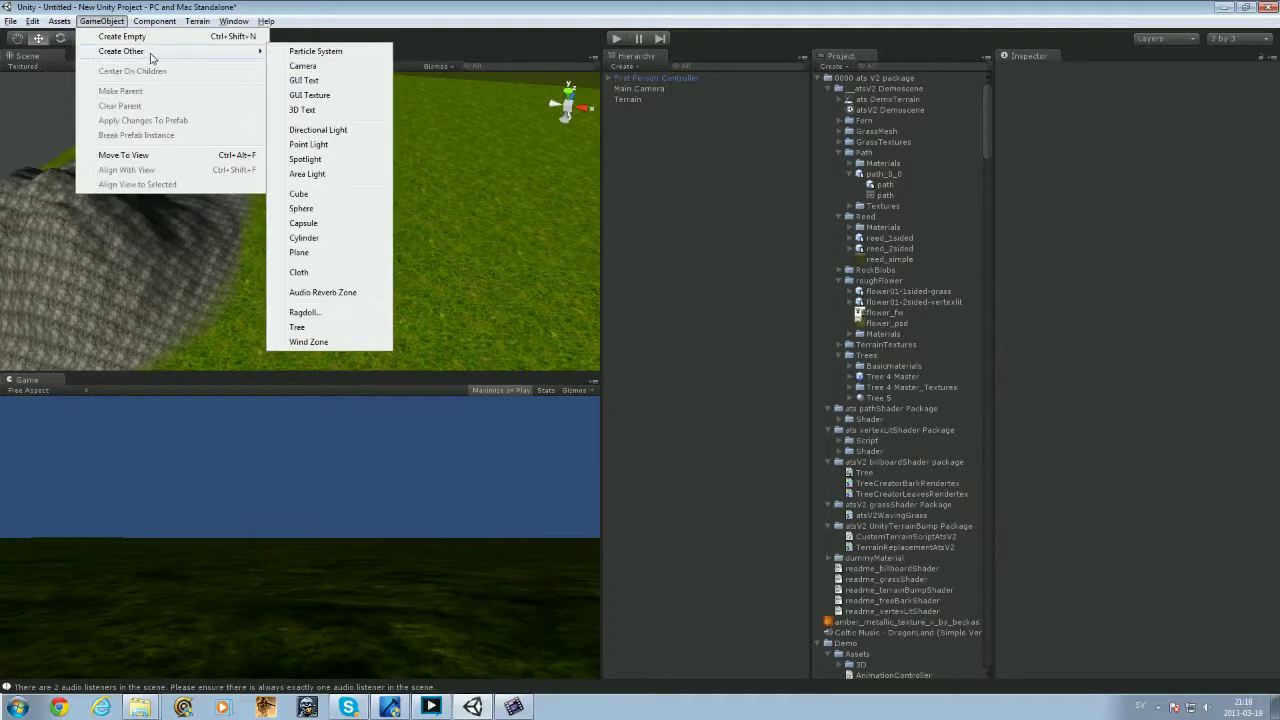
click(358, 312)
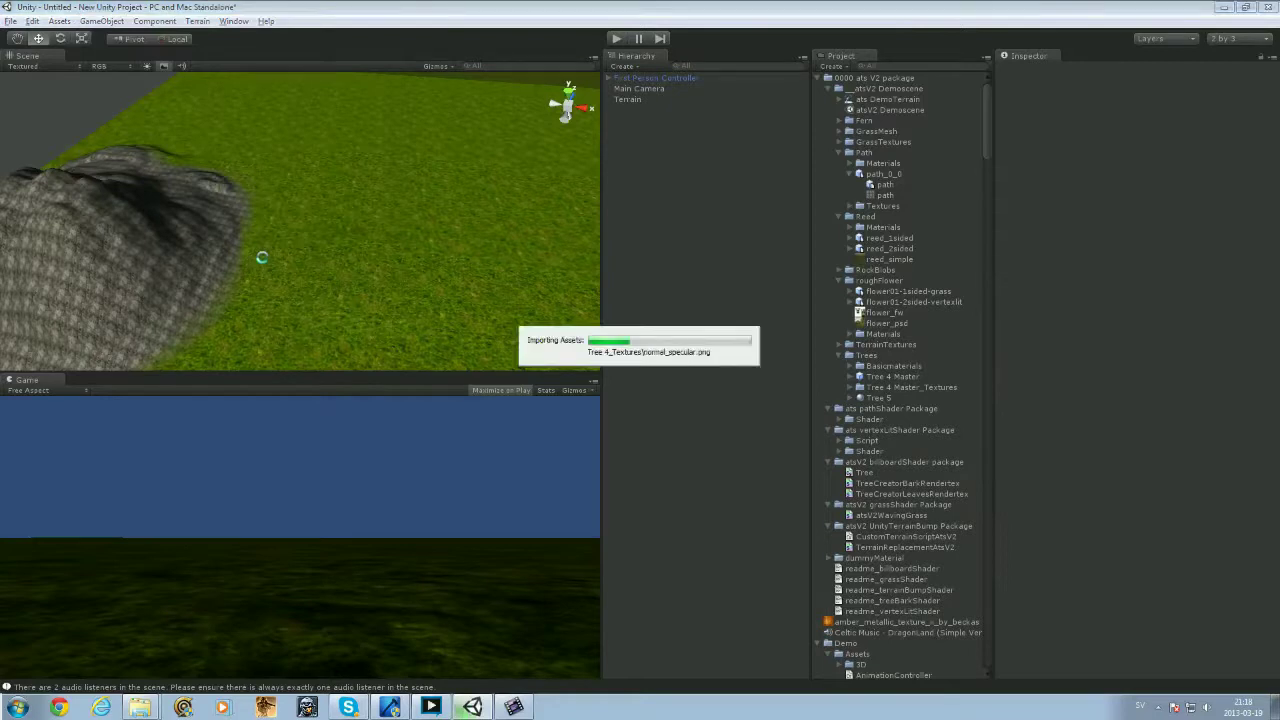
click(101, 21)
mouse_move(121, 53)
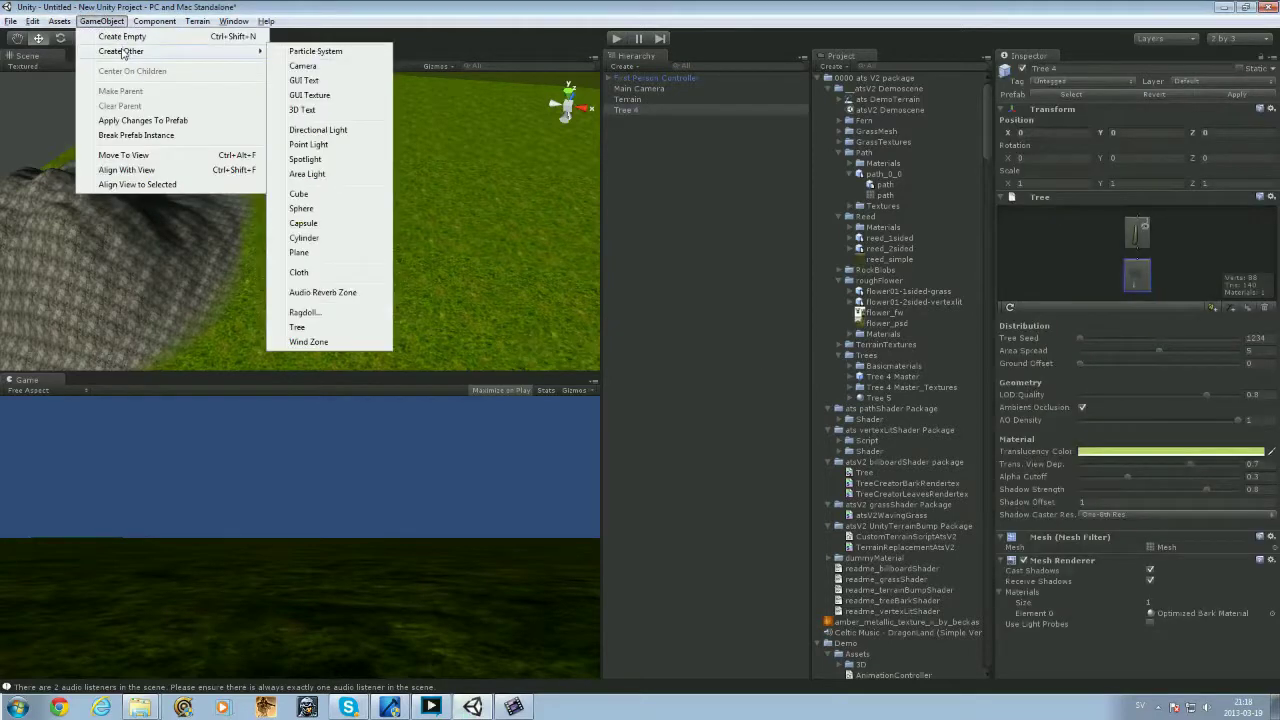
click(114, 22)
click(108, 21)
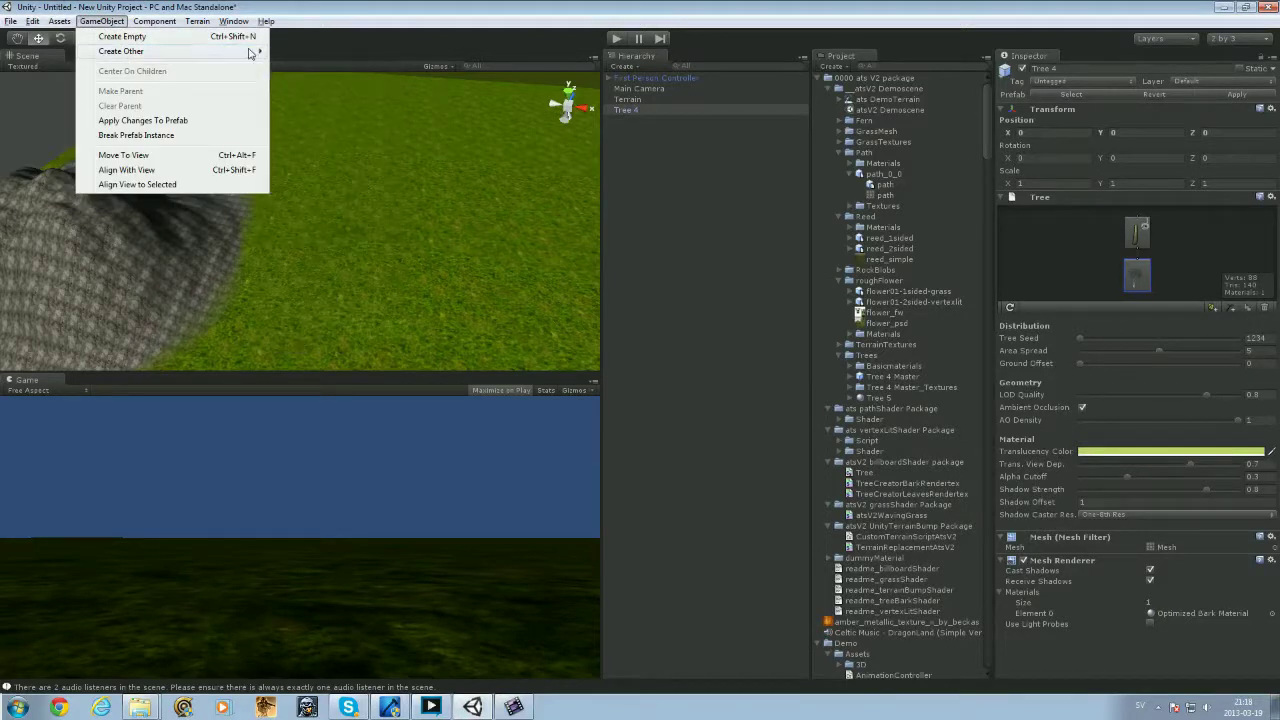
mouse_move(250, 53)
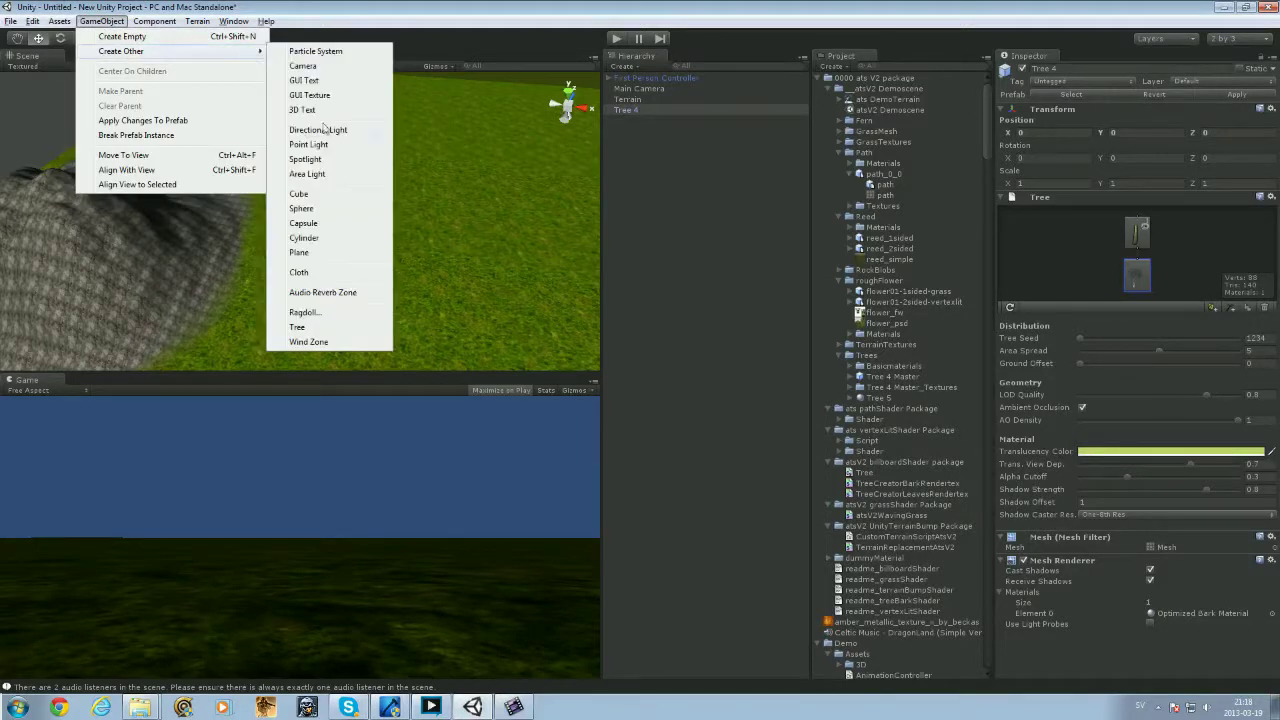
- Focus the view on the new tree at the terrain's corner and raise it to about Y 4.7
double_click(1146, 280)
alt+drag(440, 225, 188, 155)
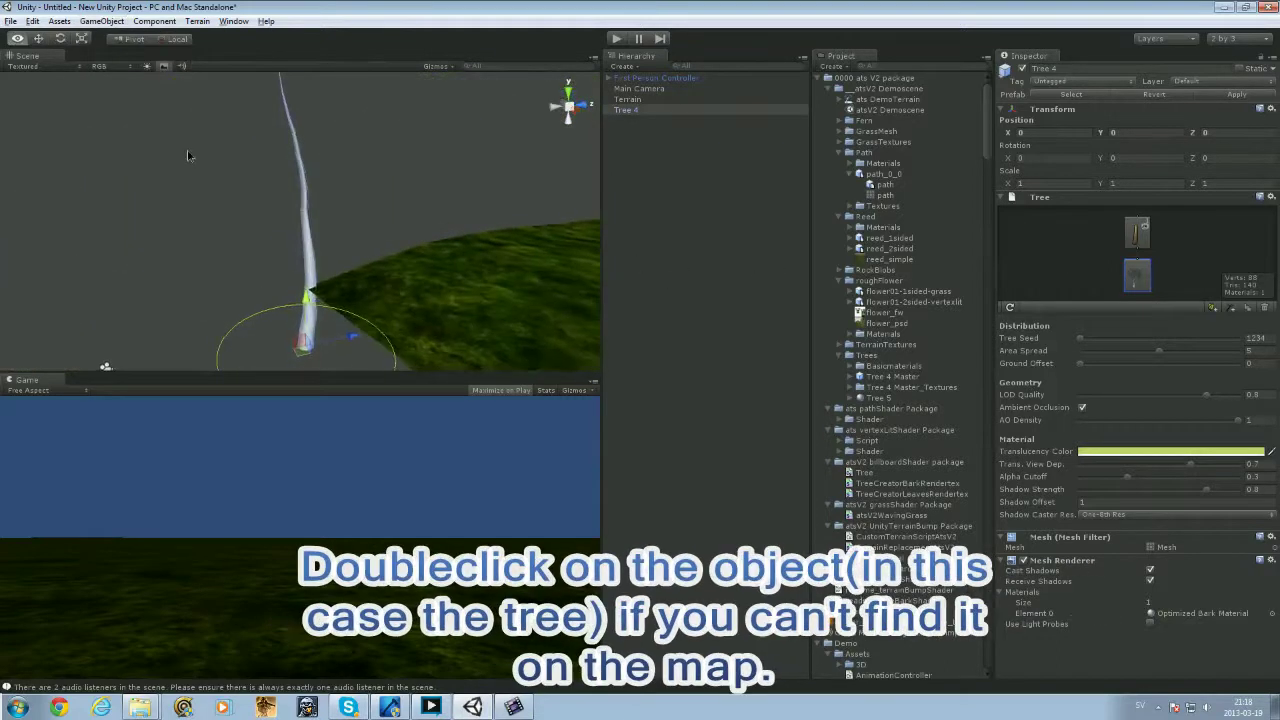
drag(308, 299, 148, 333)
scroll(313, 298, down, 3)
scroll(247, 241, down, 2)
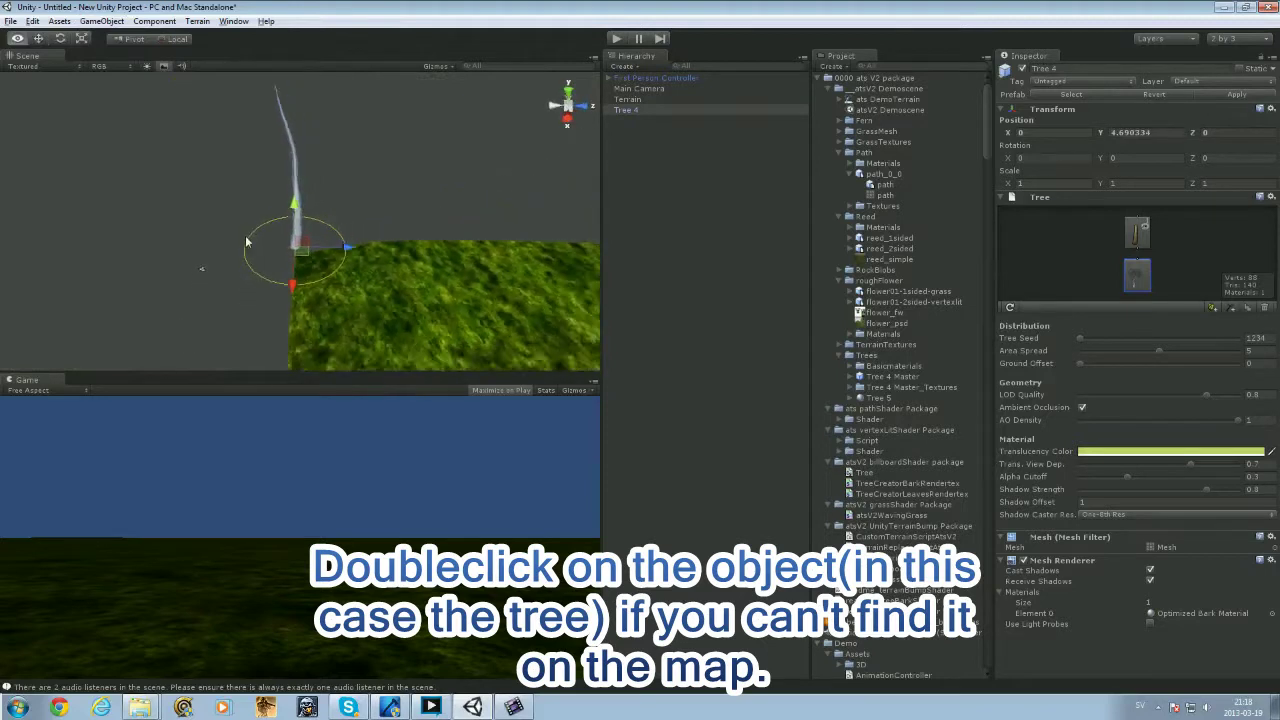
mouse_move(247, 241)
alt+mouse_down()
mouse_move(200, 266)
mouse_move(252, 251)
alt+mouse_up()
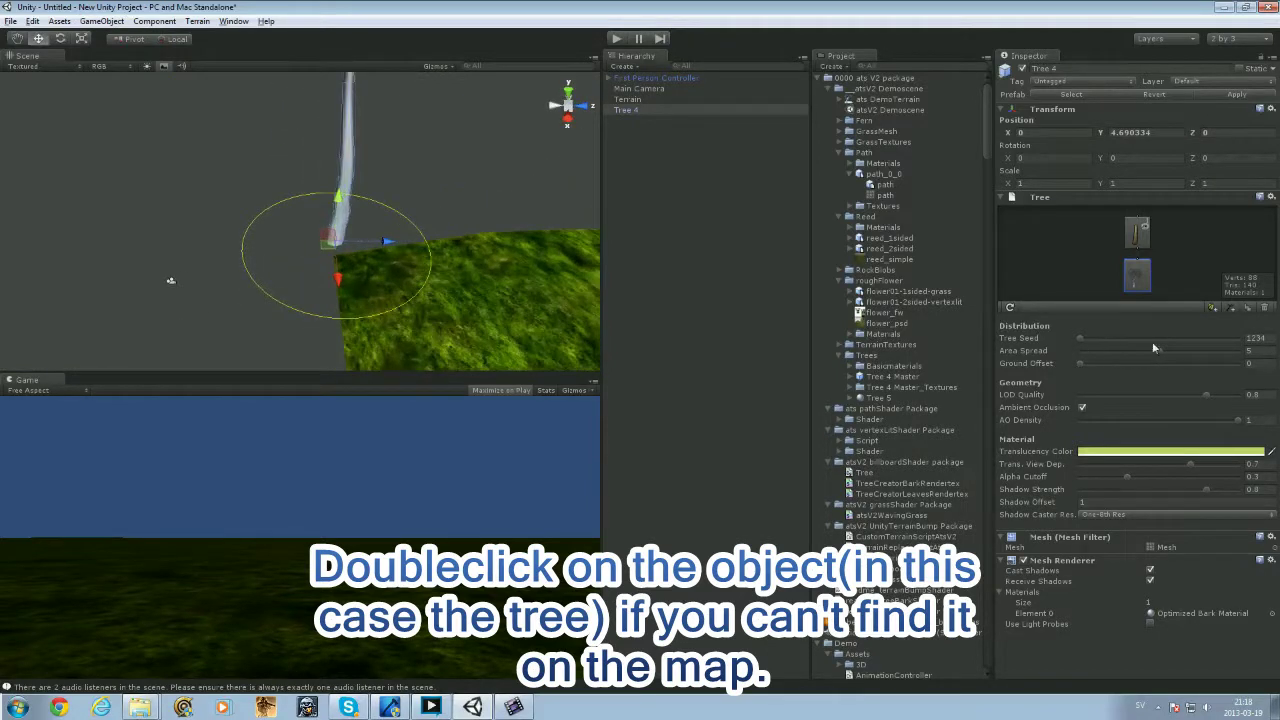
alt+drag(493, 266, 406, 224)
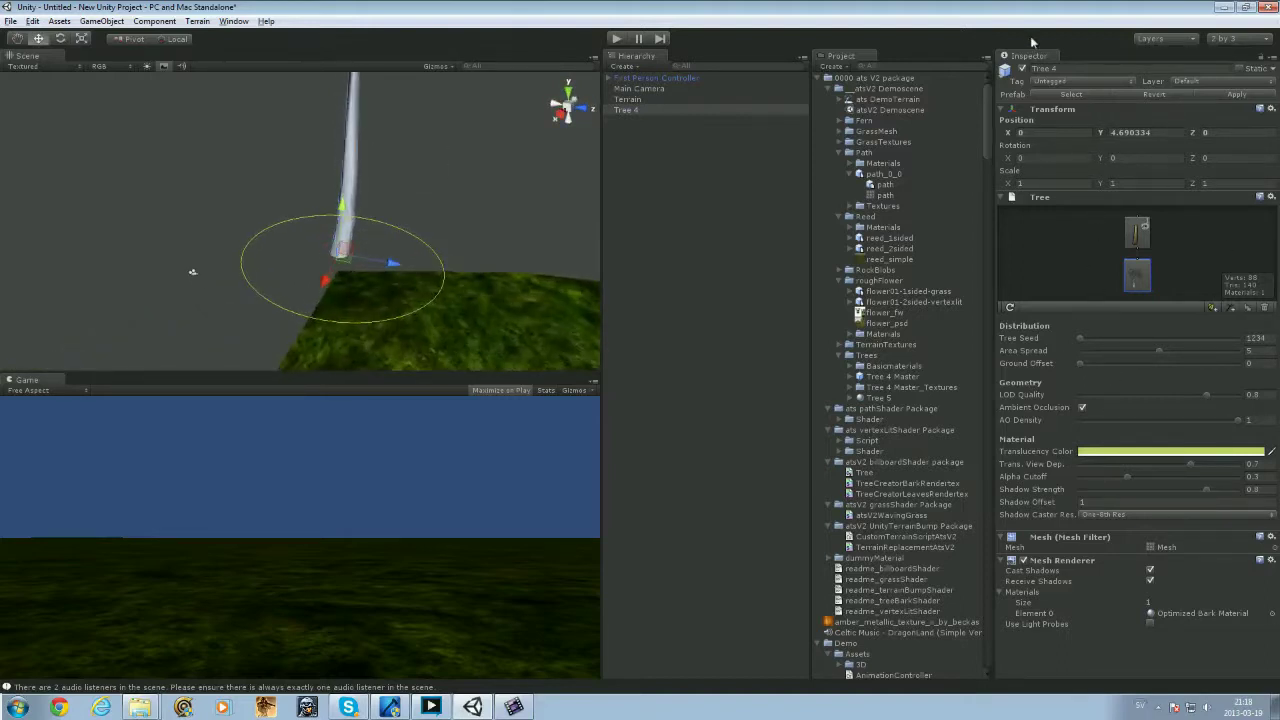
- Set the tree's seed to 212204, its area spread to 4.45 and its ground offset to 0.72
click(1133, 236)
click(1132, 274)
drag(1081, 337, 1084, 338)
alt+drag(551, 272, 606, 279)
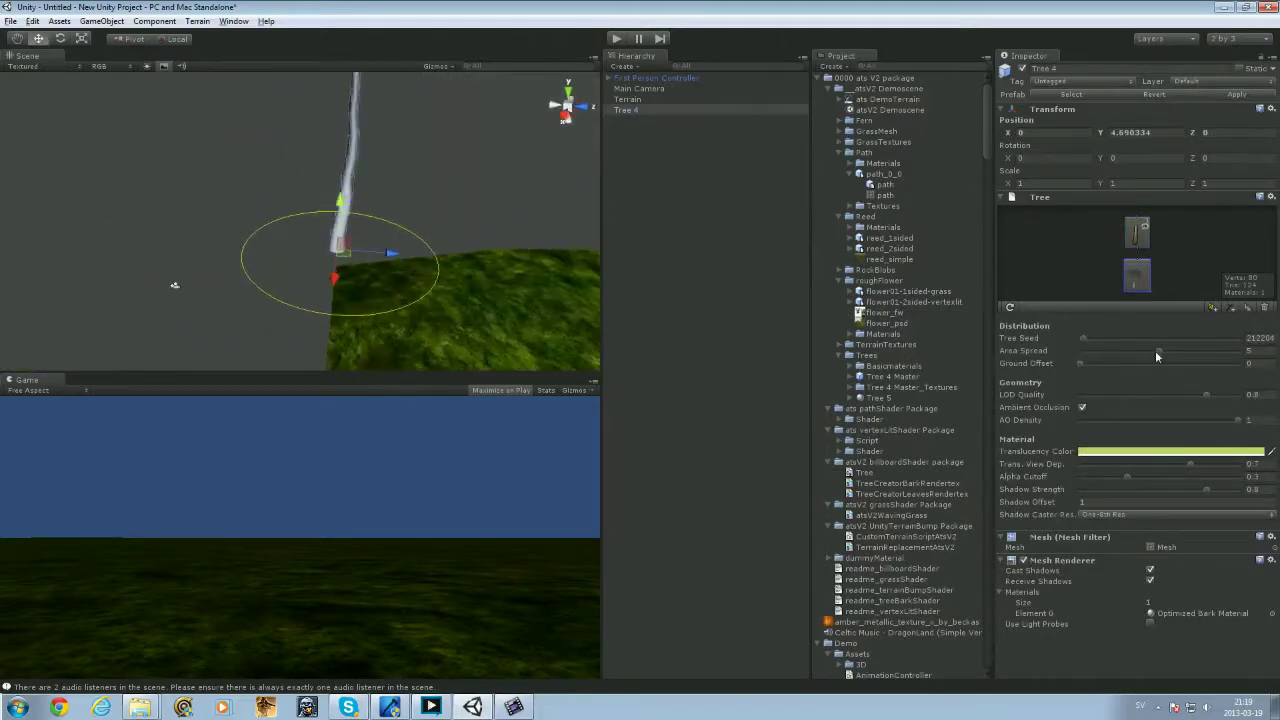
drag(1160, 357, 1092, 372)
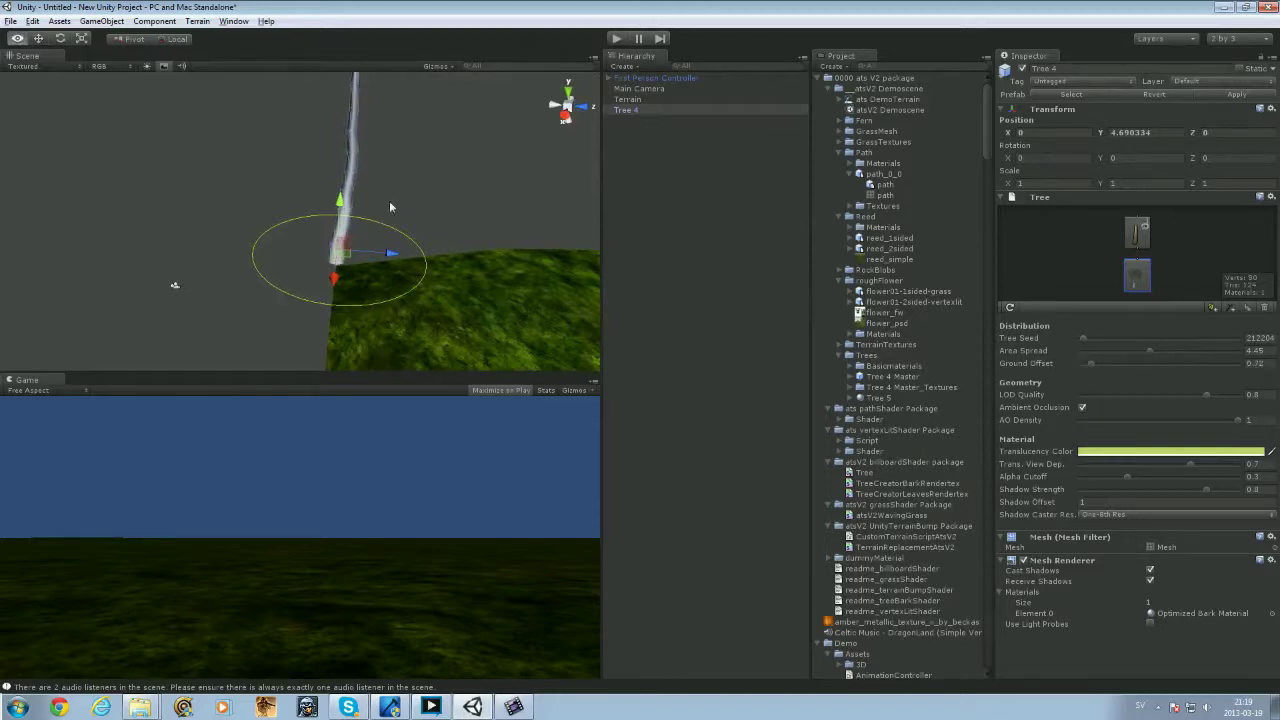
alt+drag(389, 200, 518, 158)
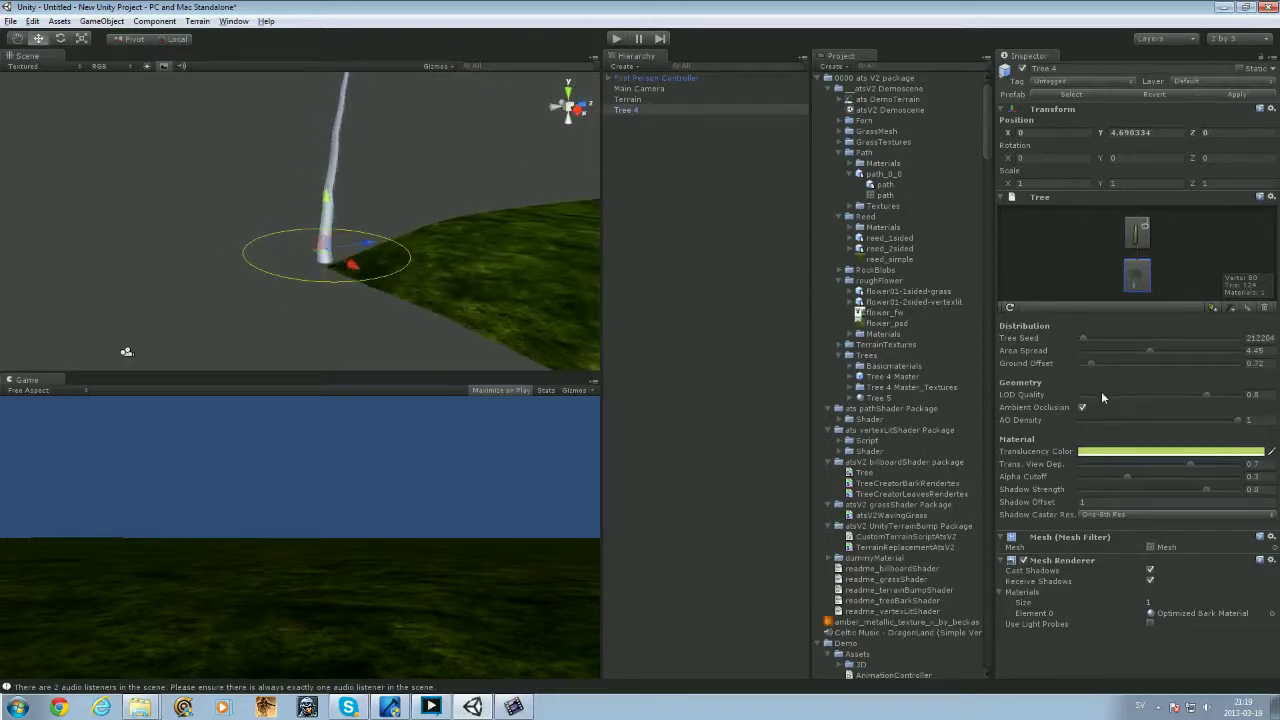
- Nudge the tree's LOD quality down slightly, and set the trunk branch group's seed to 11872
drag(1207, 400, 1200, 400)
click(1141, 242)
click(1135, 273)
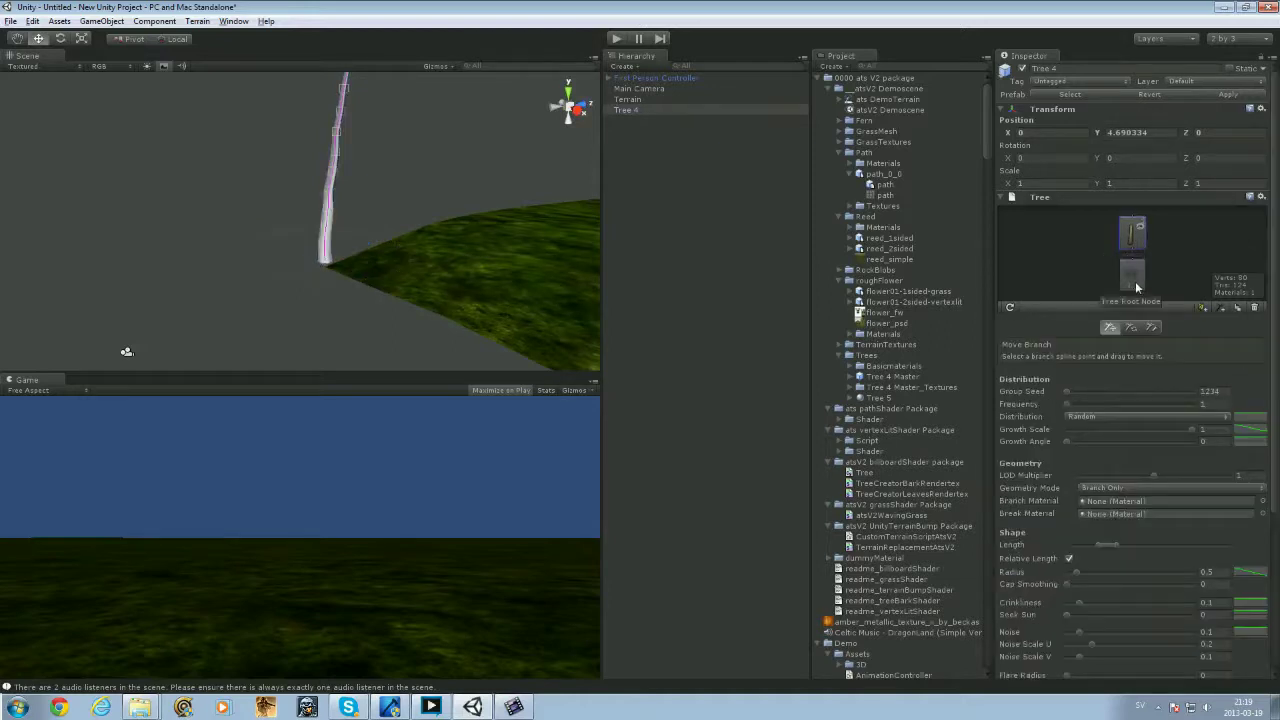
click(1136, 233)
alt+drag(370, 324, 353, 342)
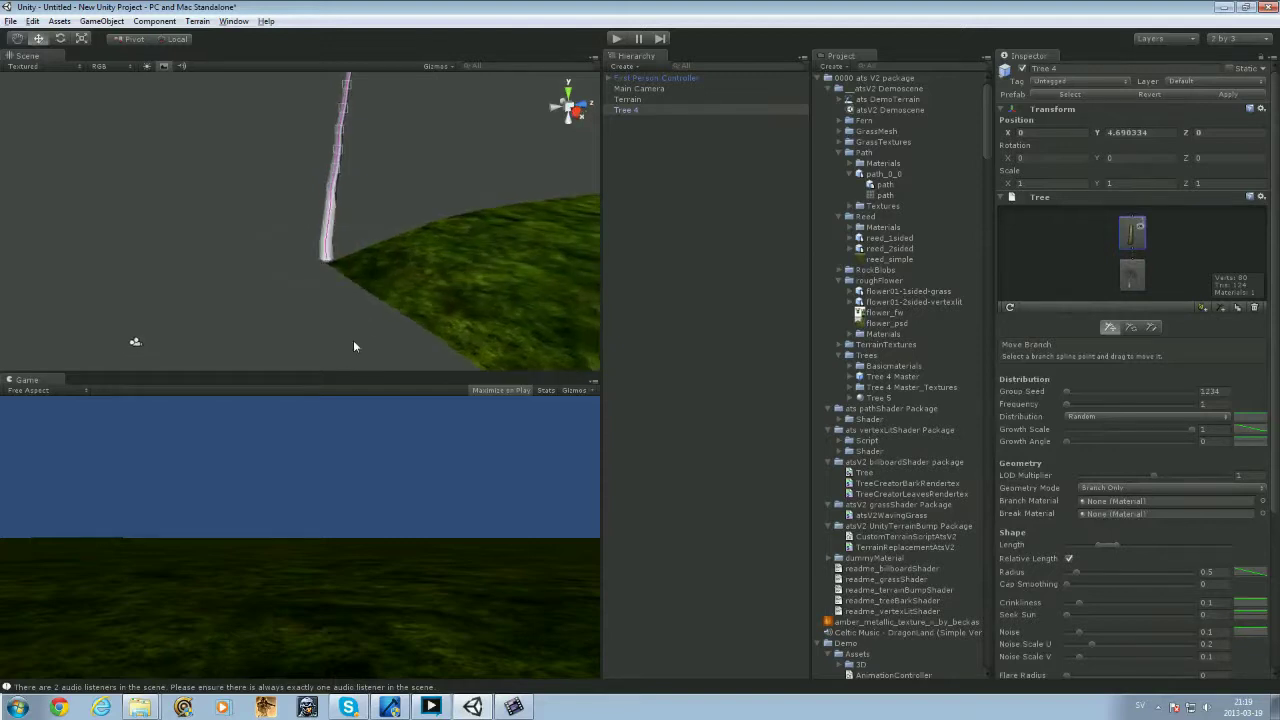
drag(1069, 391, 1081, 418)
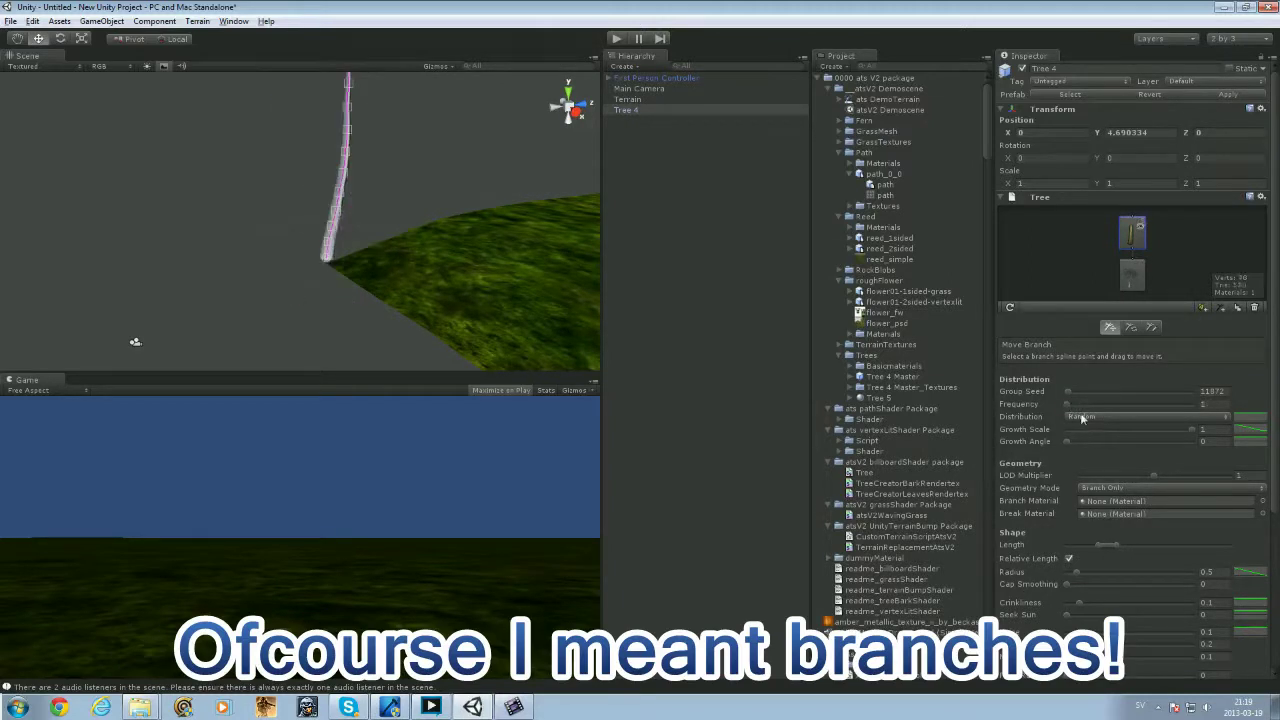
- Try the Alternate distribution on the trunk's branch group and return it to Random
click(1082, 420)
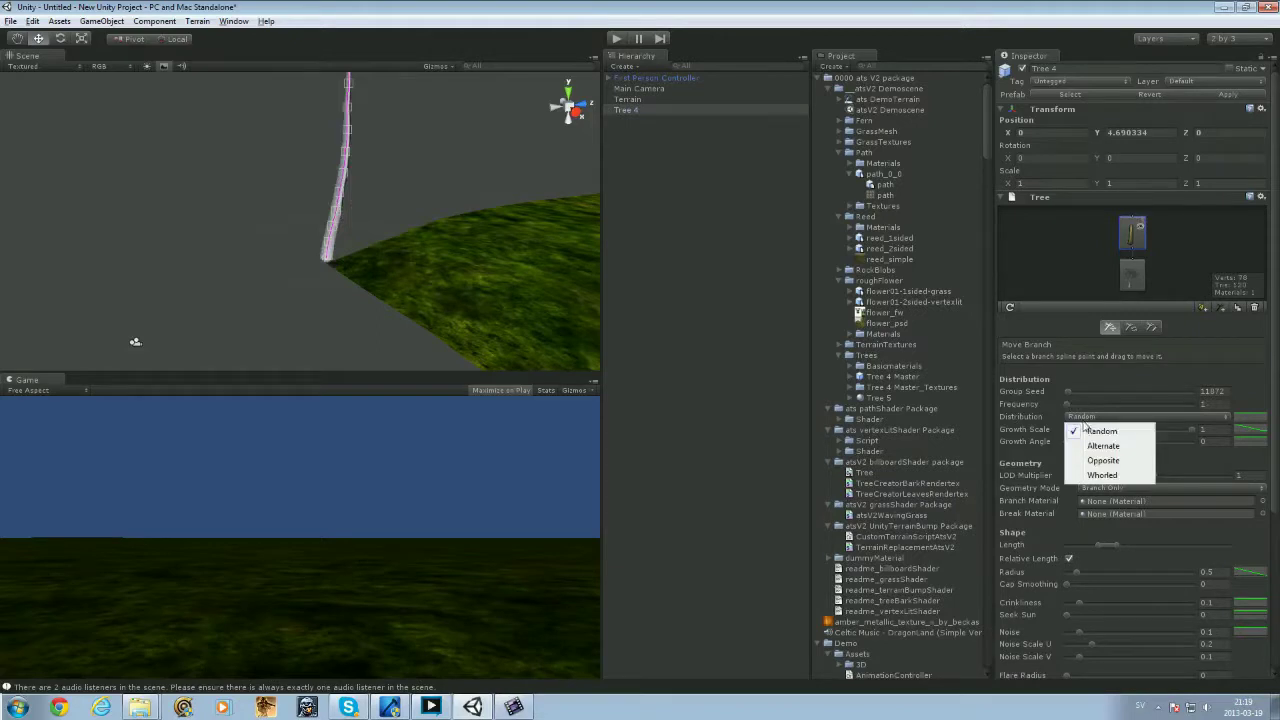
click(1092, 447)
click(1097, 419)
click(1093, 431)
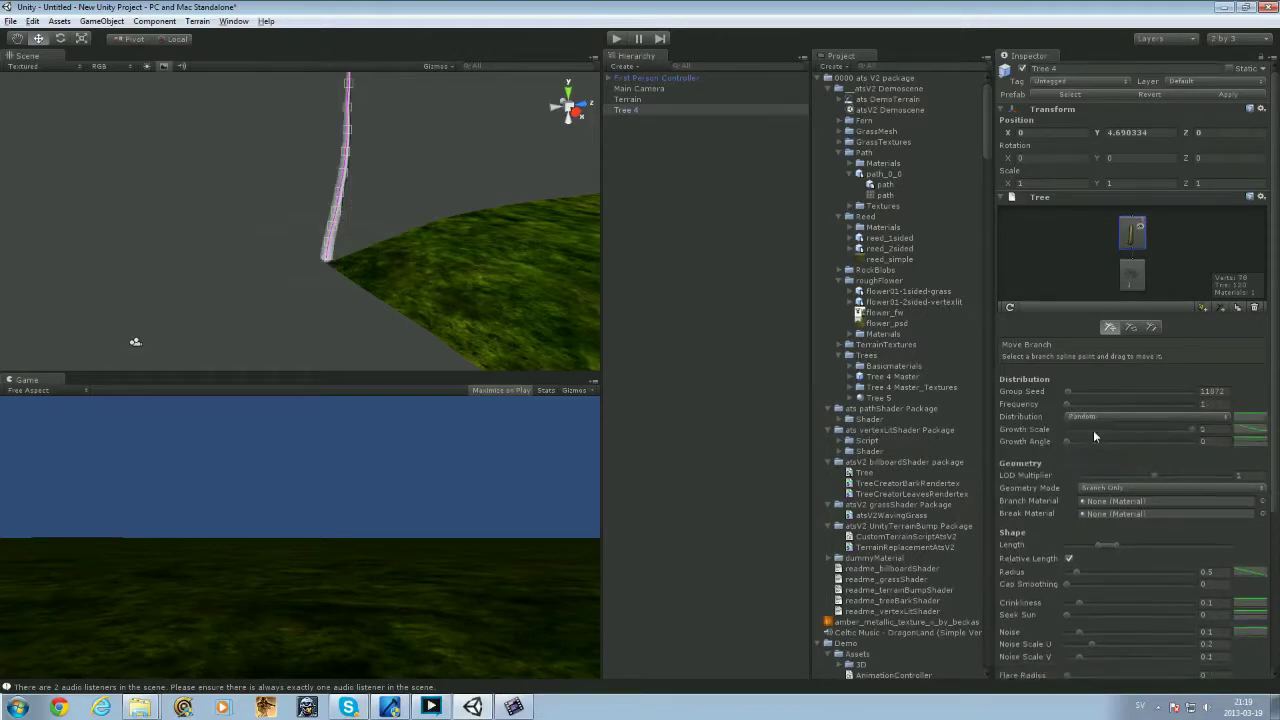
- Try a growth scale of 0.867 on the trunk and restore it to 1
click(1093, 431)
drag(1093, 430, 1176, 430)
scroll(490, 291, down, 2)
alt+drag(256, 122, 243, 201)
scroll(243, 201, down, 2)
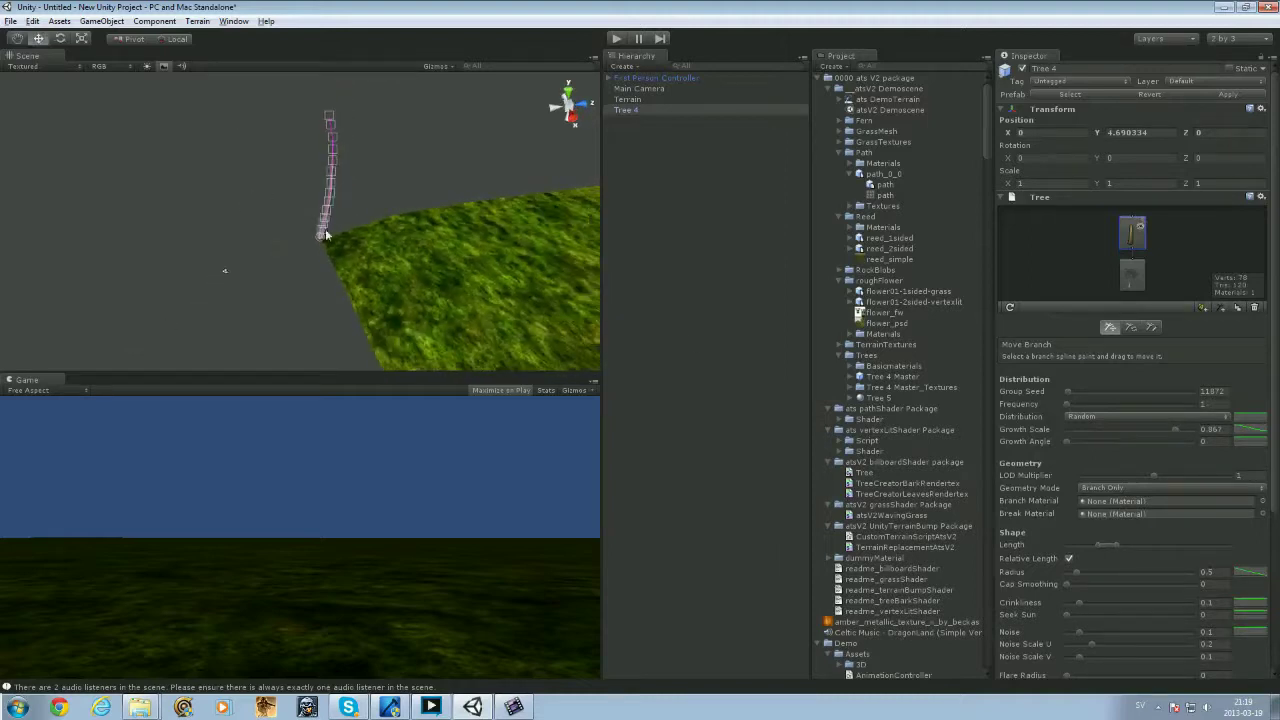
drag(1175, 432, 1200, 434)
- Set the trunk's growth angle to 0.037 and raise both ends of its length range to make it taller
drag(1069, 446, 1074, 450)
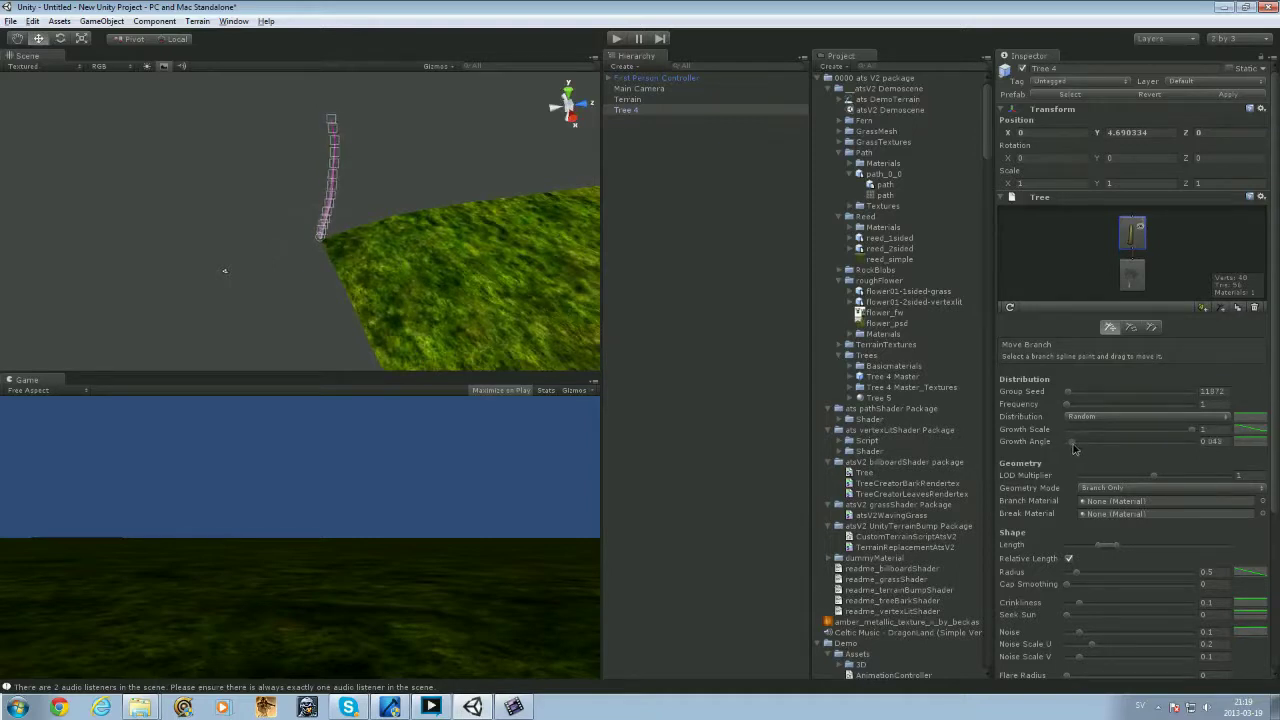
alt+drag(408, 290, 622, 156)
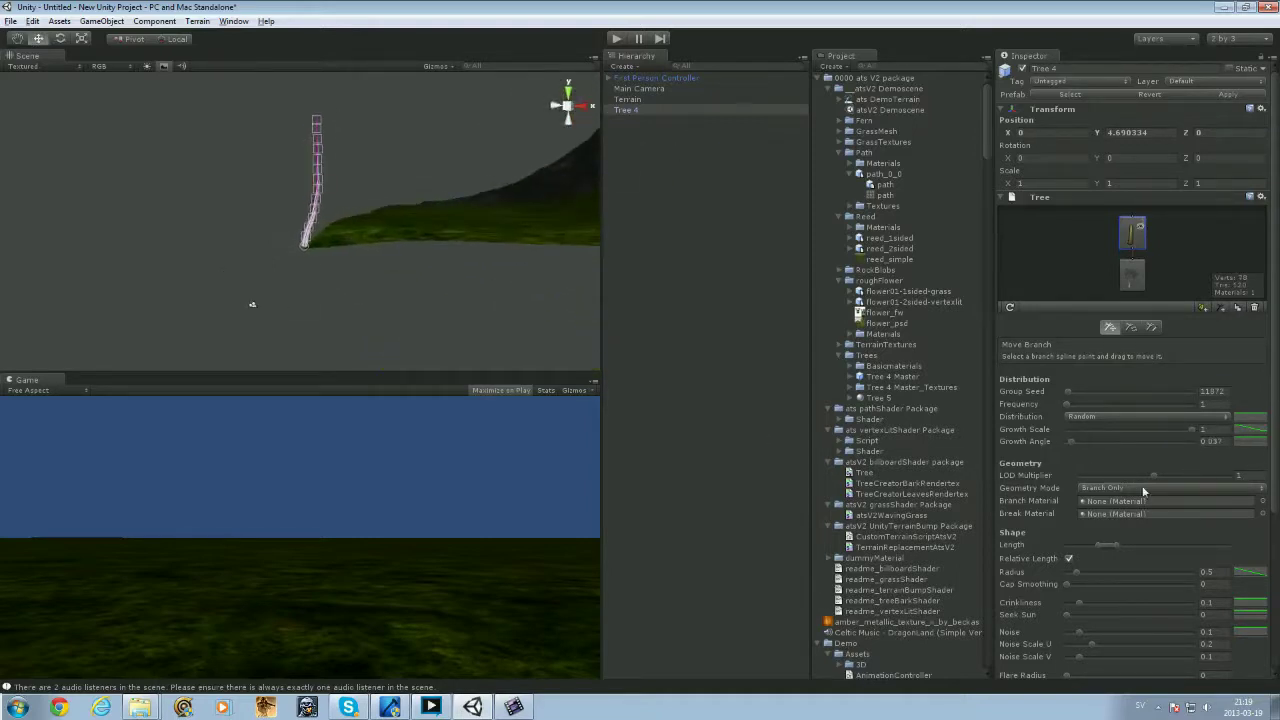
drag(1117, 543, 1176, 548)
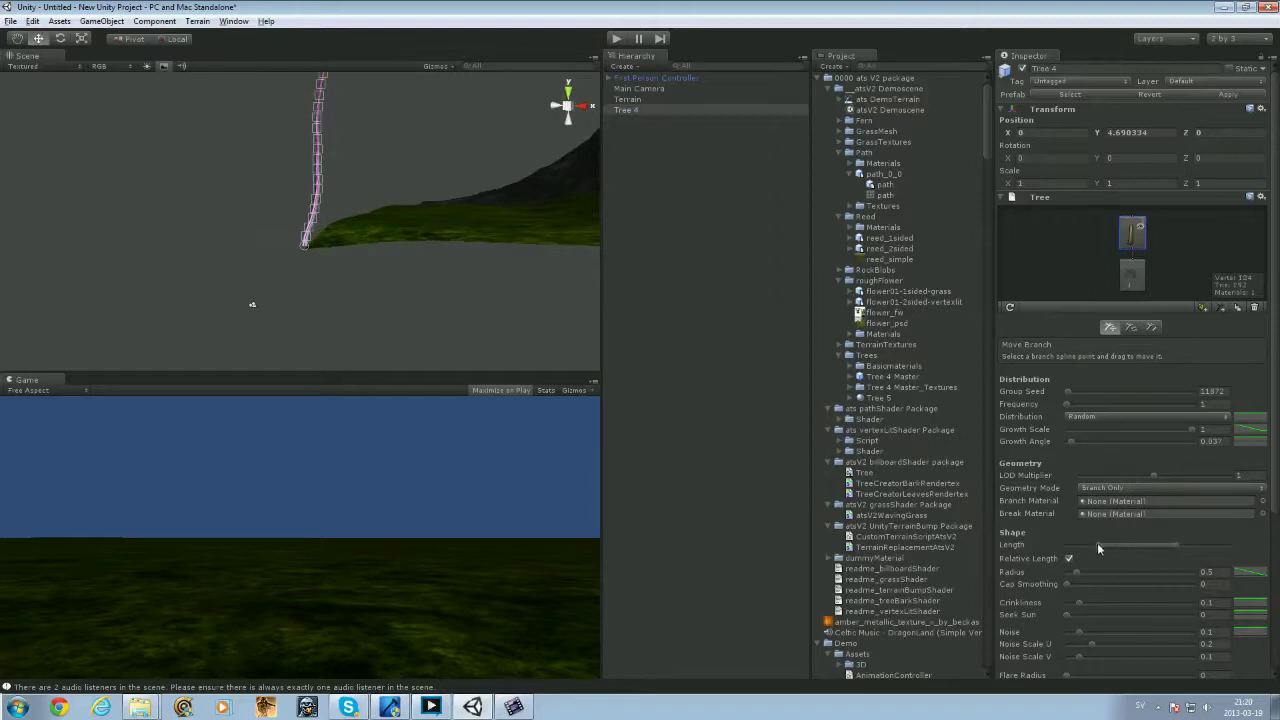
drag(1098, 546, 1140, 548)
alt+drag(367, 170, 336, 223)
click(275, 181)
click(336, 228)
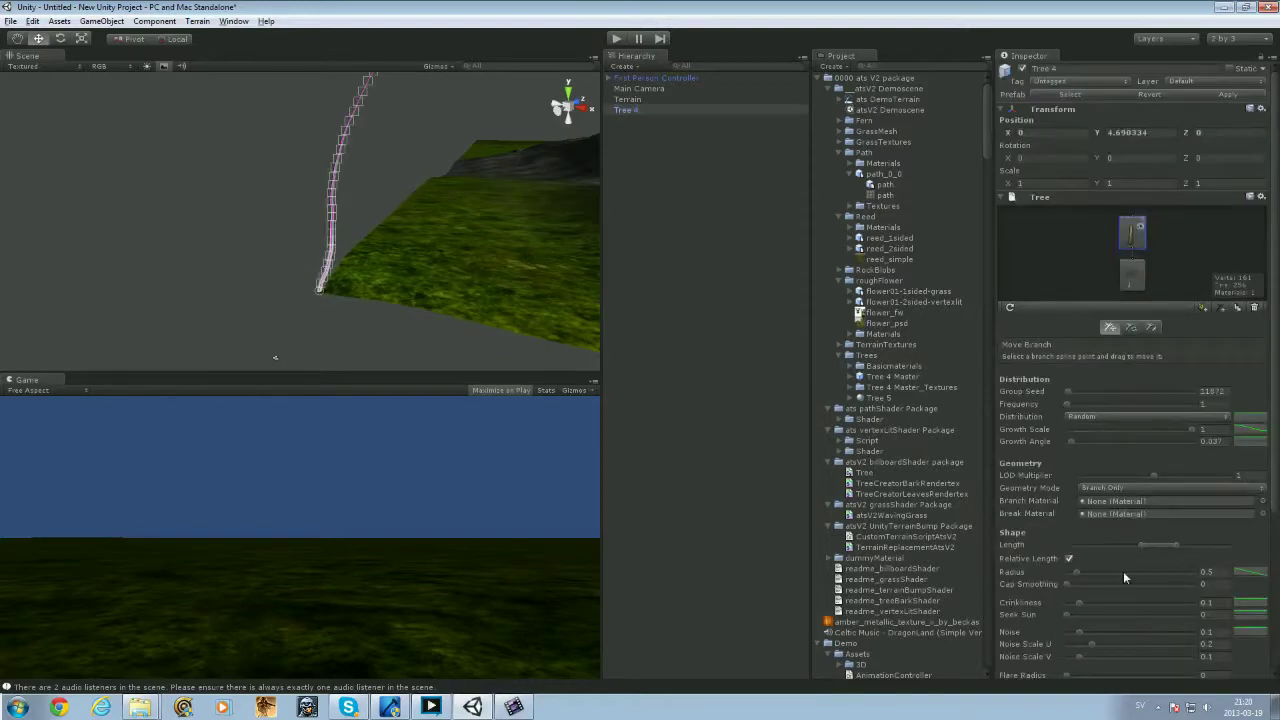
- Set the trunk's radius to 2.01, crinkliness to 0.164, seek sun to 0.043 and noise to 0
scroll(1097, 592, down, 1)
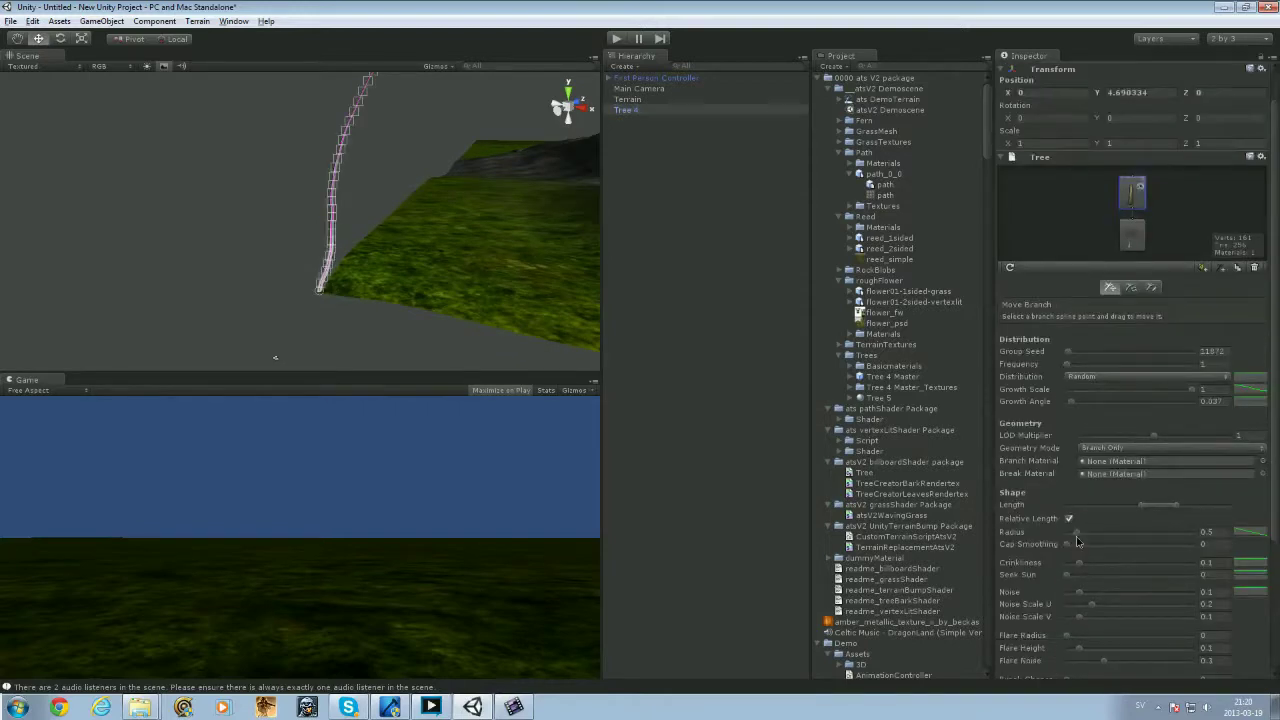
drag(1075, 538, 1107, 571)
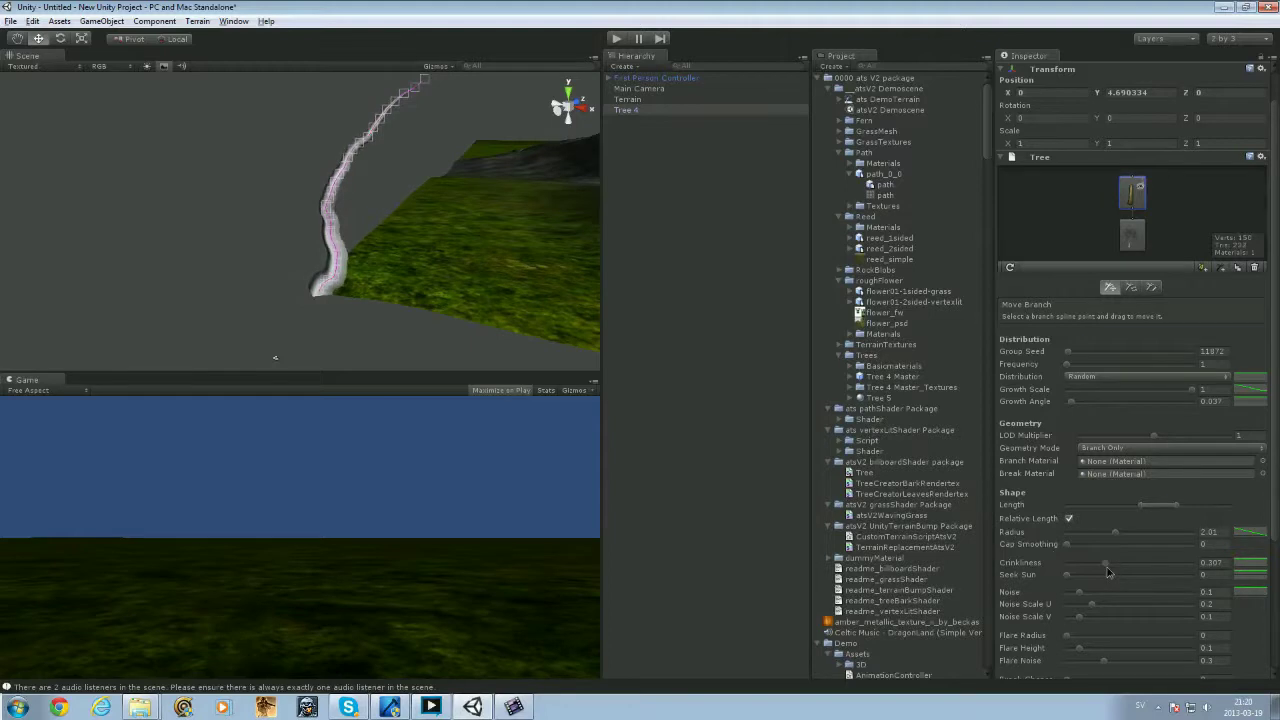
drag(1107, 571, 1105, 606)
click(744, 410)
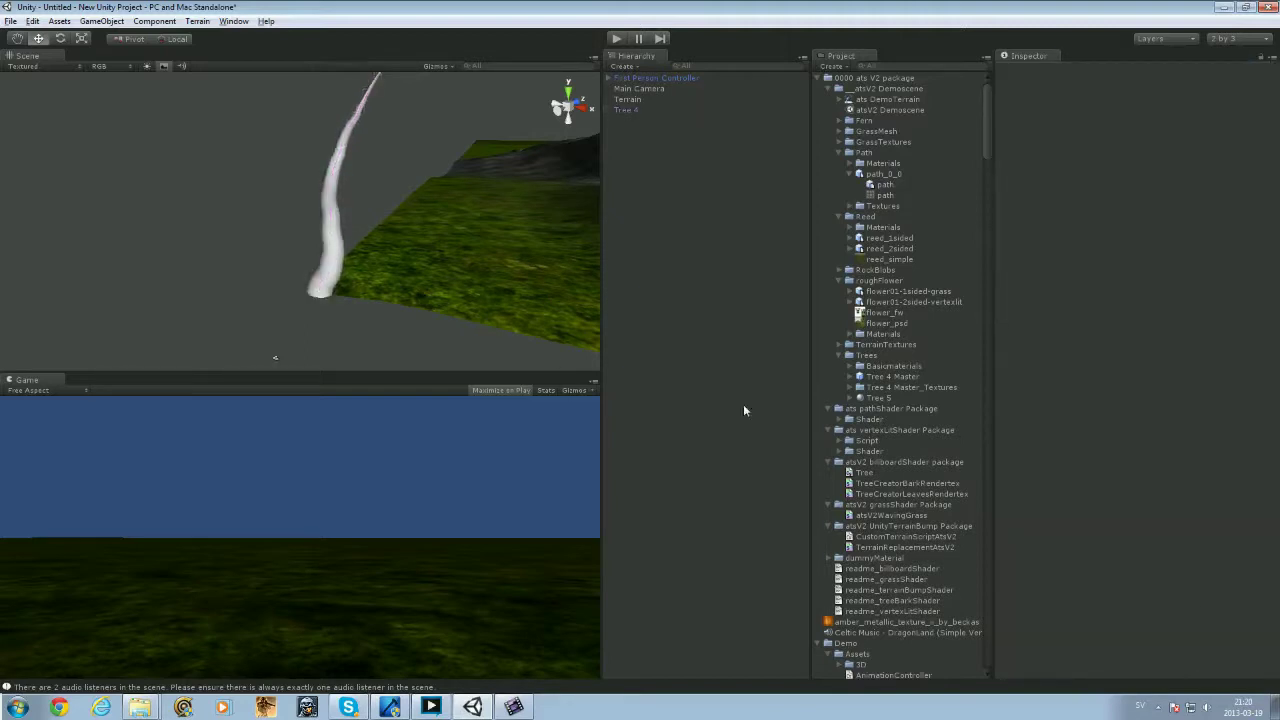
- Add a branch group to the tree's trunk with frequency 66 and group seed 272510
click(638, 99)
click(645, 110)
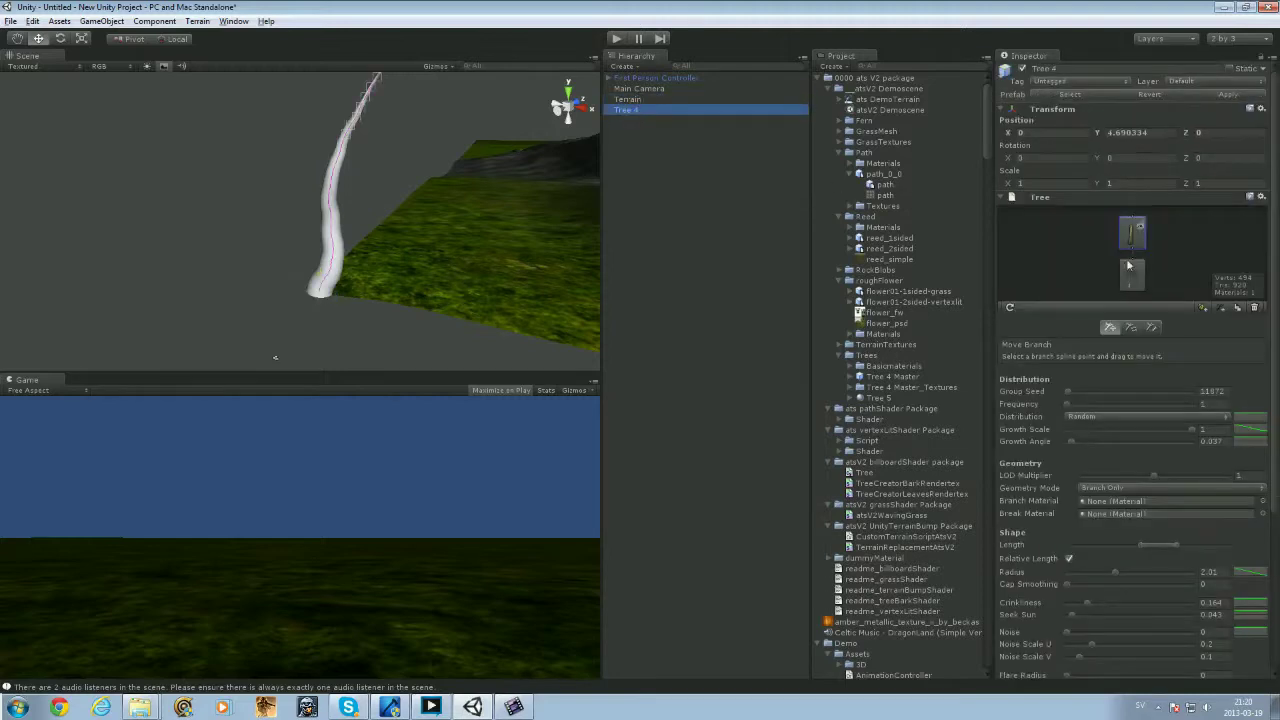
scroll(1238, 458, down, 5)
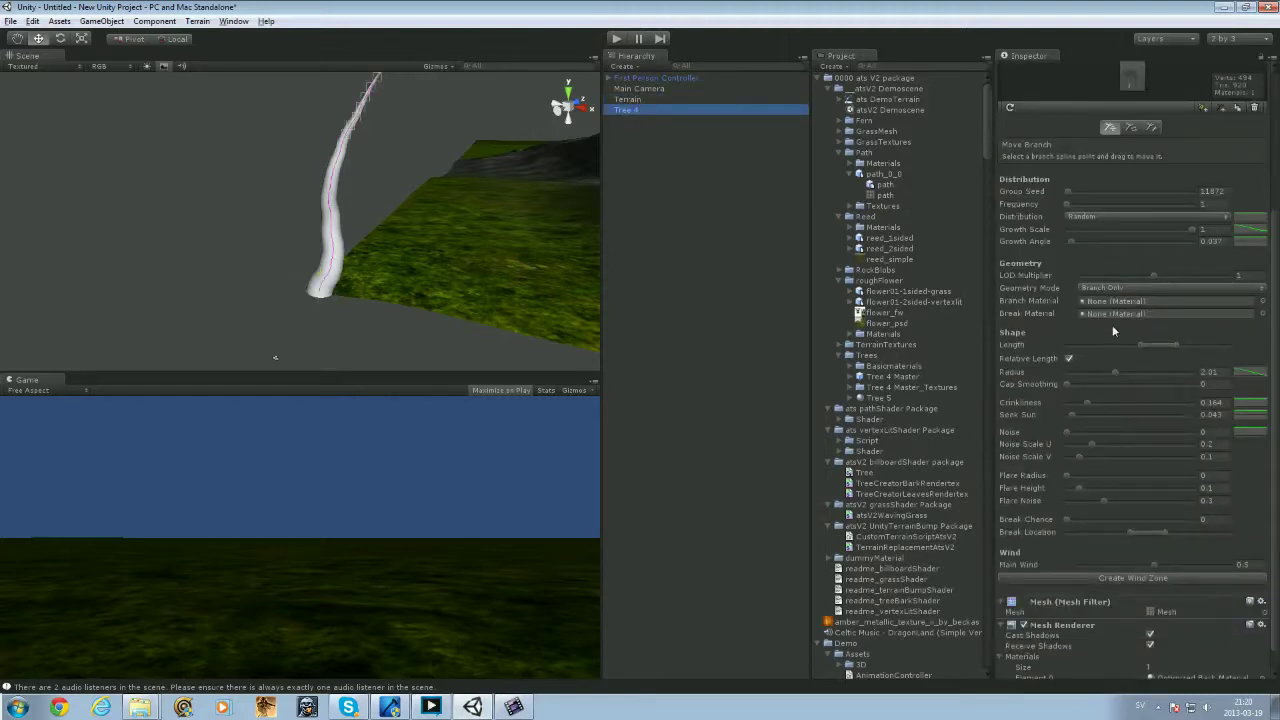
scroll(1113, 331, up, 5)
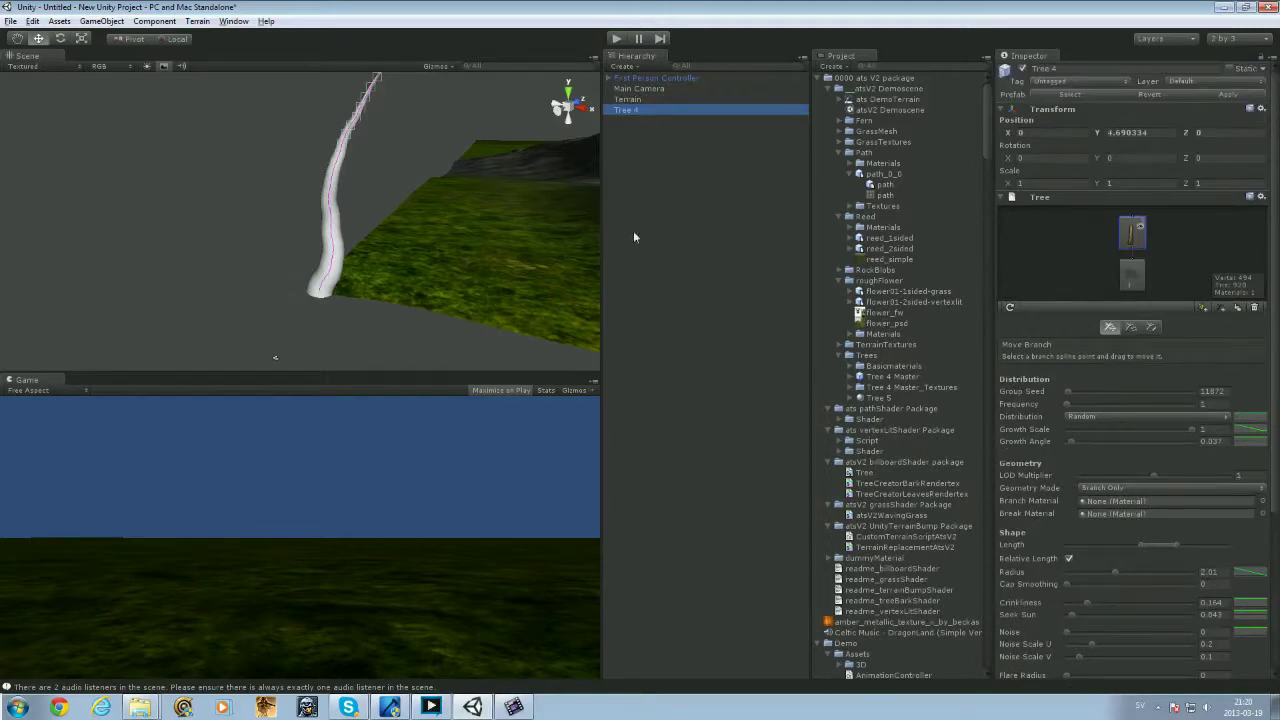
click(1222, 308)
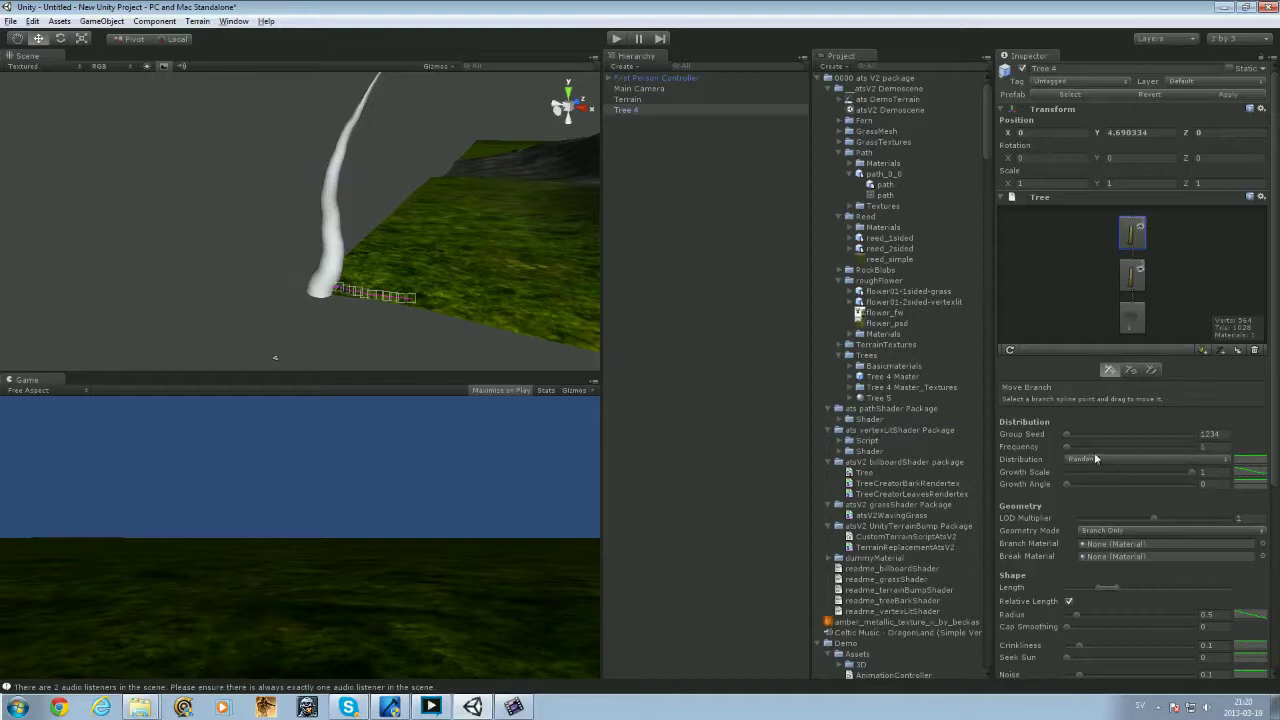
drag(1067, 450, 1152, 462)
drag(1067, 440, 1105, 447)
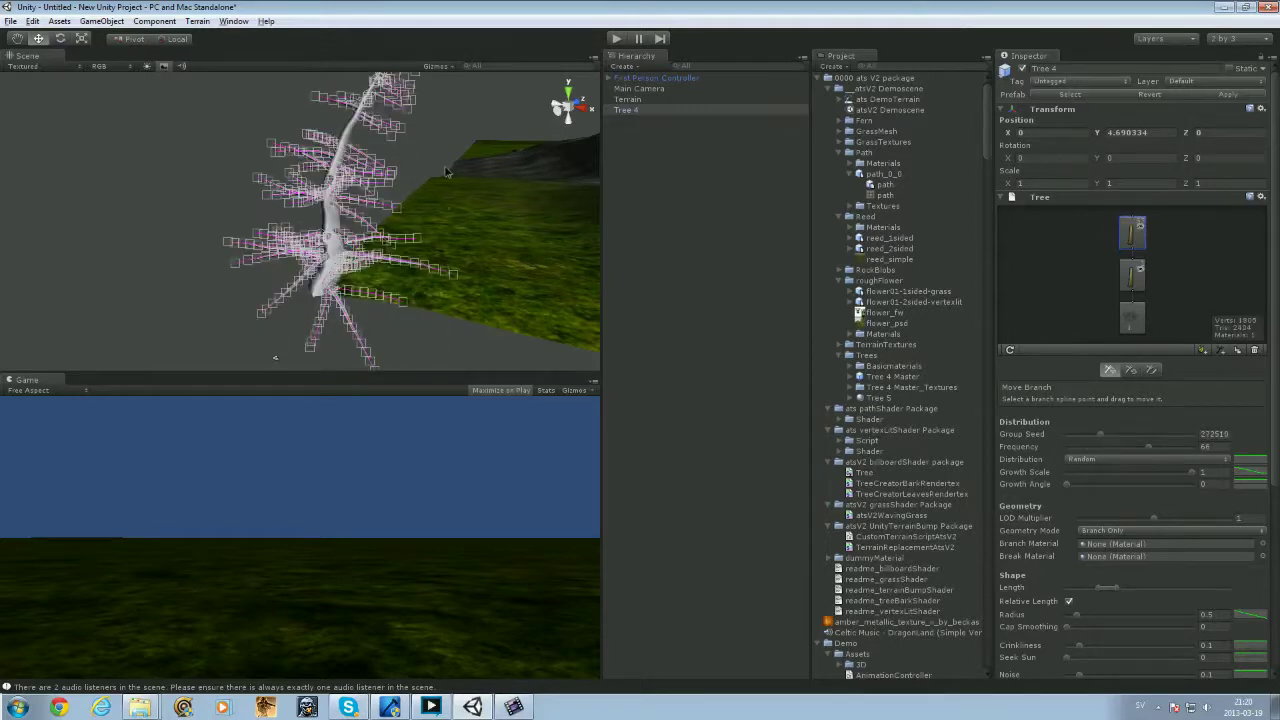
click(503, 230)
alt+drag(503, 230, 333, 272)
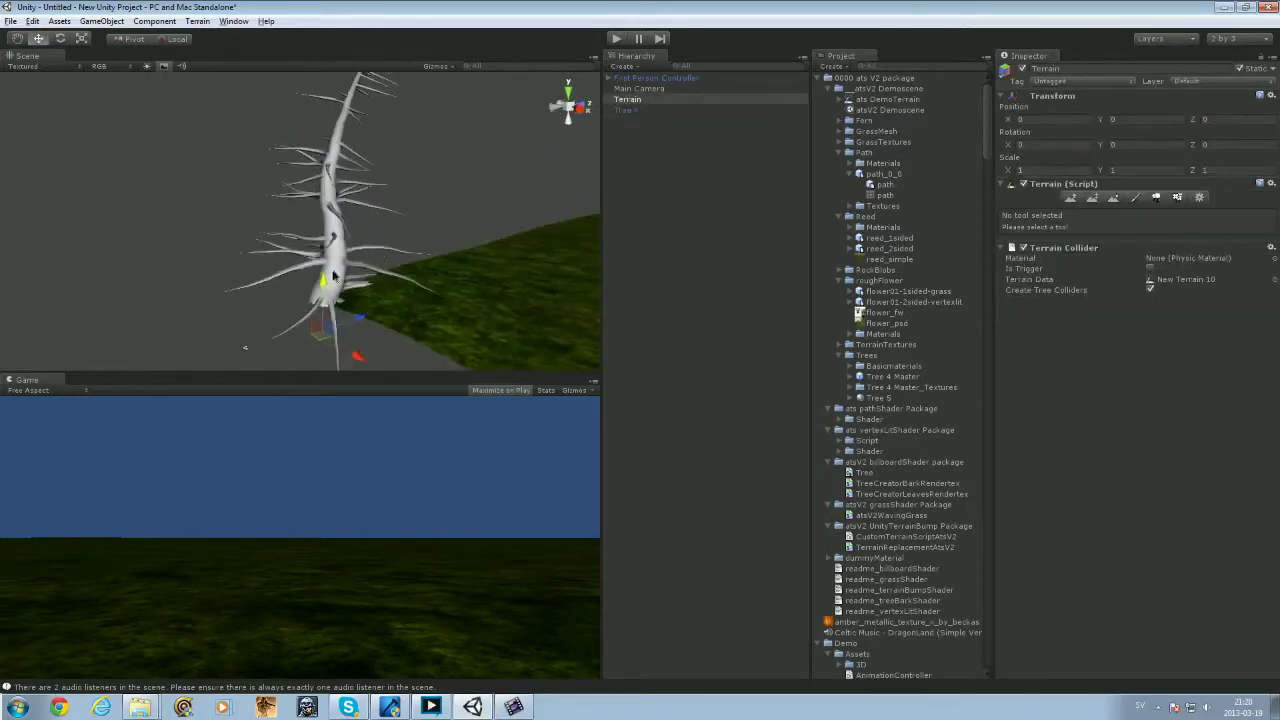
- Add a second-level branch group growing from the tree's side branches and inspect it in the scene
click(336, 268)
scroll(1108, 451, down, 2)
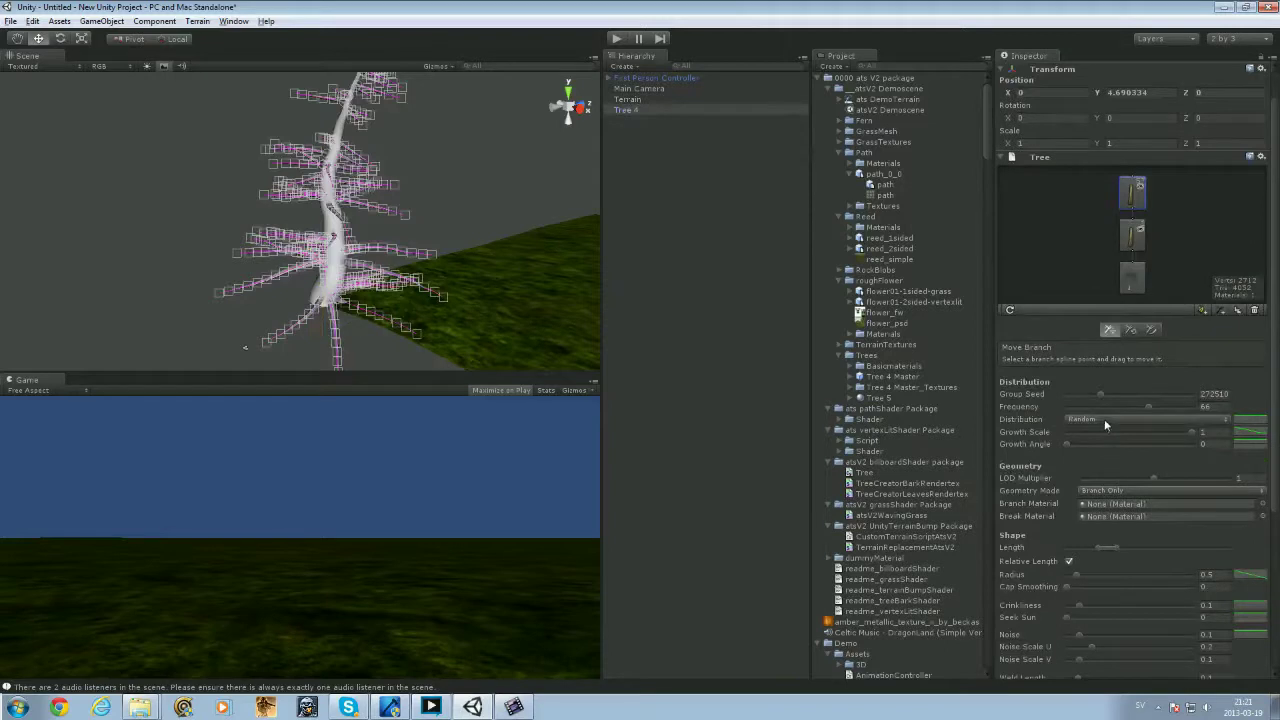
scroll(1070, 480, down, 10)
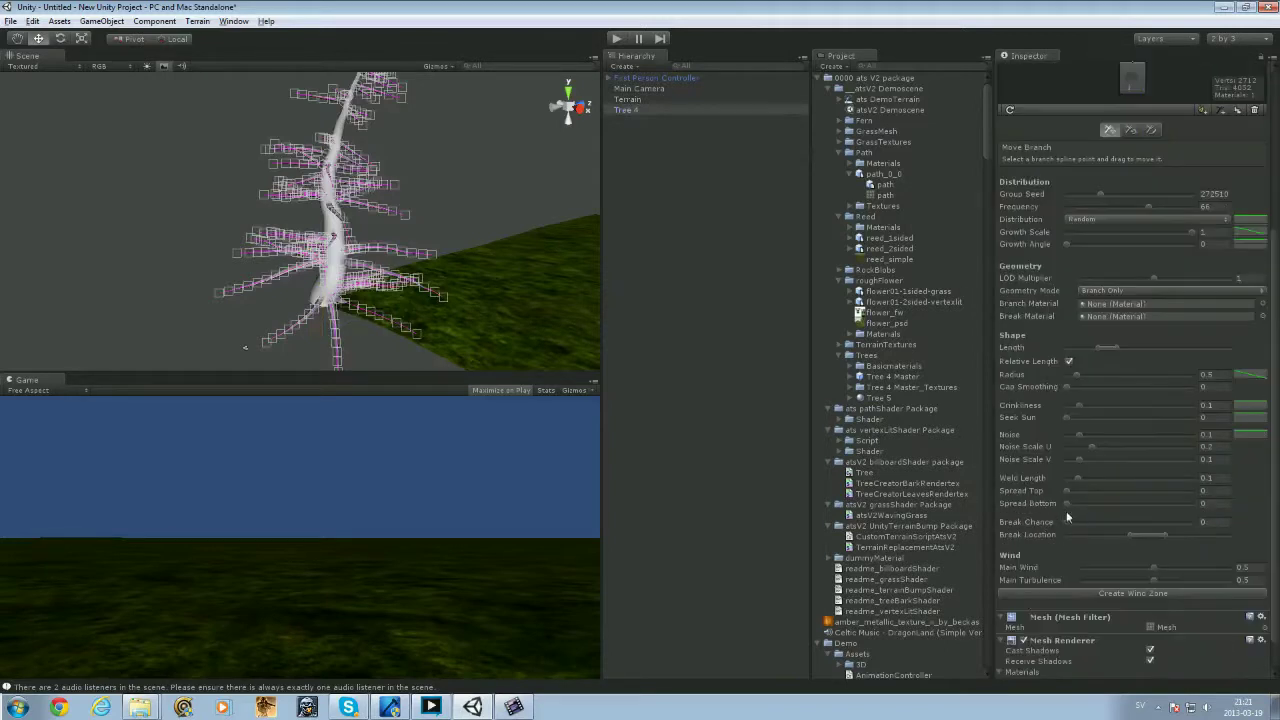
scroll(1064, 508, up, 12)
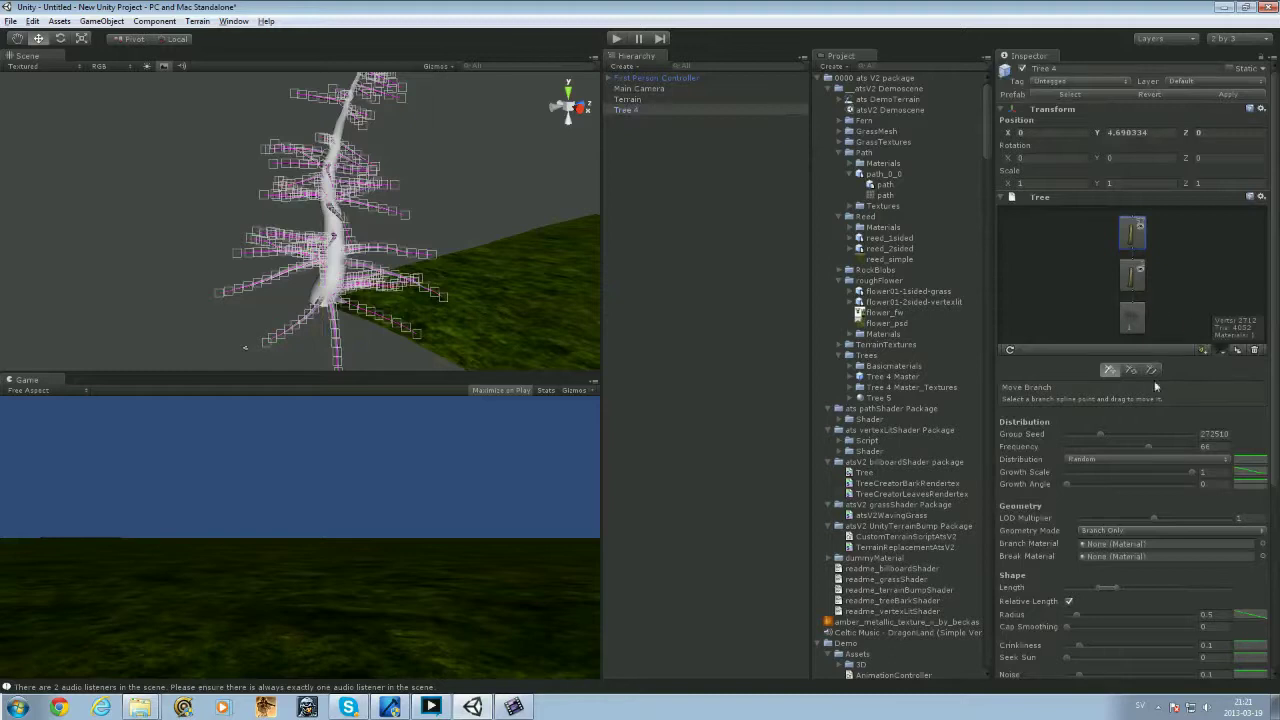
click(1221, 349)
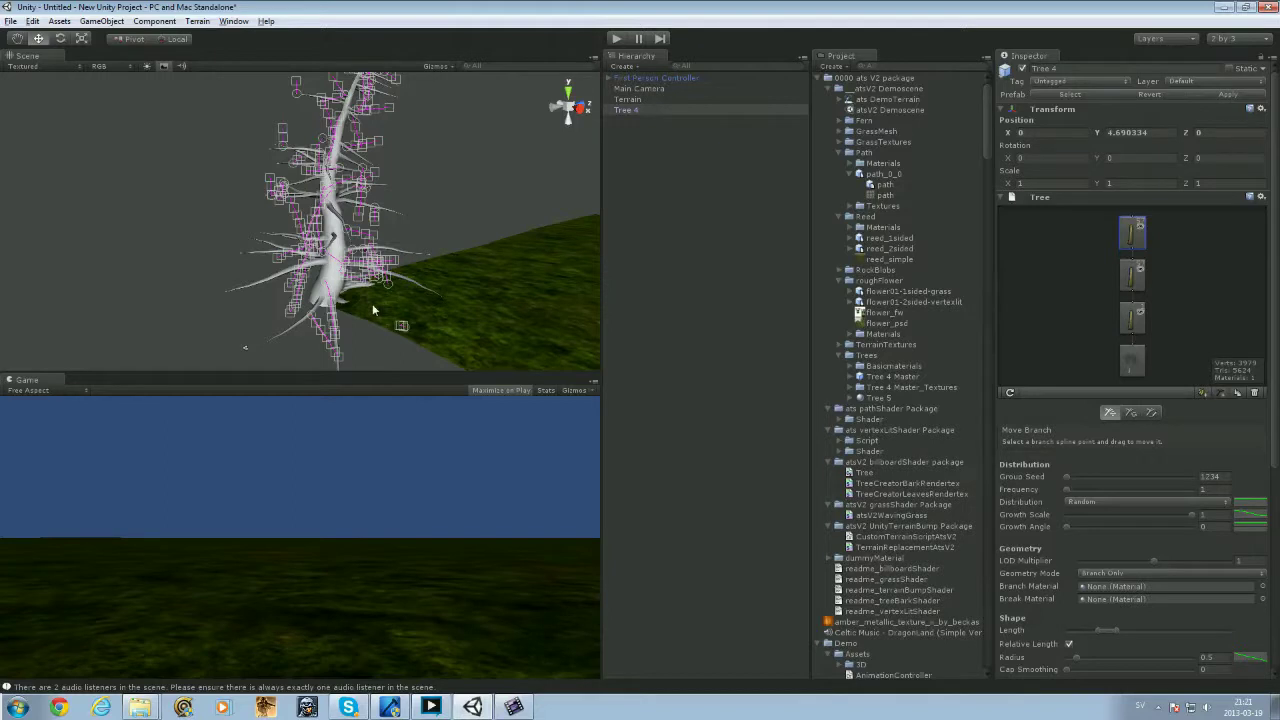
click(423, 309)
alt+drag(377, 205, 315, 218)
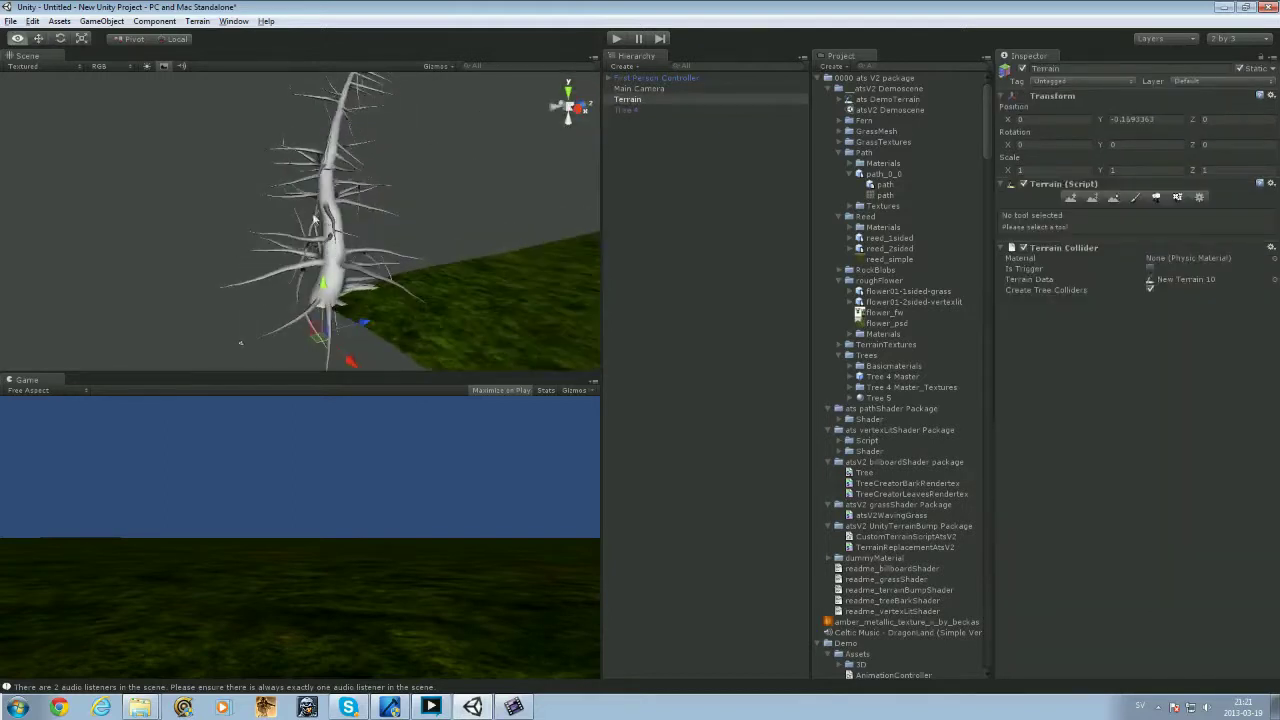
click(315, 218)
- Assign the TreeBark material as the branch material of the trunk's branch group
click(1135, 319)
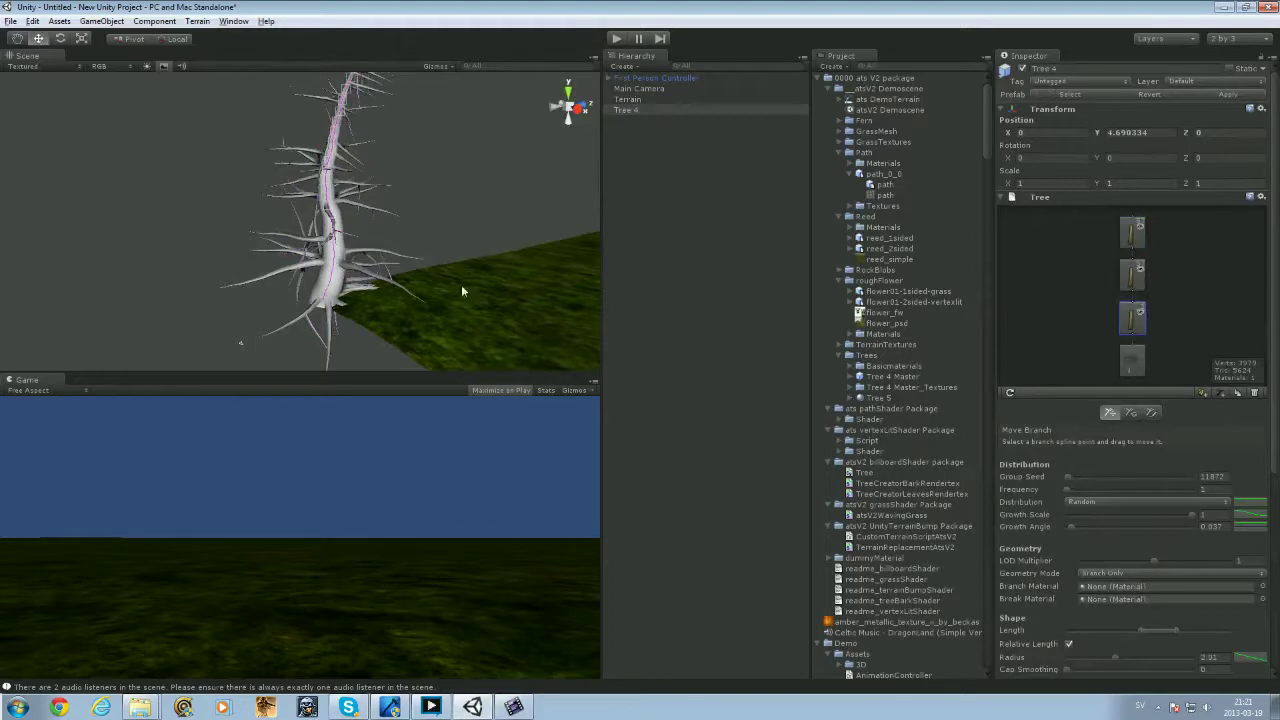
scroll(1148, 591, down, 8)
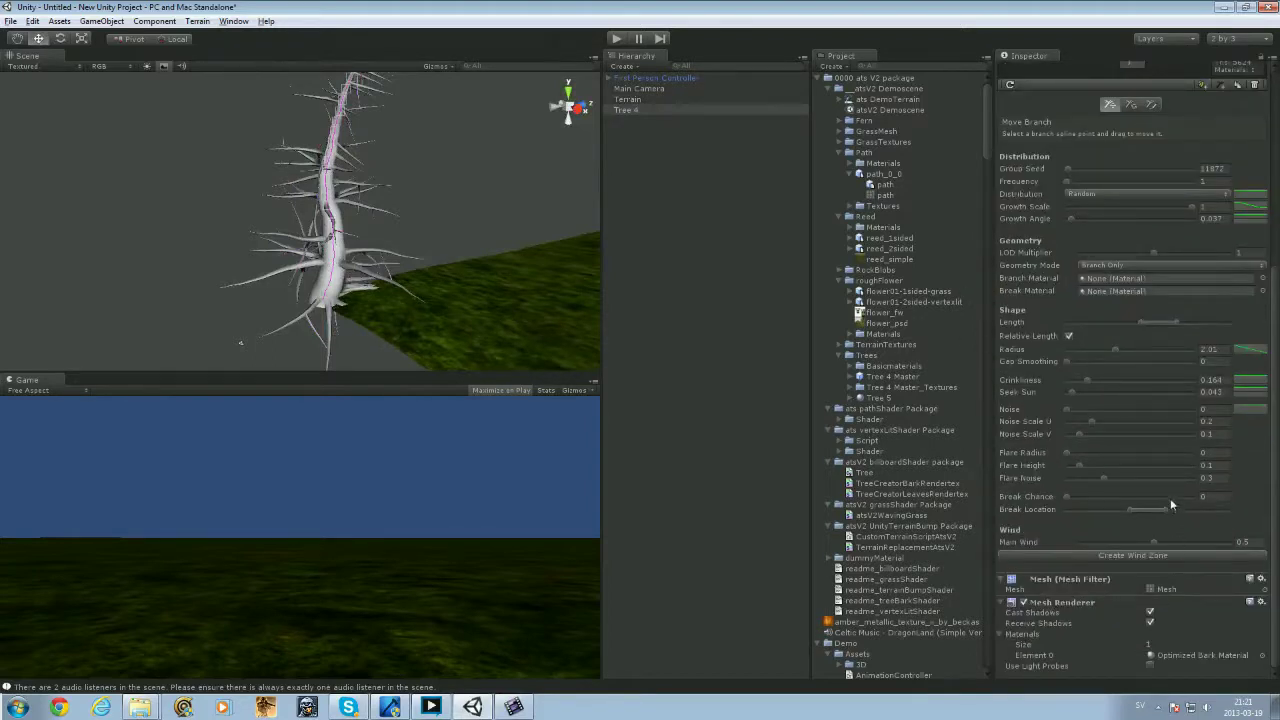
scroll(1172, 505, up, 3)
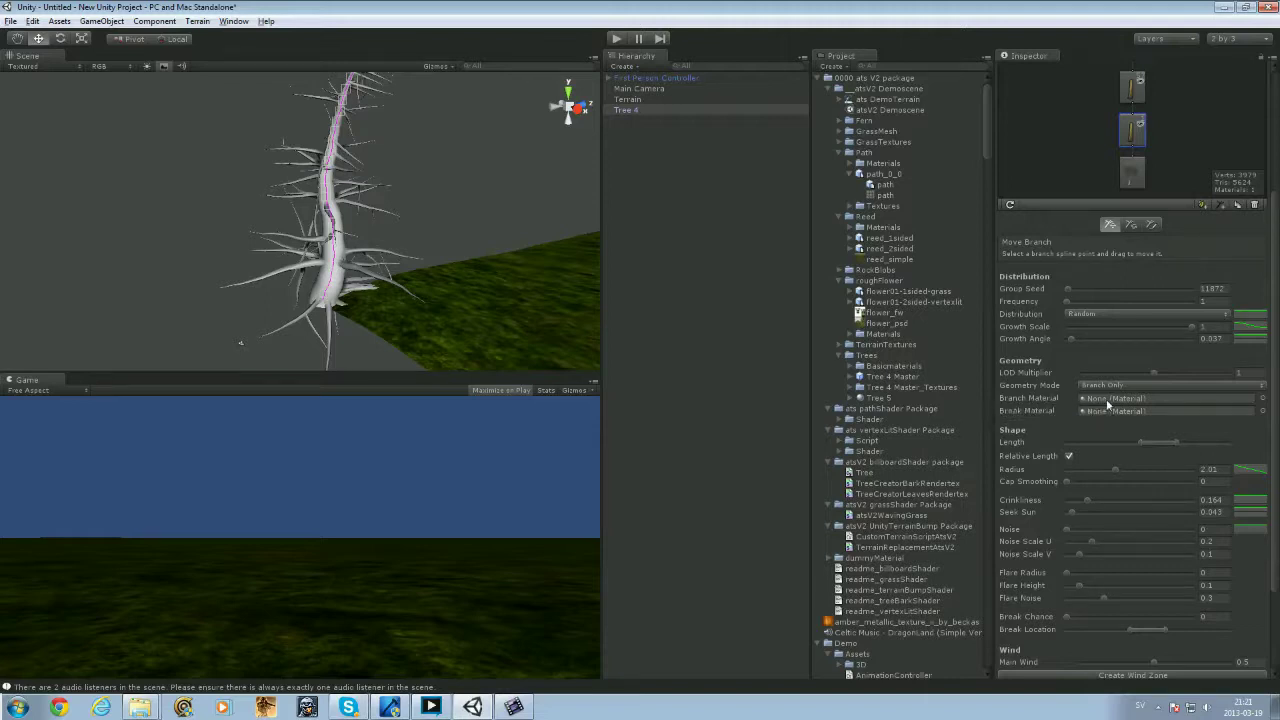
click(1262, 399)
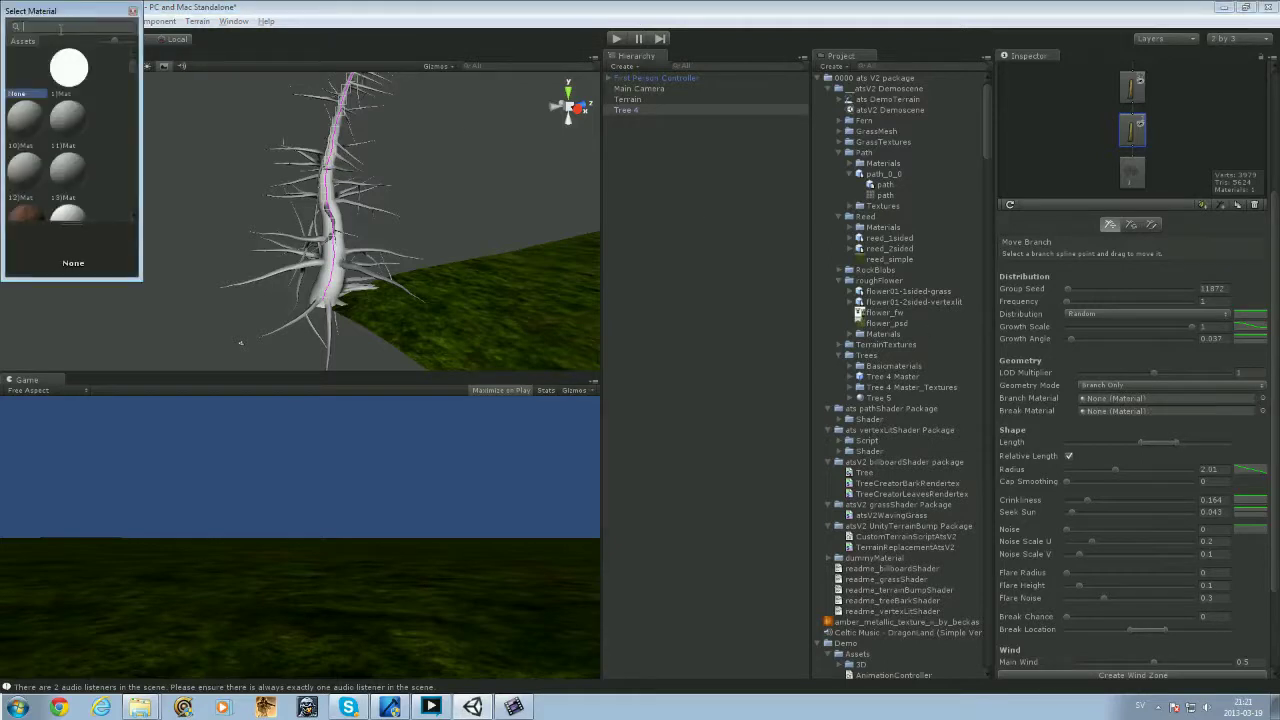
text(a)
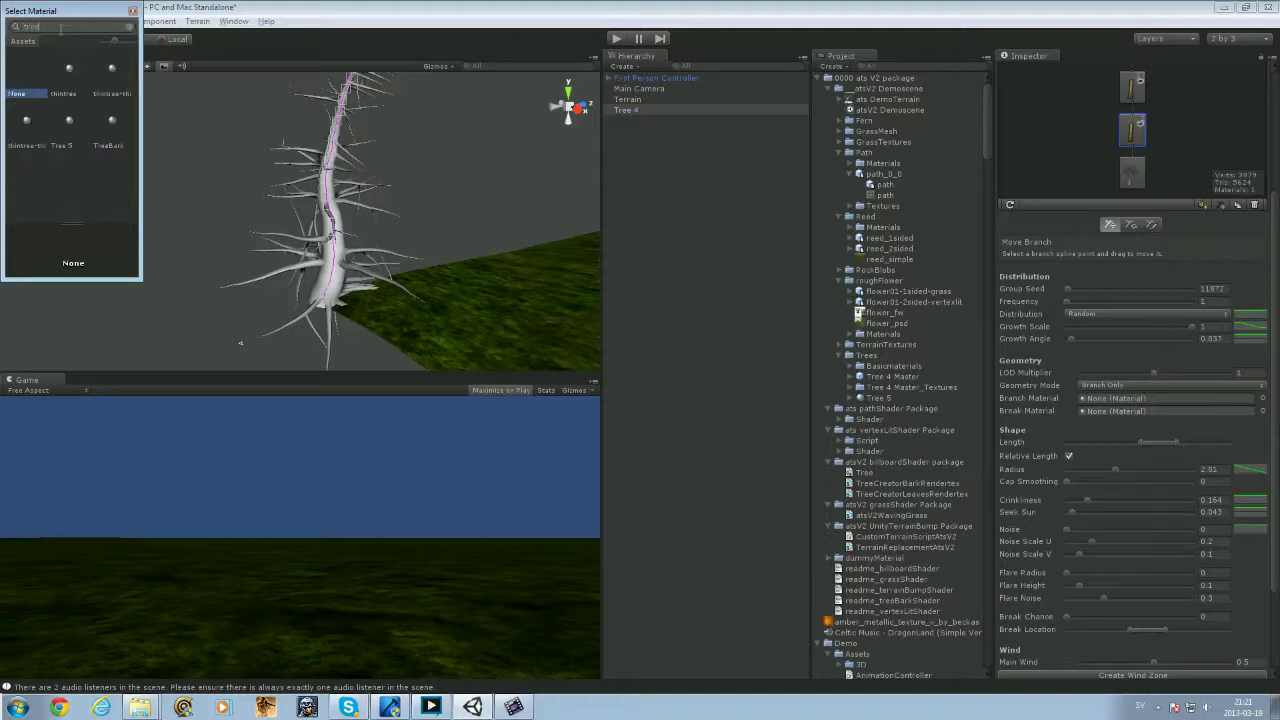
text(ranch)
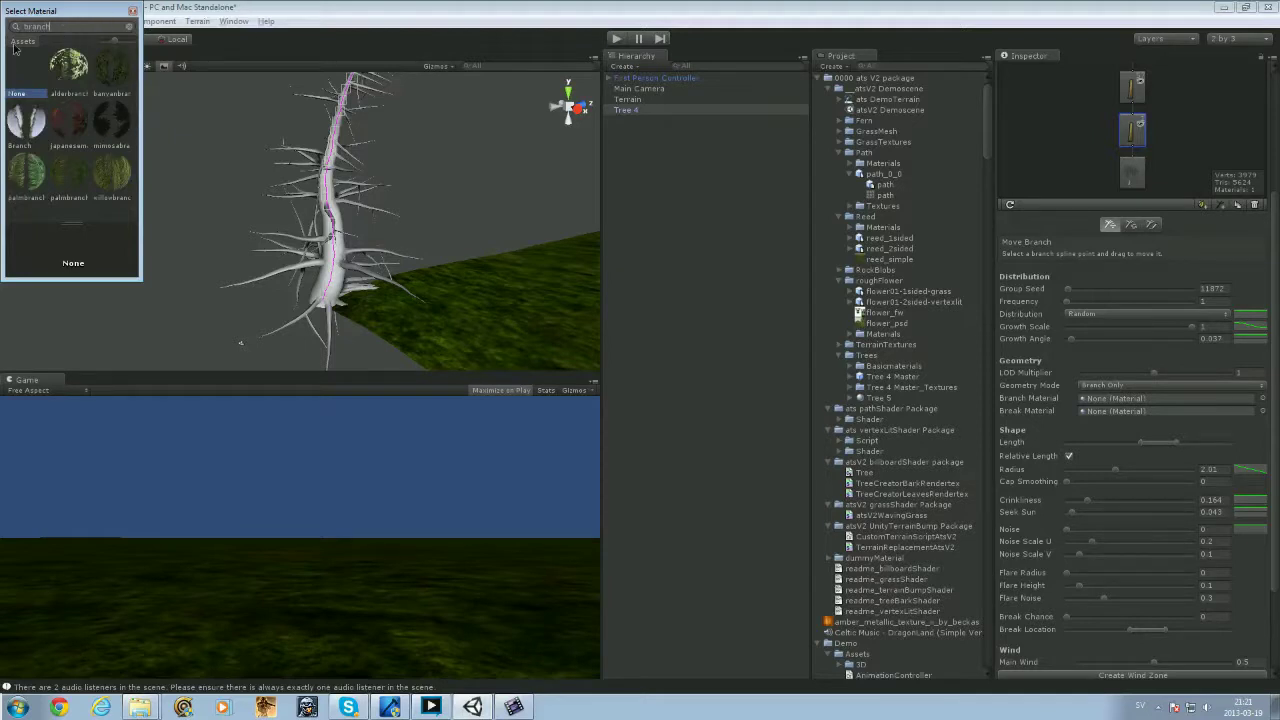
drag(60, 28, 4, 28)
text(tree)
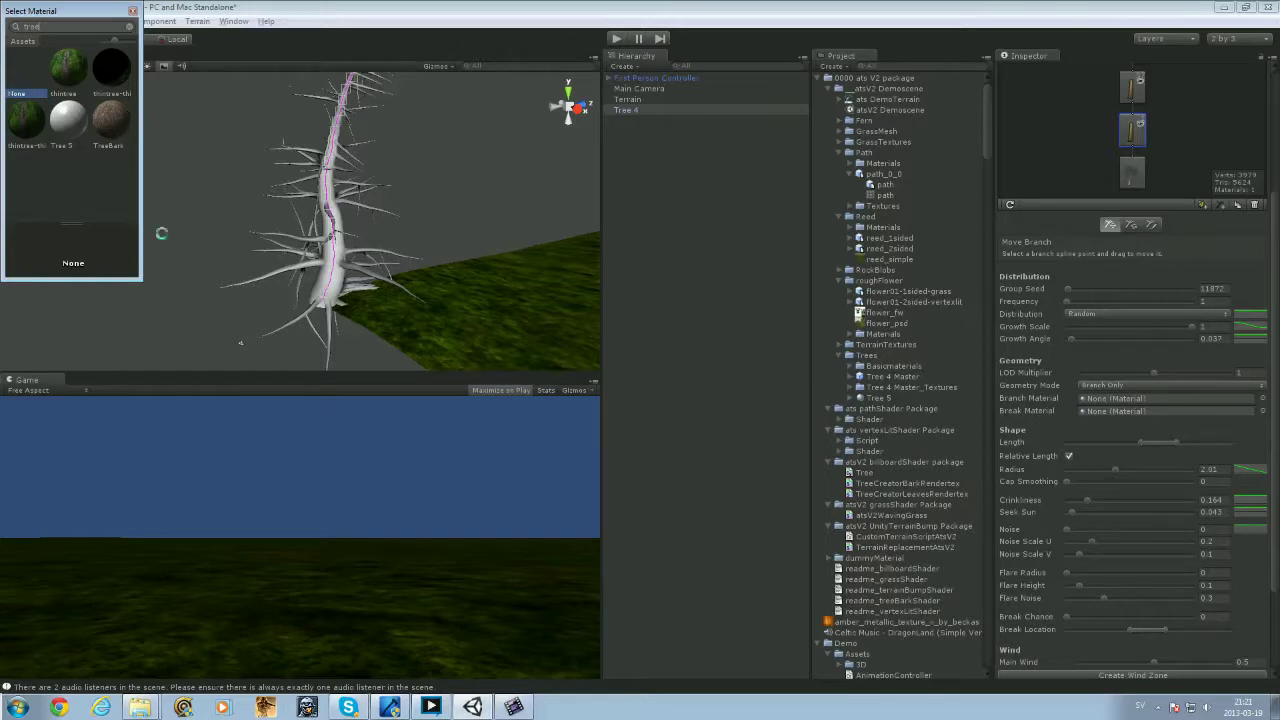
double_click(110, 119)
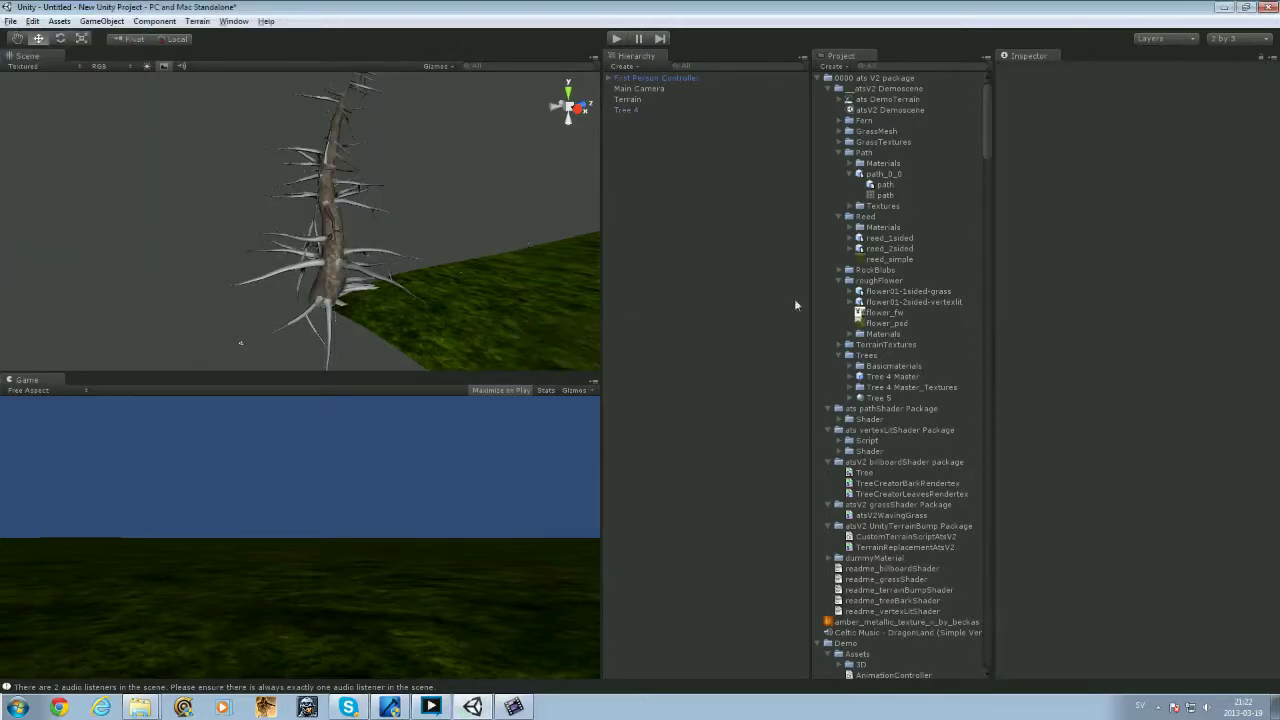
scroll(931, 448, down, 9)
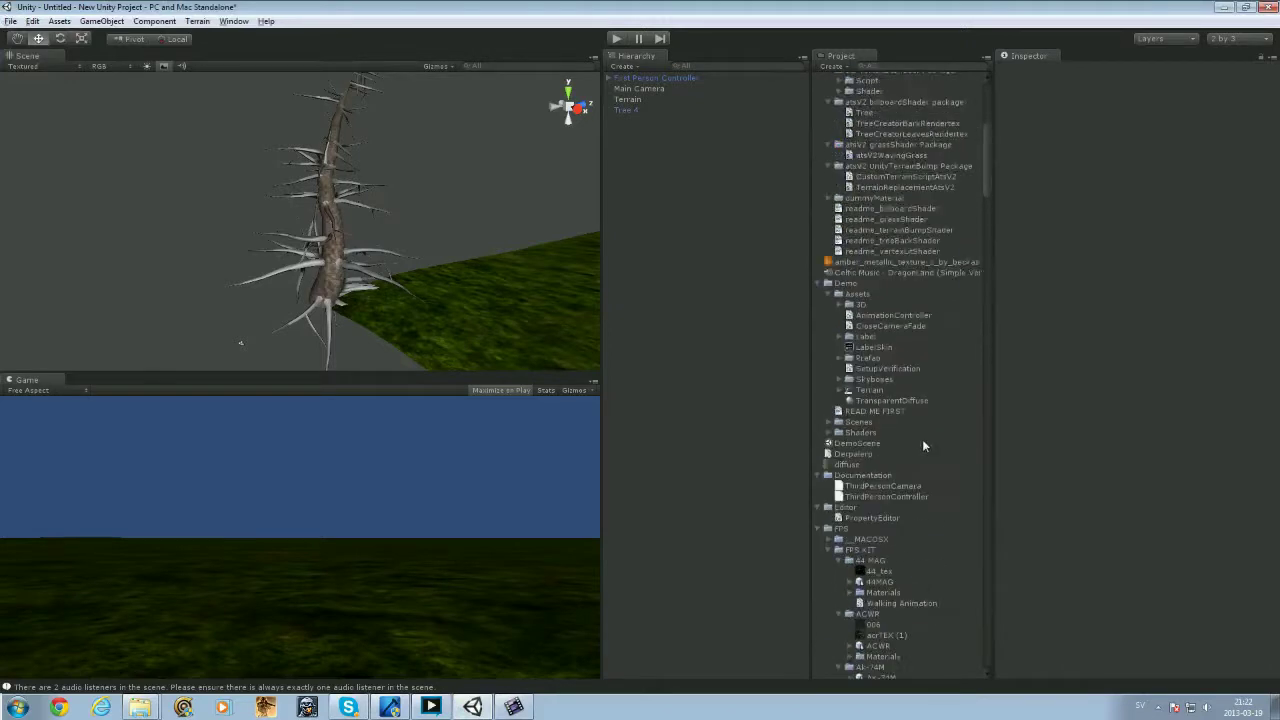
scroll(922, 445, up, 6)
click(630, 110)
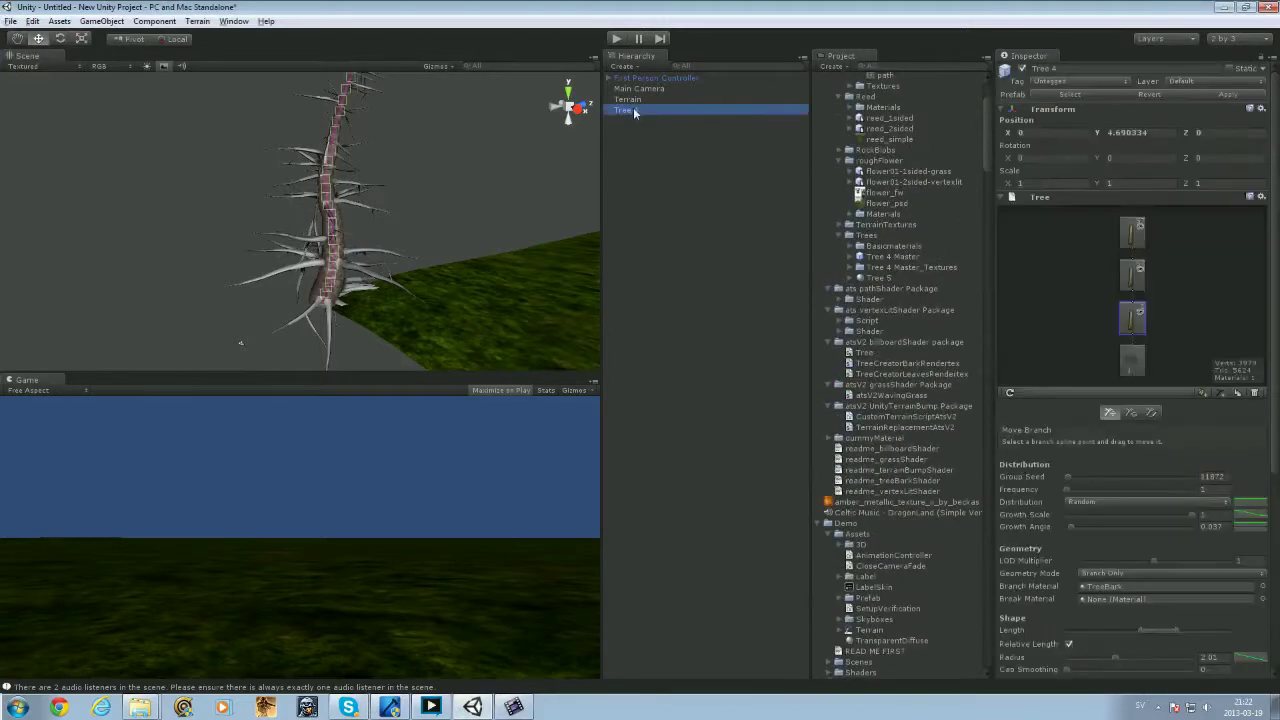
click(425, 250)
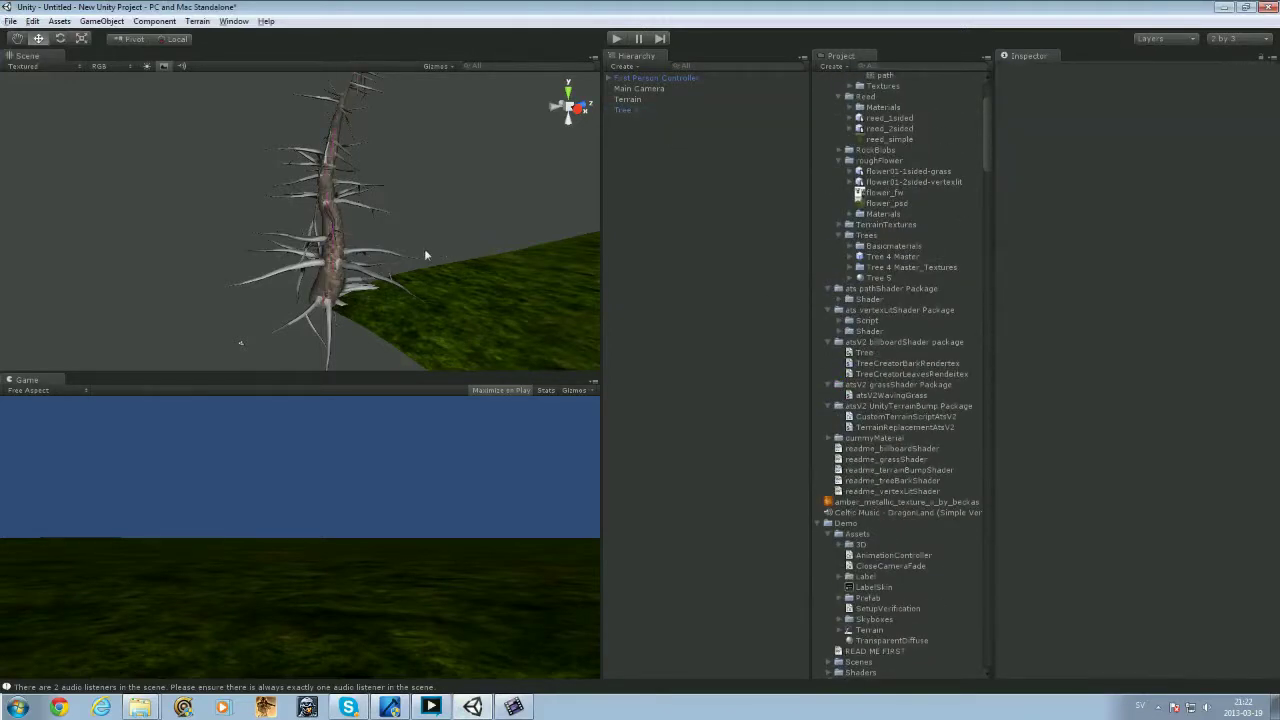
- Assign the TreeBark material as the branch material of the side-branch group growing from the trunk
click(322, 278)
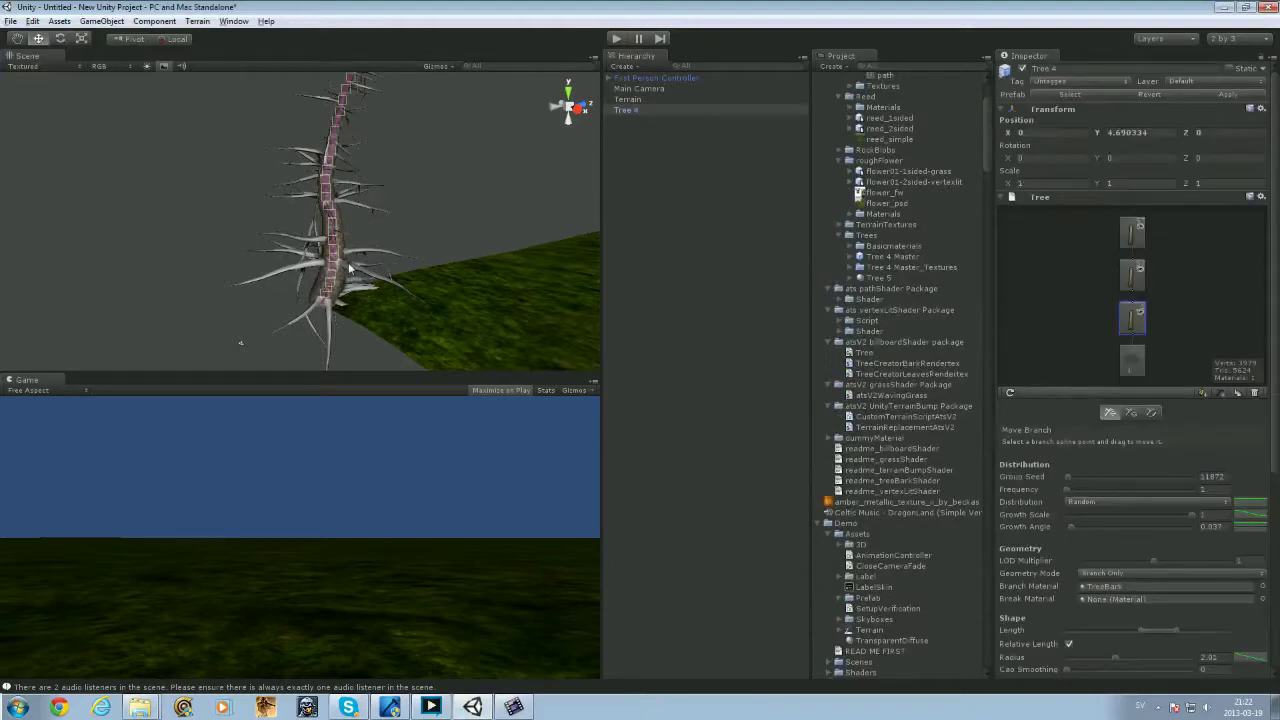
click(1126, 278)
scroll(1140, 420, down, 5)
scroll(1160, 460, up, 2)
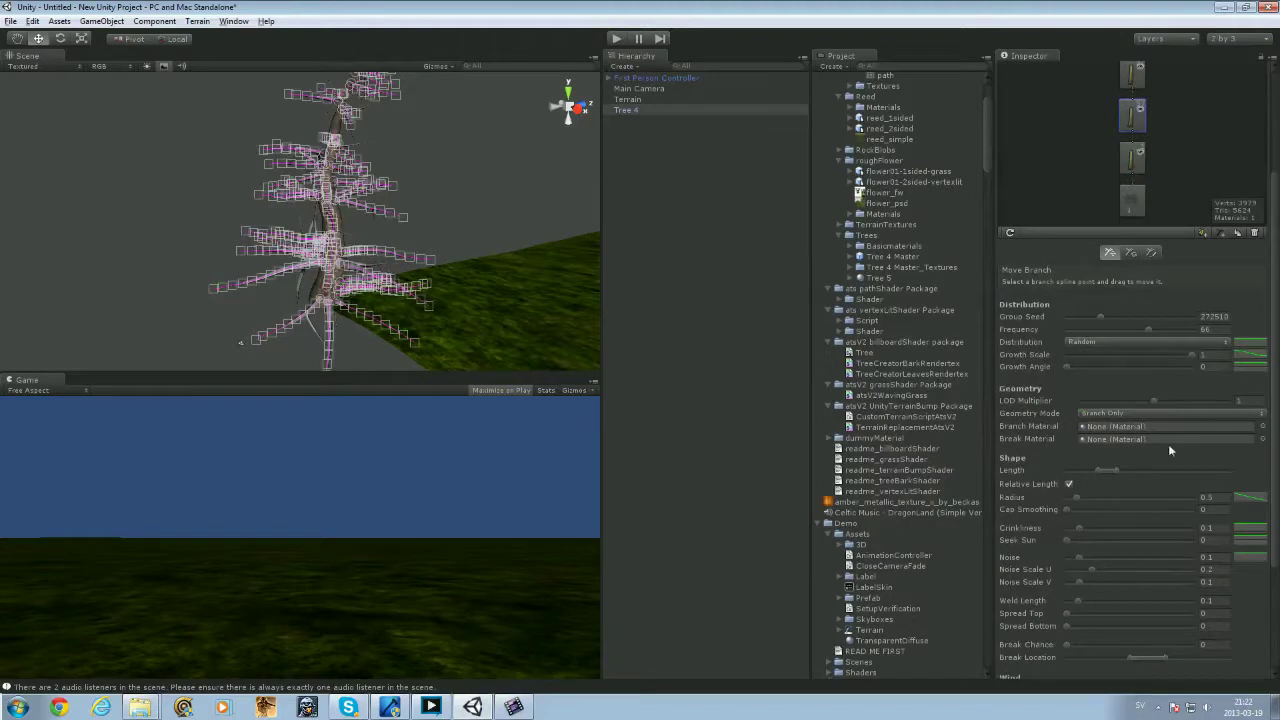
click(1263, 437)
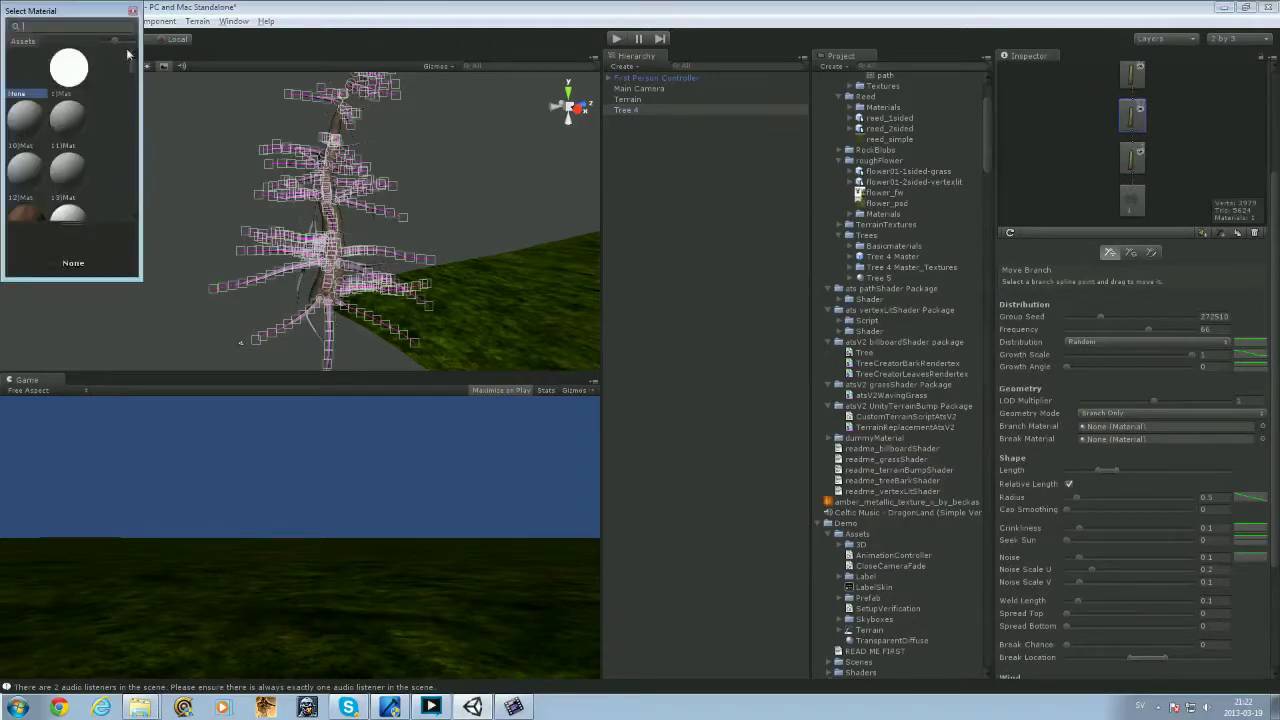
text(tree)
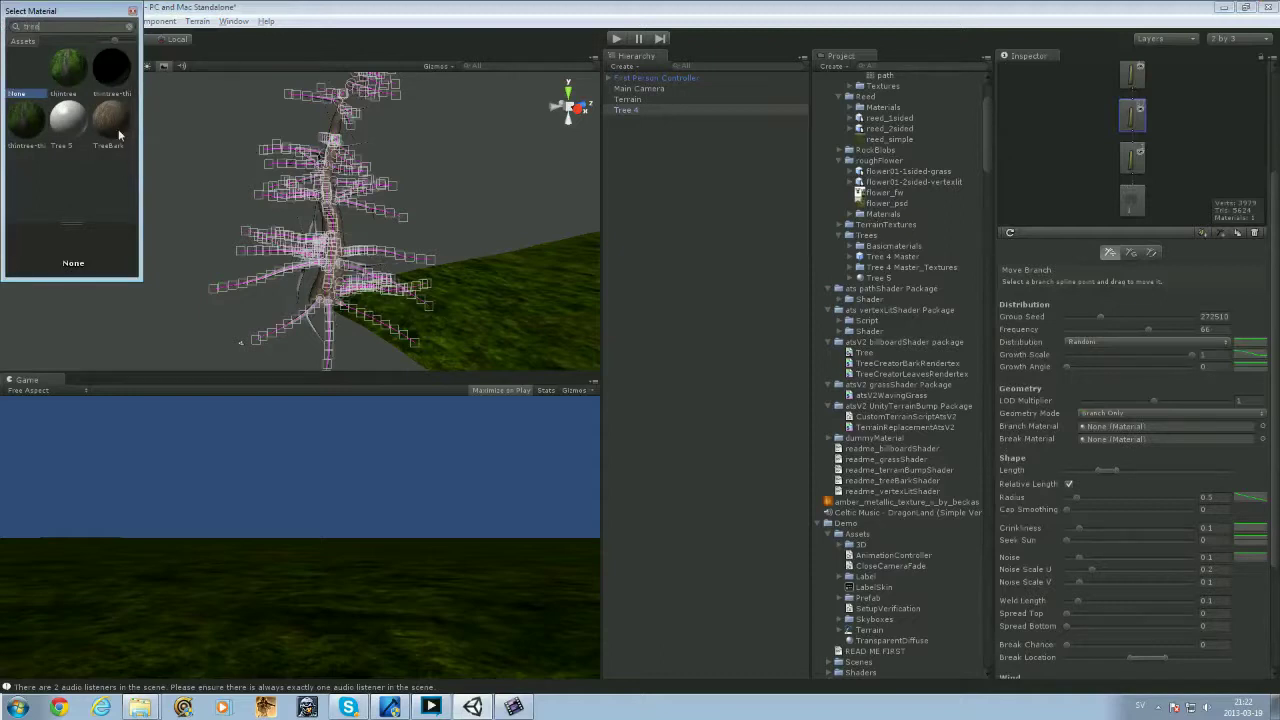
double_click(118, 129)
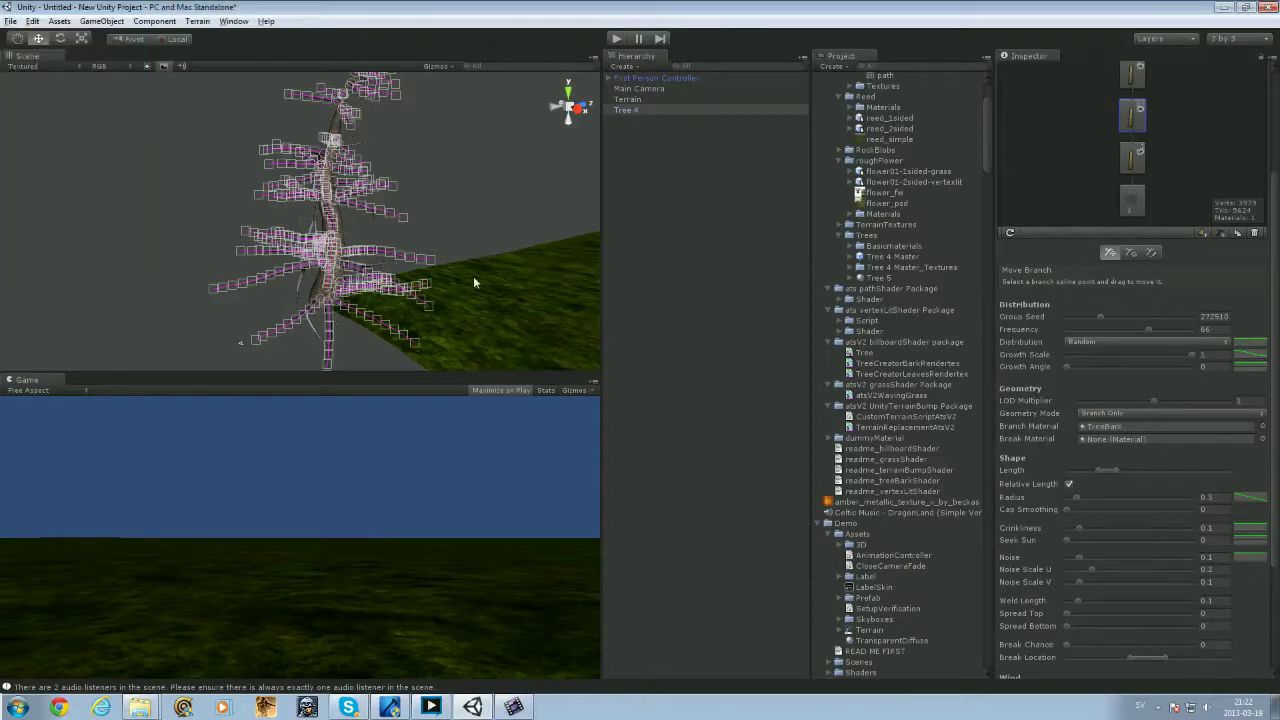
click(510, 232)
- Assign the TreeBark material as the branch material of the tree's second-level branch group
click(348, 280)
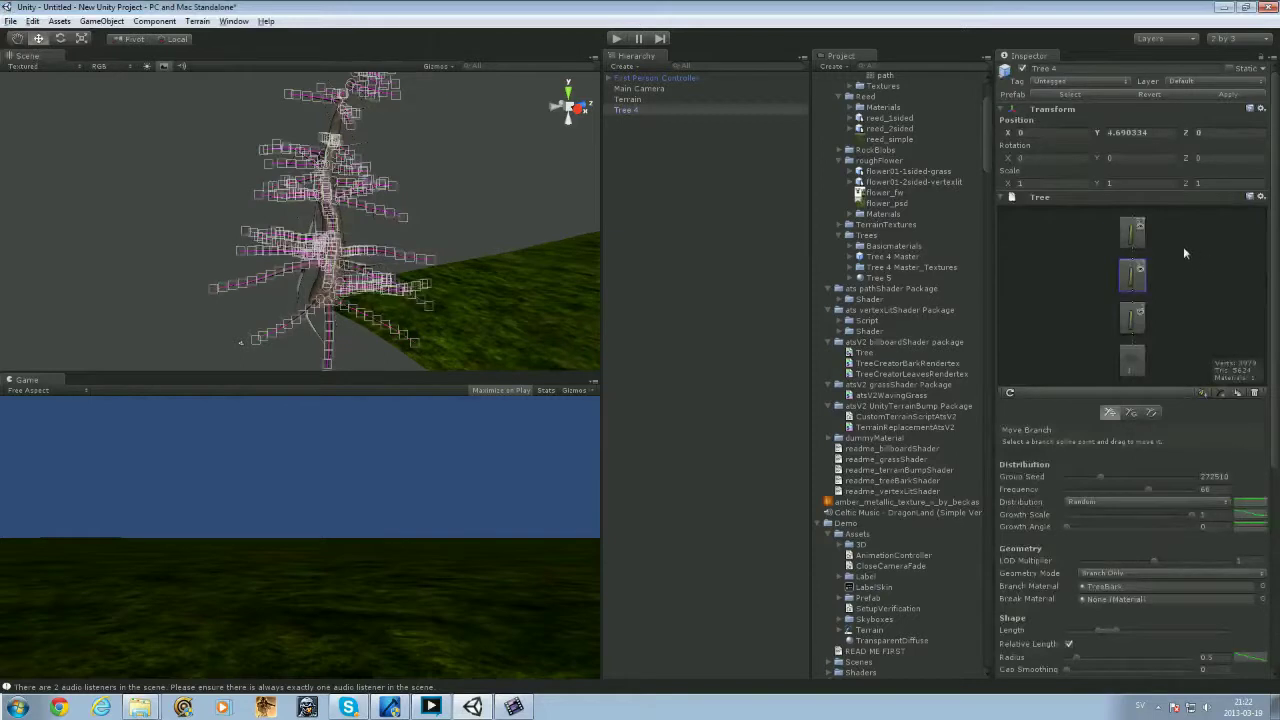
click(1140, 234)
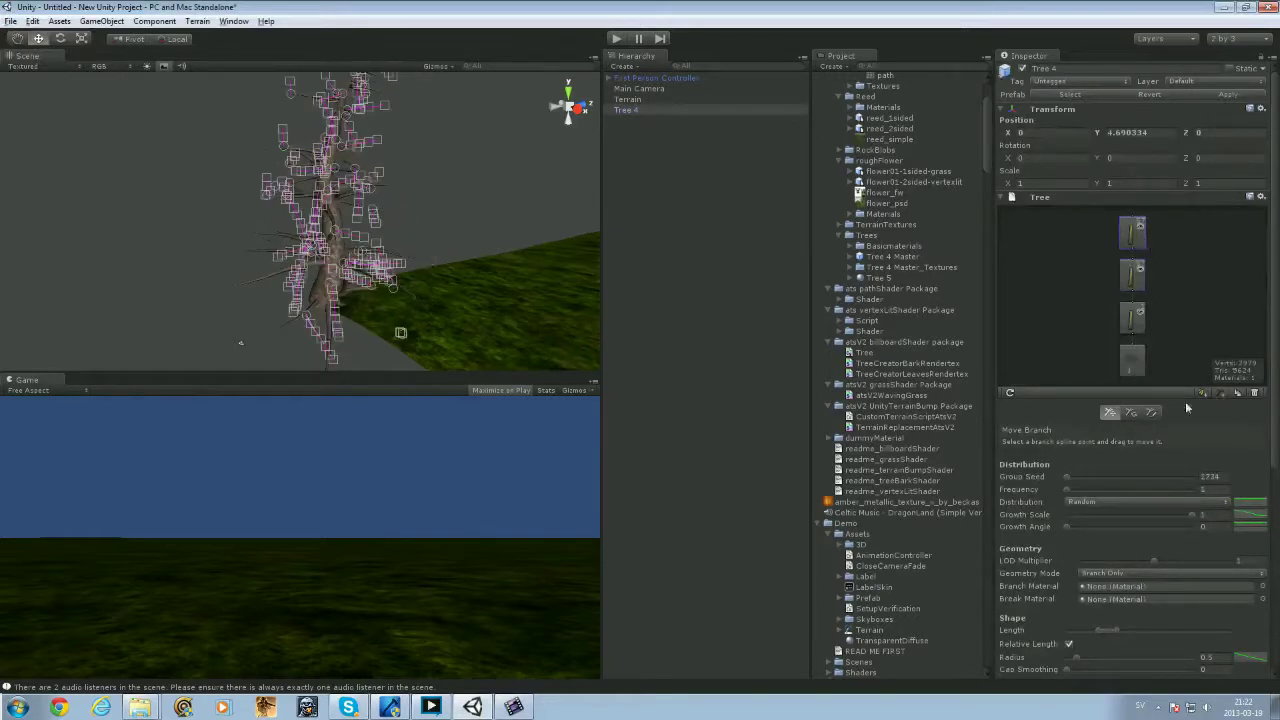
click(1263, 587)
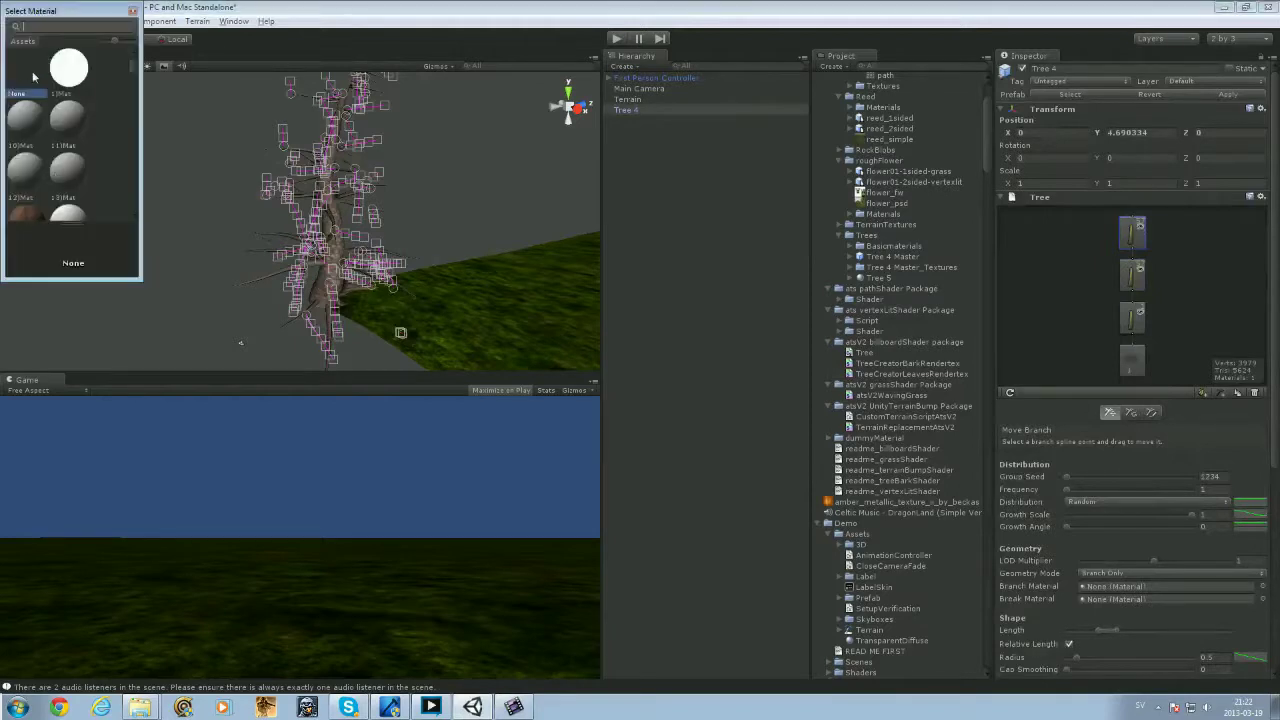
text(tree)
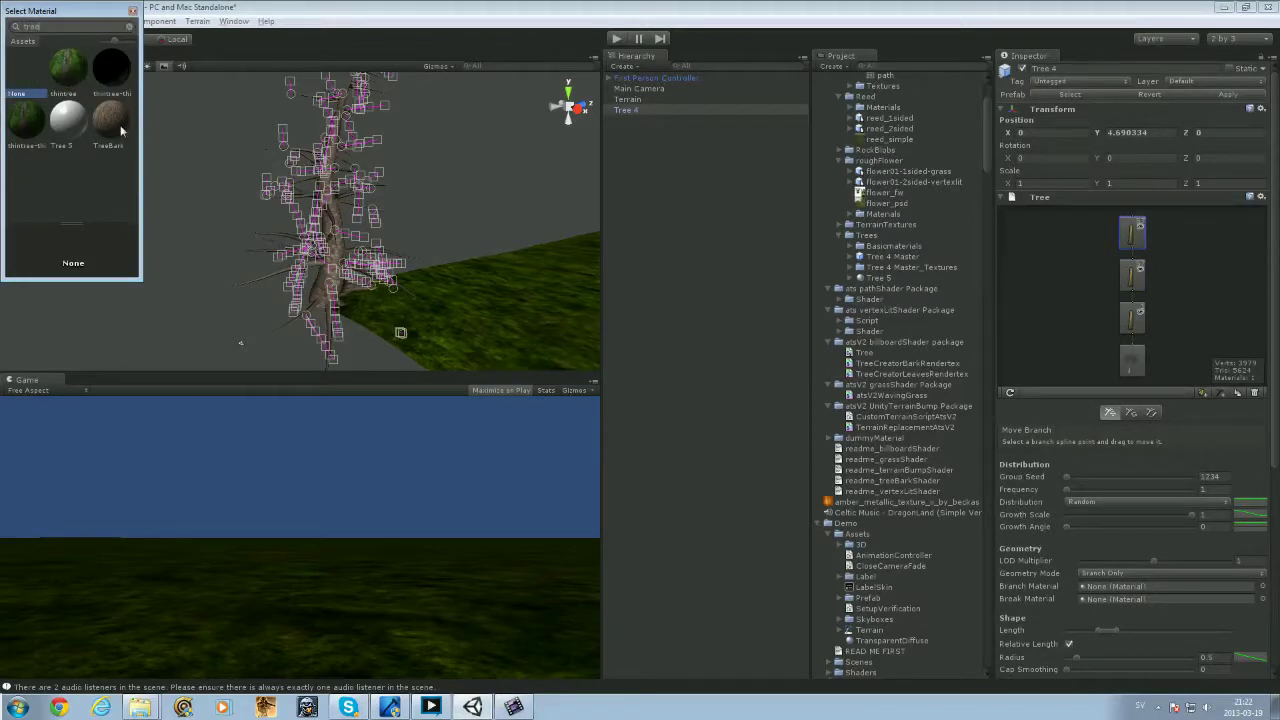
click(108, 119)
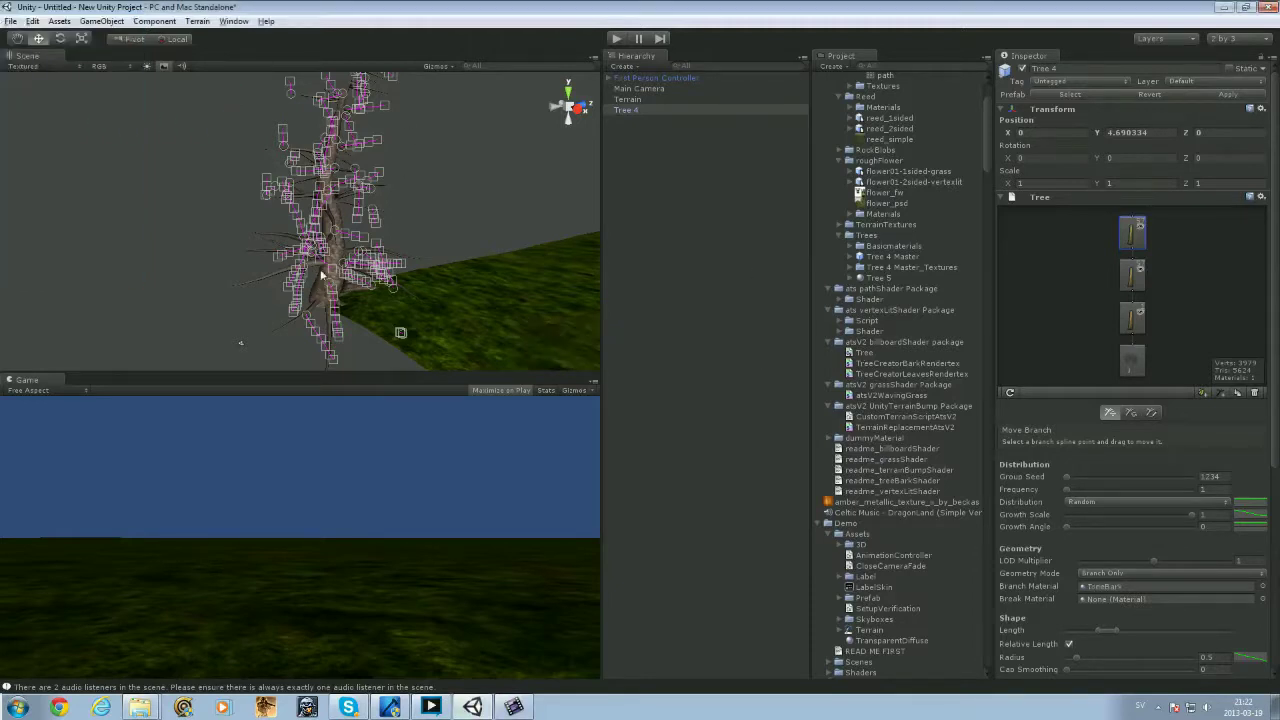
click(500, 342)
- Add a leaf group to the second-level branches and another leaf group to the side branches
mouse_move(416, 315)
alt+mouse_down()
mouse_move(194, 301)
mouse_move(405, 195)
mouse_move(570, 242)
mouse_move(417, 325)
alt+mouse_up()
click(417, 325)
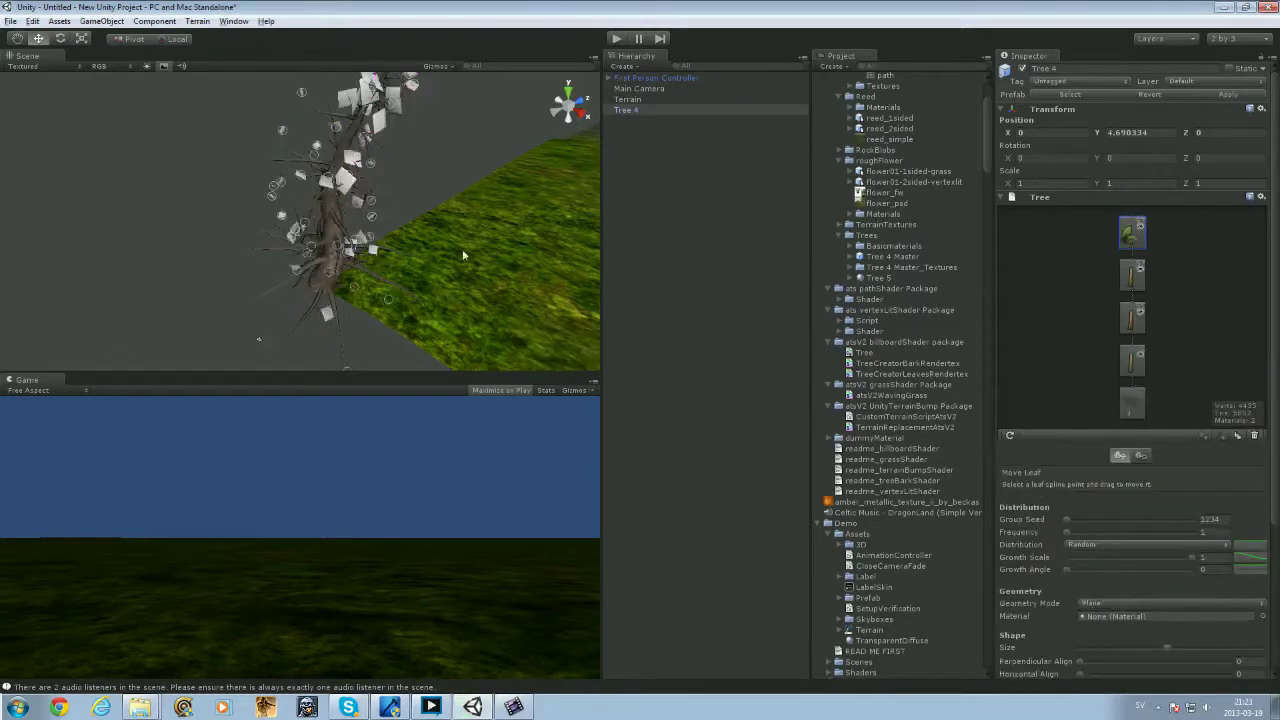
click(1132, 320)
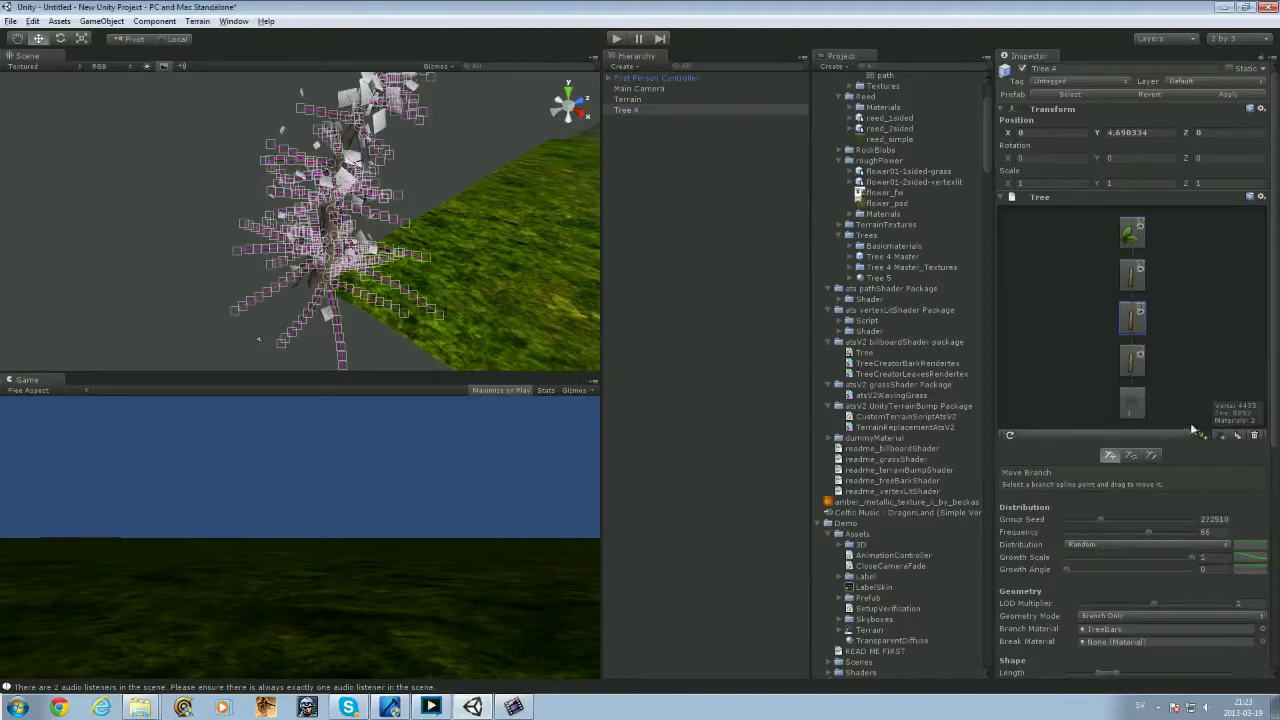
click(1126, 285)
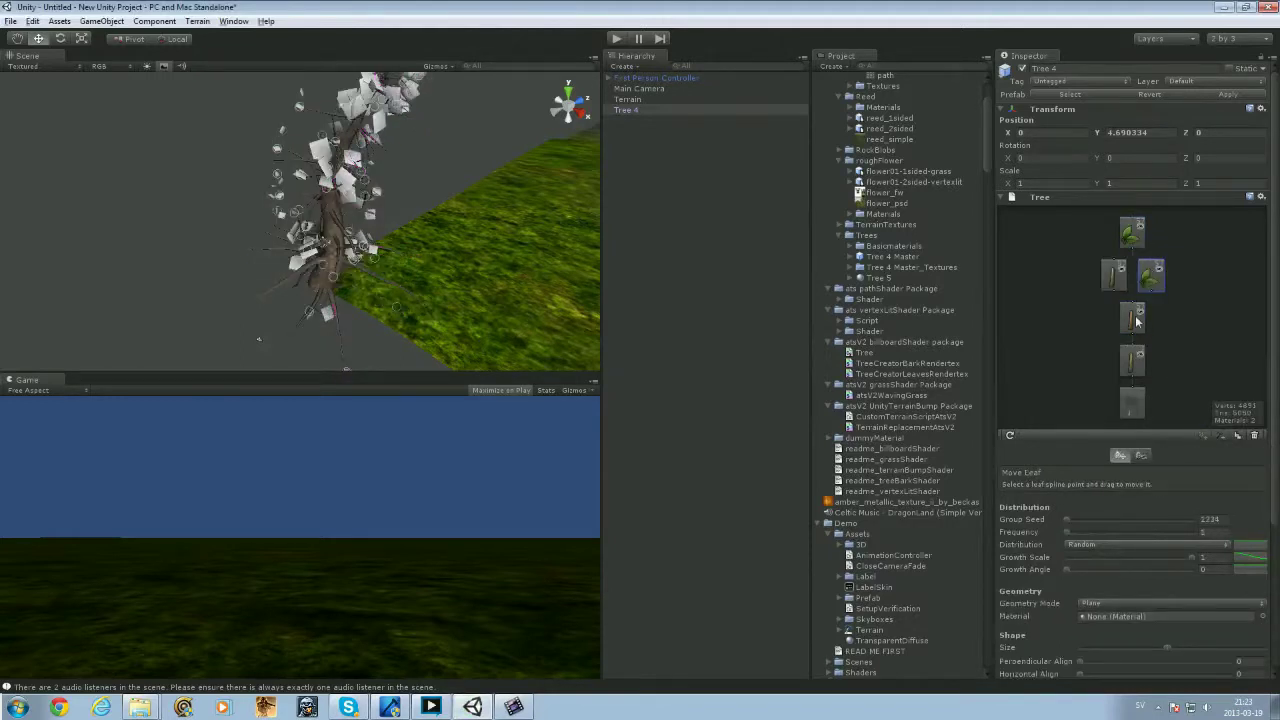
- Set the group seed of the side branches' leaf group to 17191
click(1118, 280)
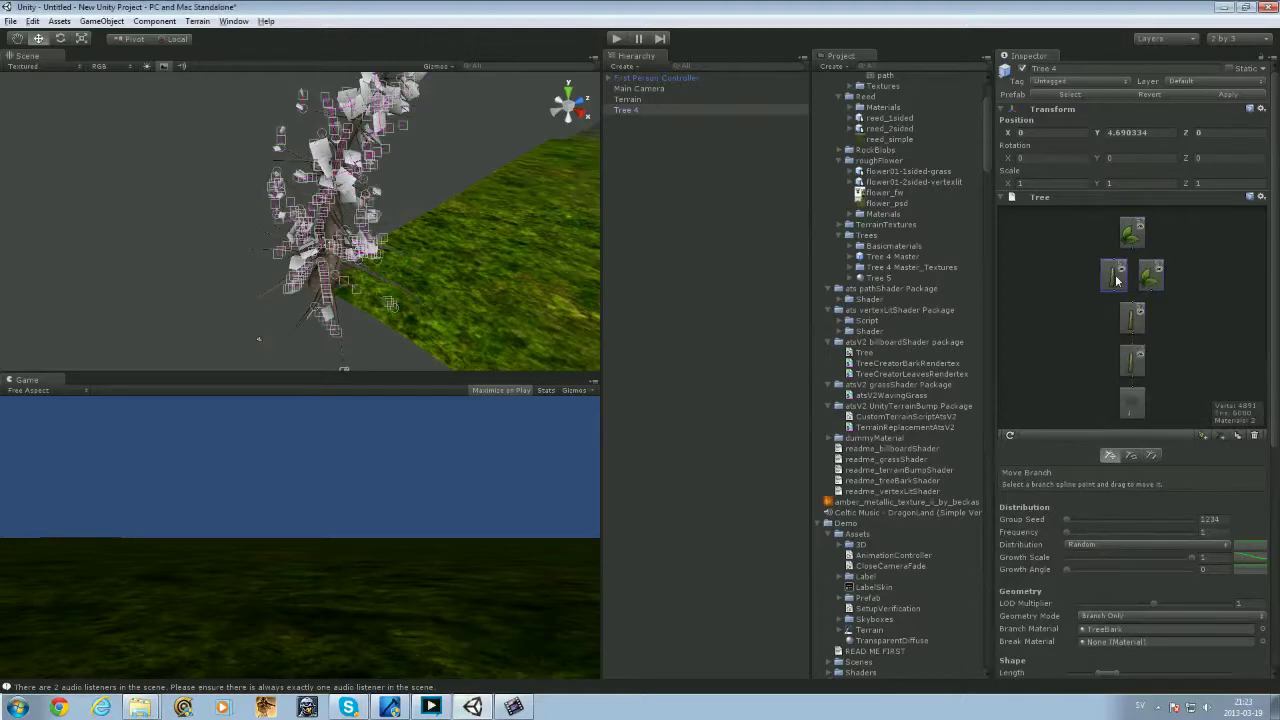
click(519, 236)
click(320, 250)
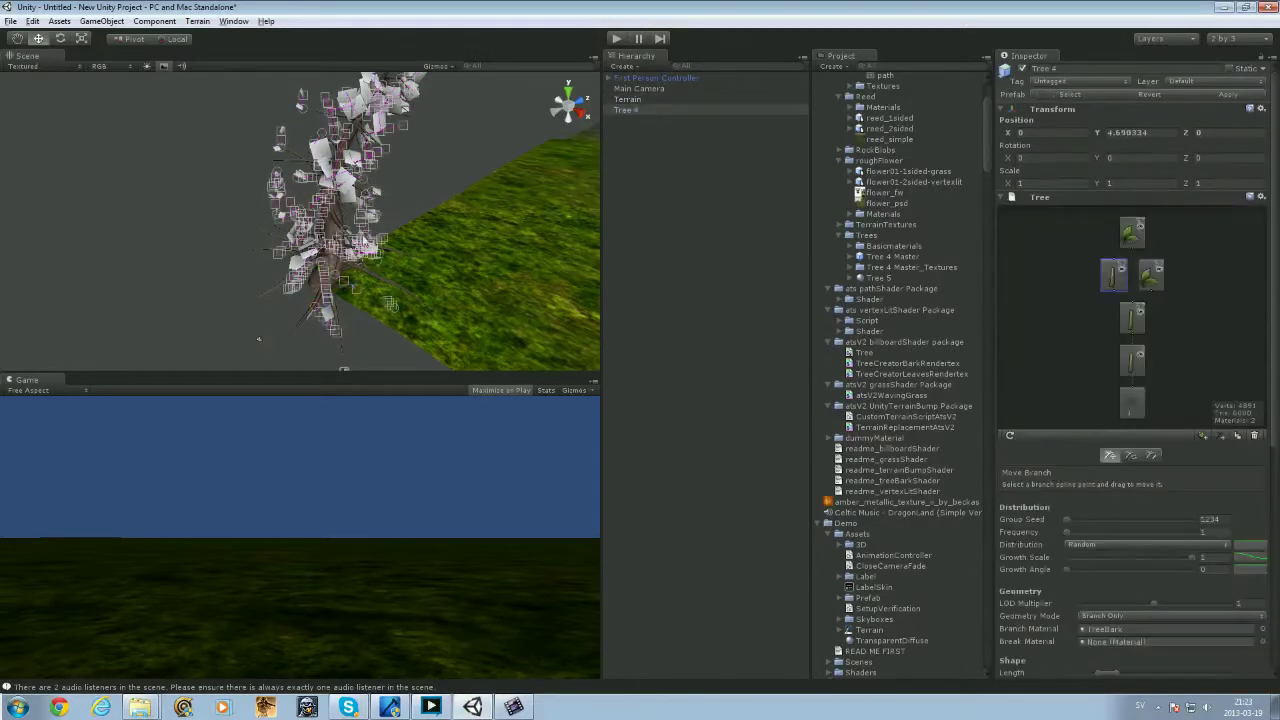
click(1152, 280)
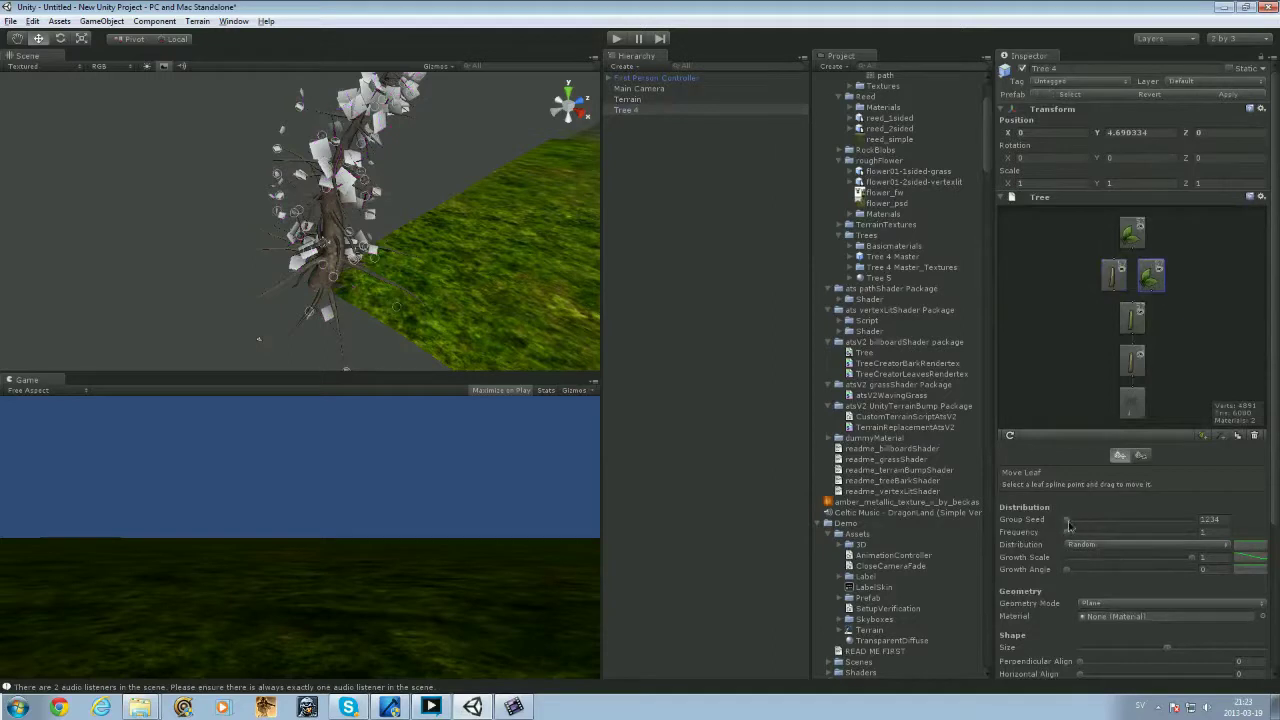
drag(1068, 526, 1069, 526)
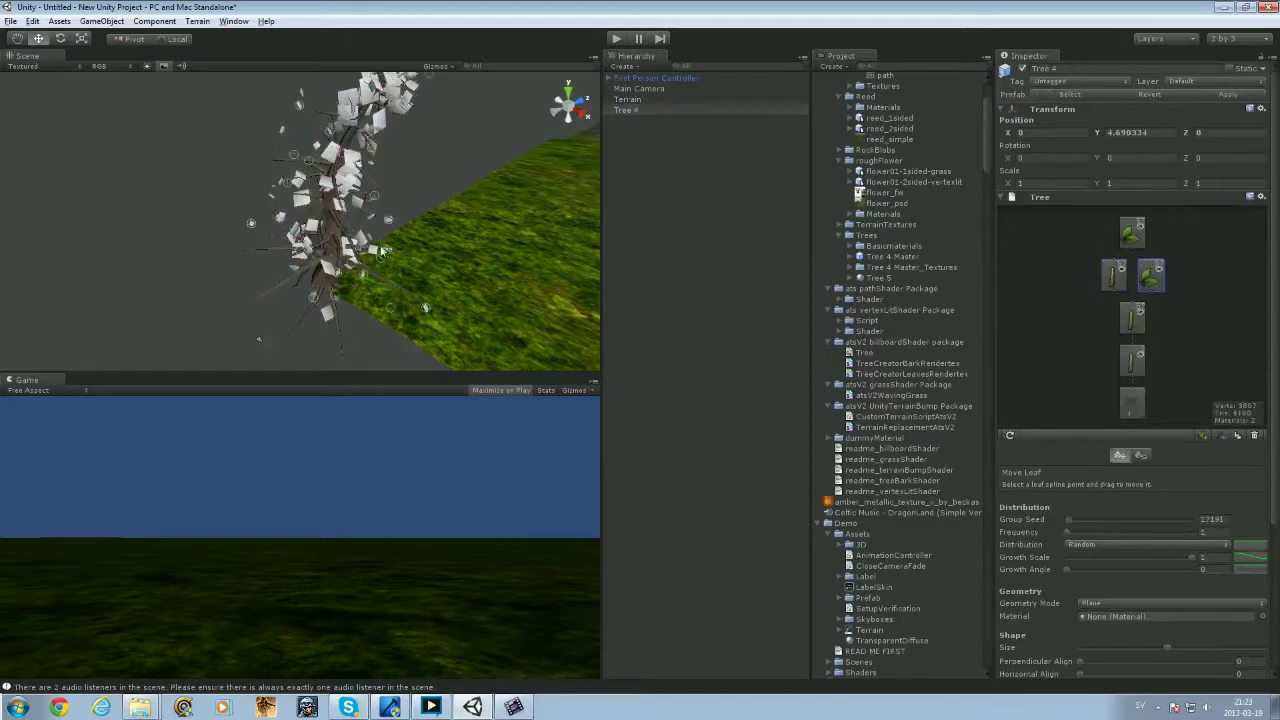
scroll(1143, 516, down, 3)
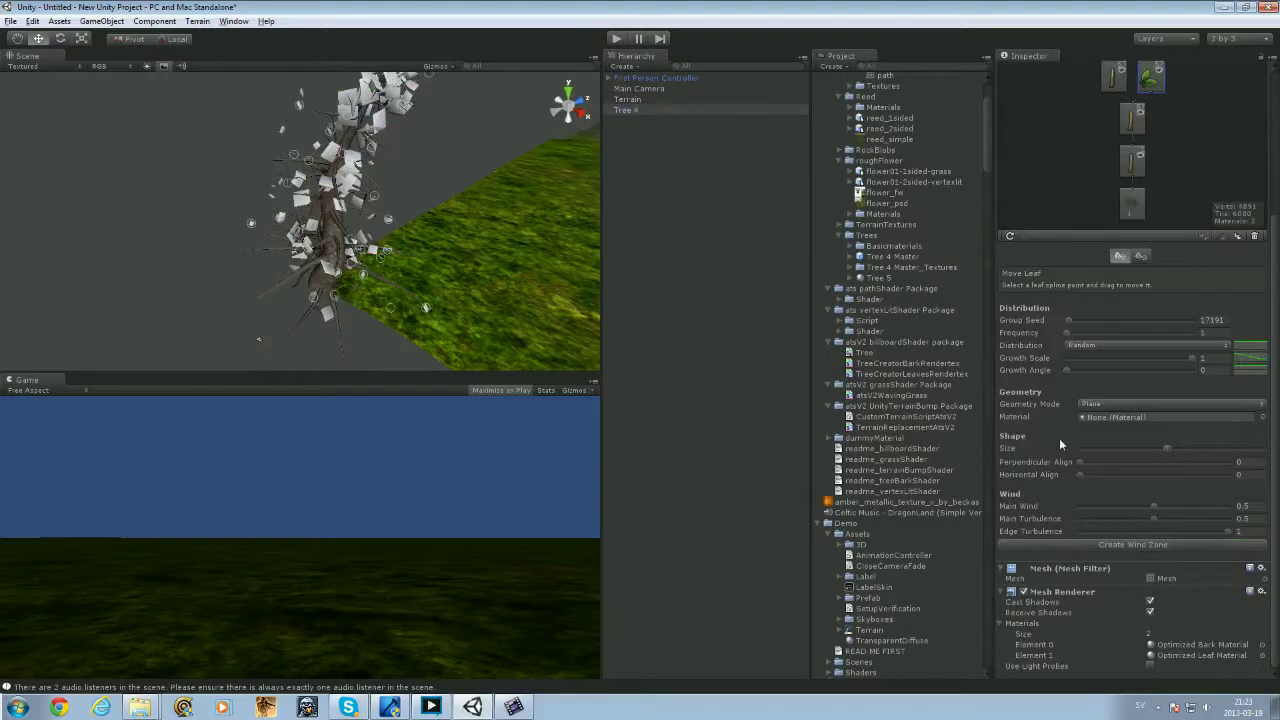
scroll(1080, 446, up, 3)
- Move a leaf of the side branches' leaf group by hand in the scene
alt+drag(576, 316, 620, 267)
drag(289, 190, 196, 117)
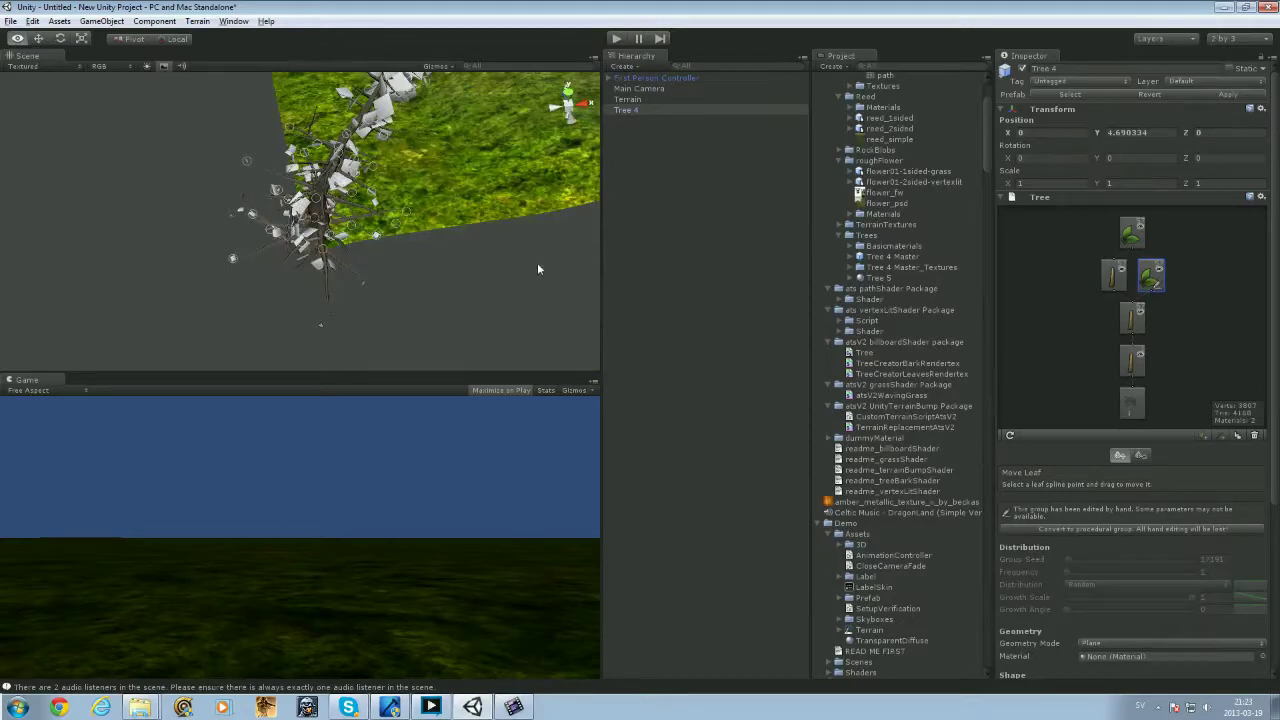
alt+drag(594, 278, 386, 266)
alt+drag(251, 341, 245, 340)
- Assign the willowbranches material to the side branches' leaf group and apply the Nature/Tree Creator Leaves Fast shader to it
scroll(1178, 497, down, 3)
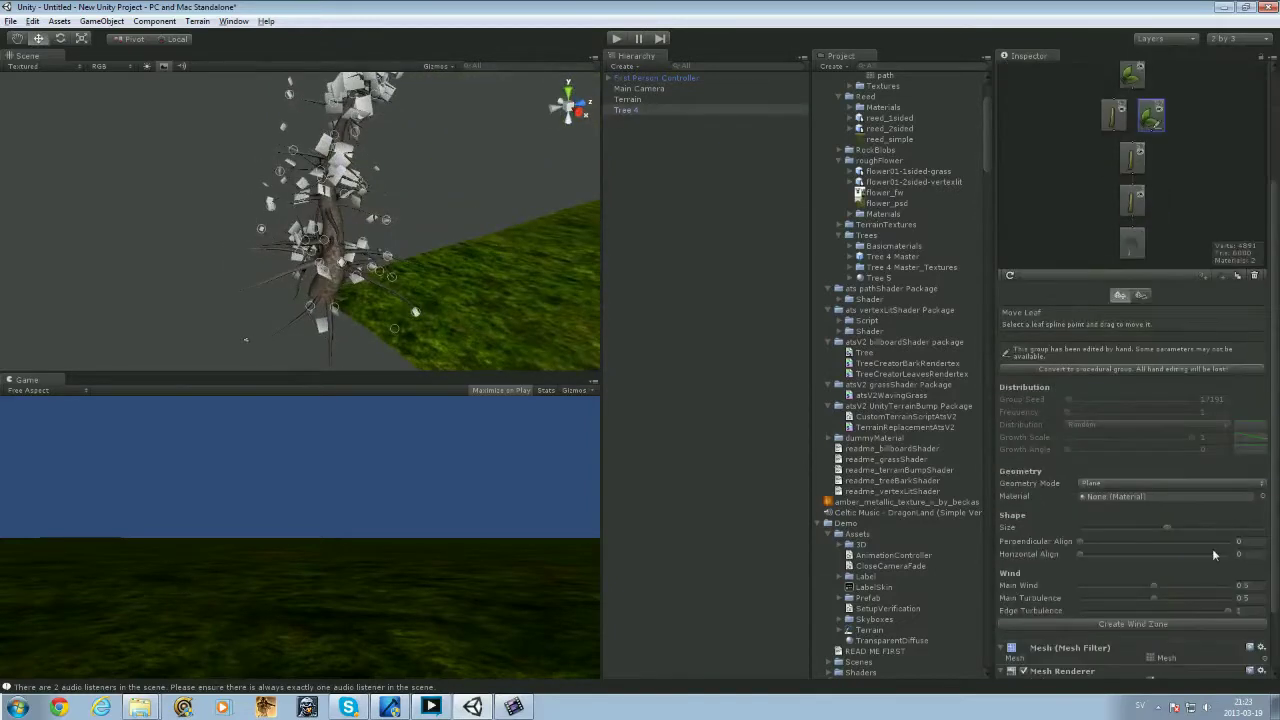
scroll(1204, 600, down, 2)
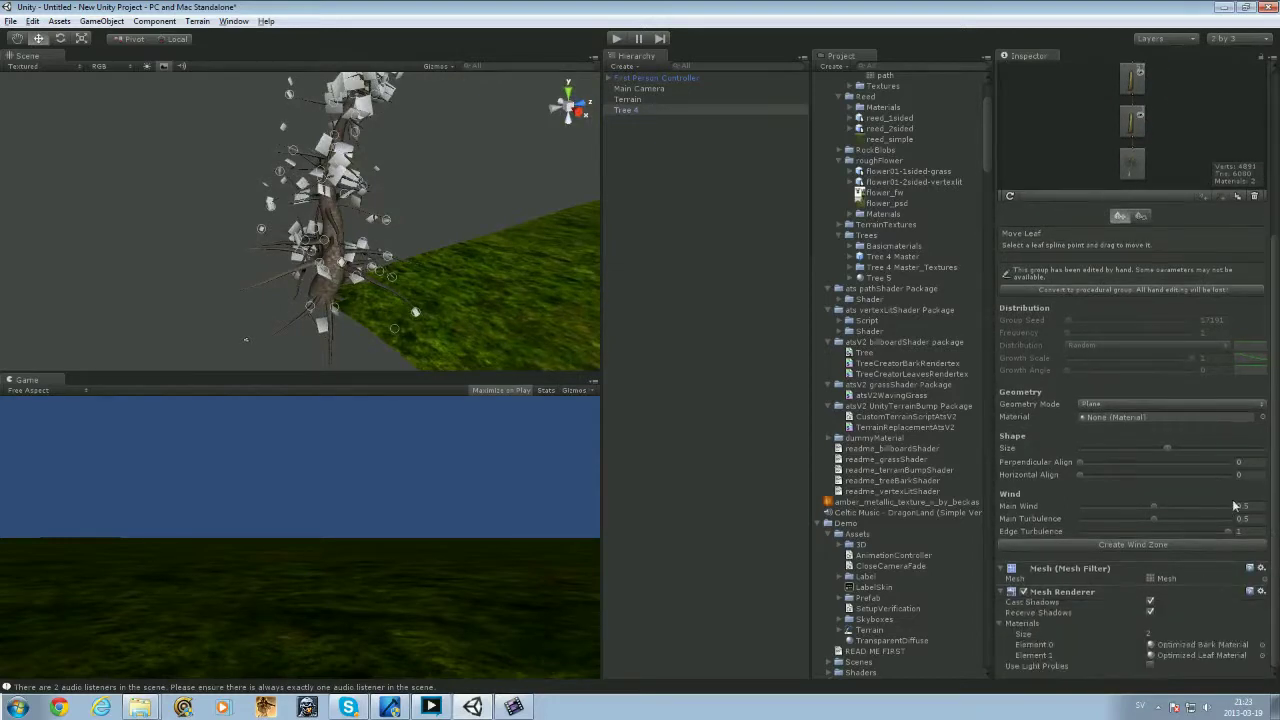
click(1262, 417)
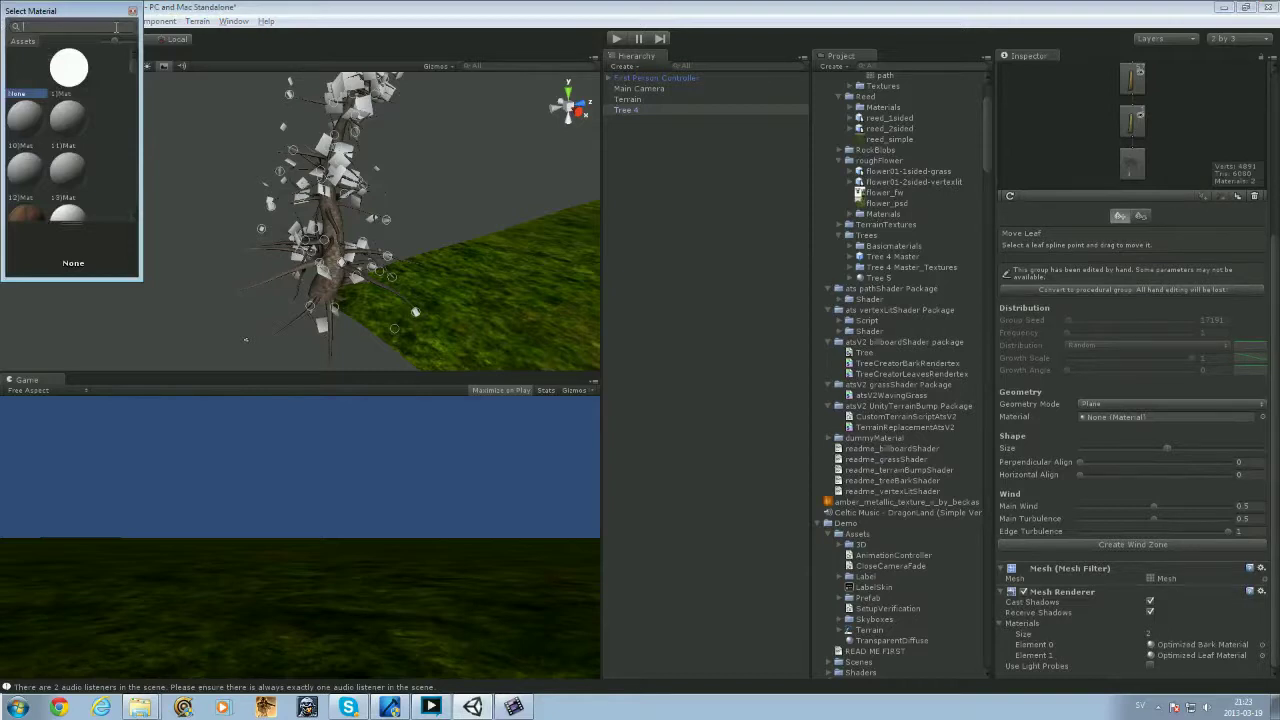
text(branch)
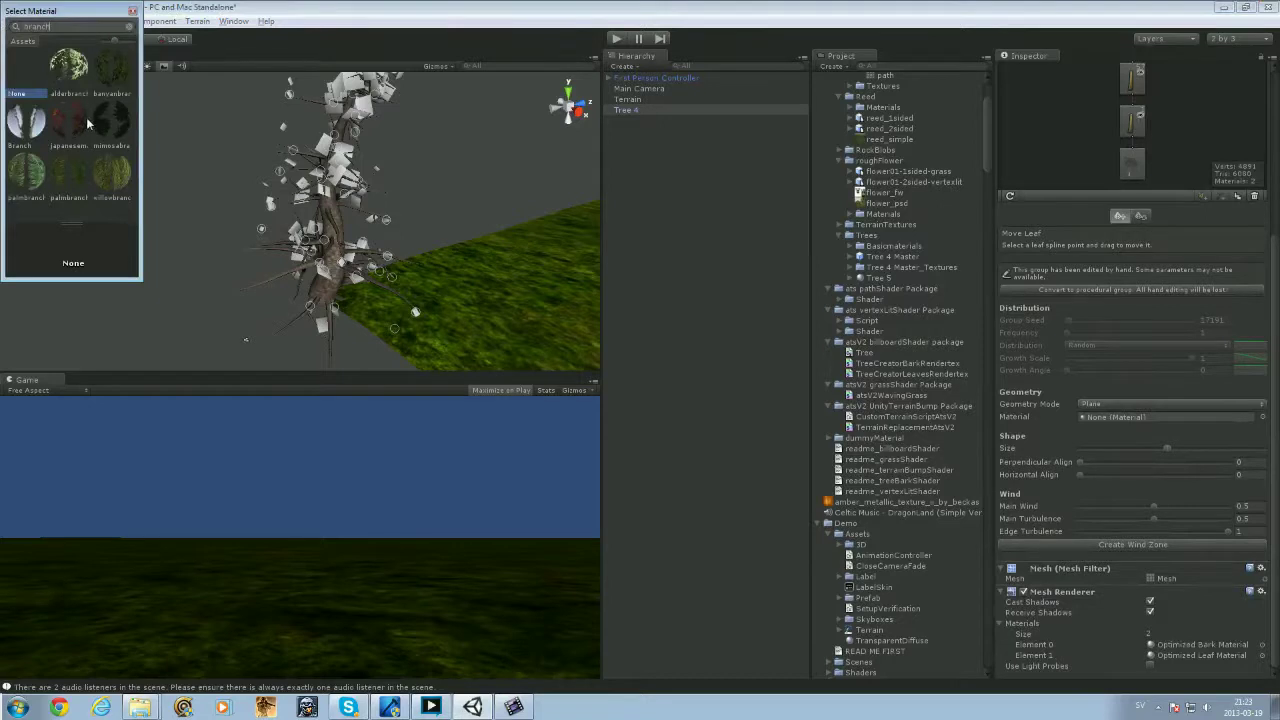
double_click(110, 173)
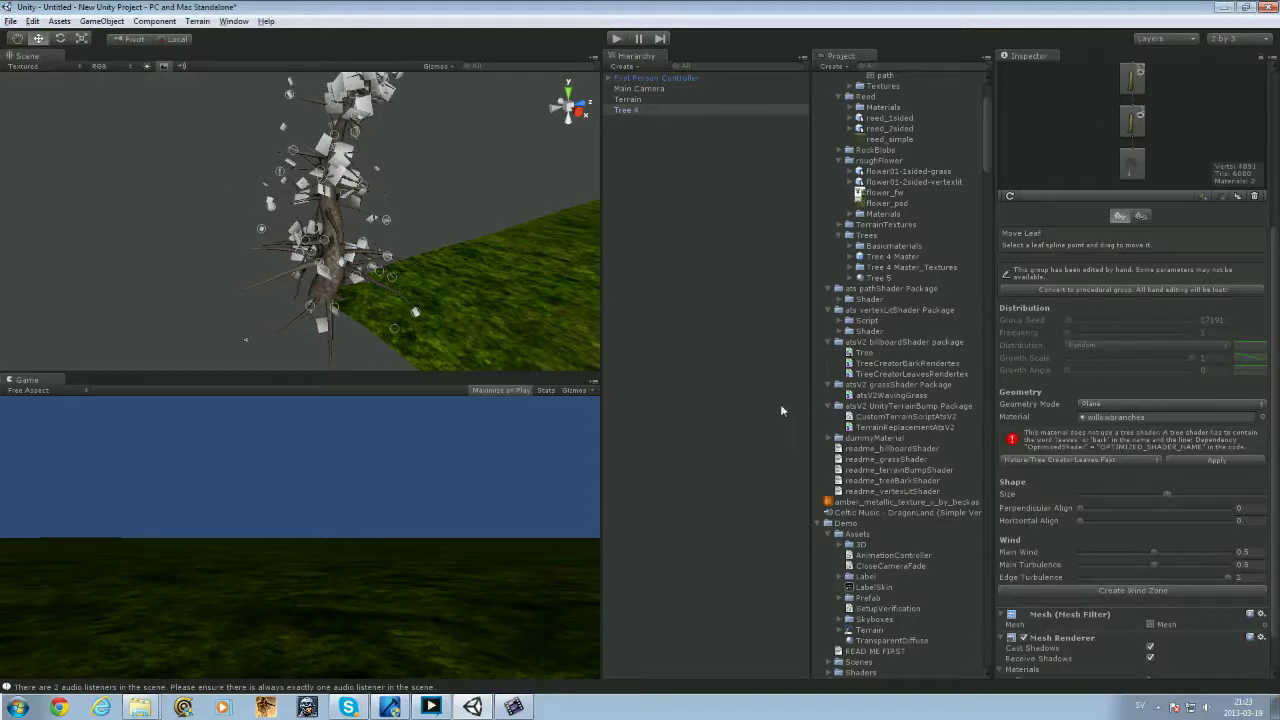
click(1196, 462)
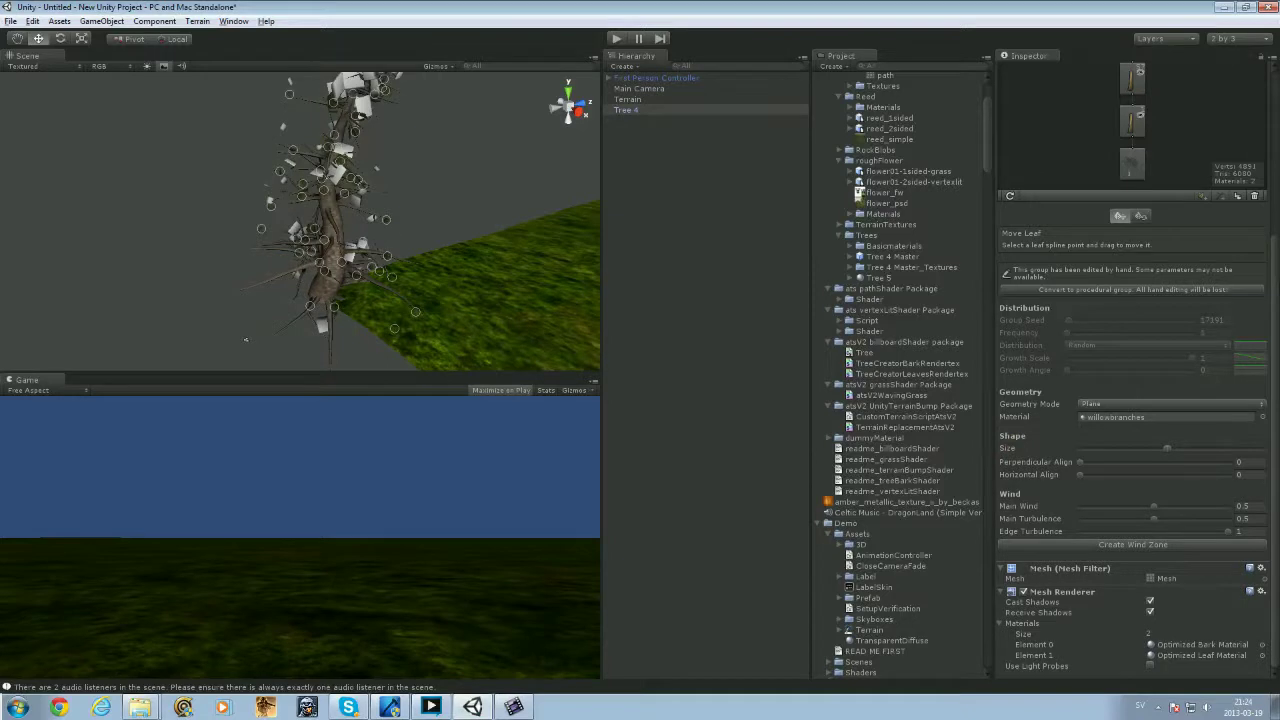
- Assign the willowbranches material to the leaf group on the second-level branches
scroll(1133, 200, up, 5)
click(1132, 132)
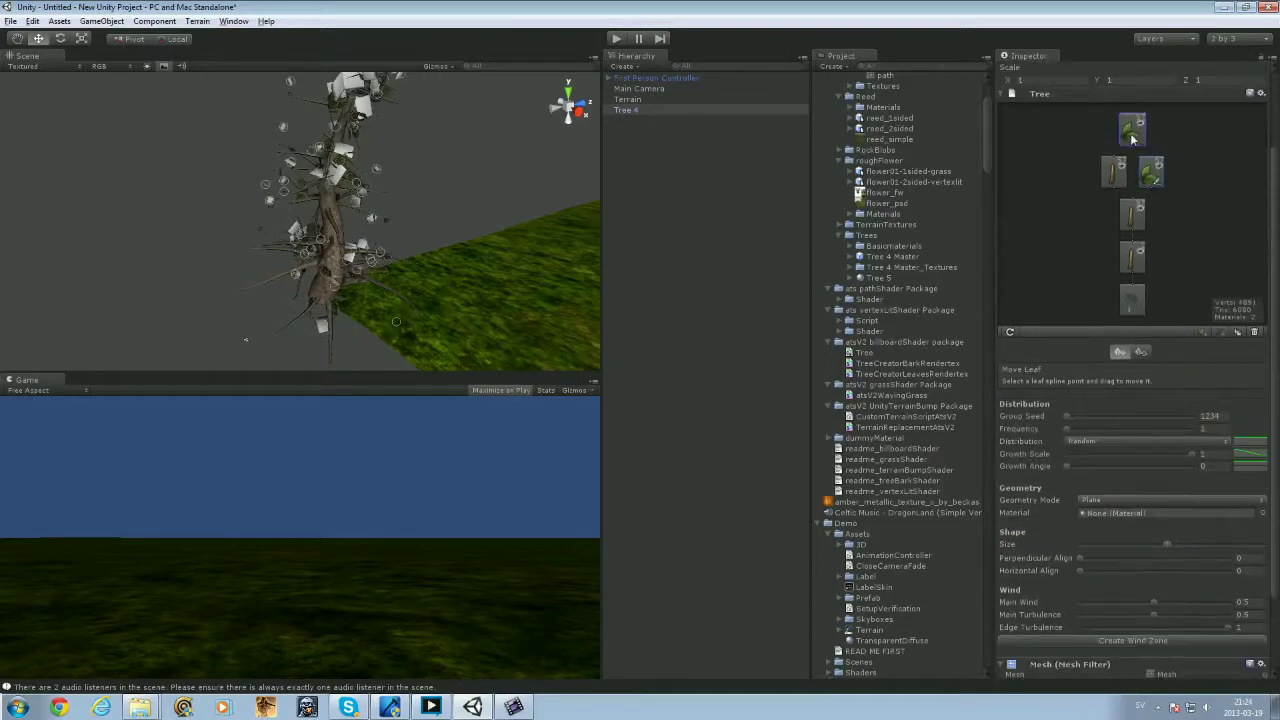
click(1263, 515)
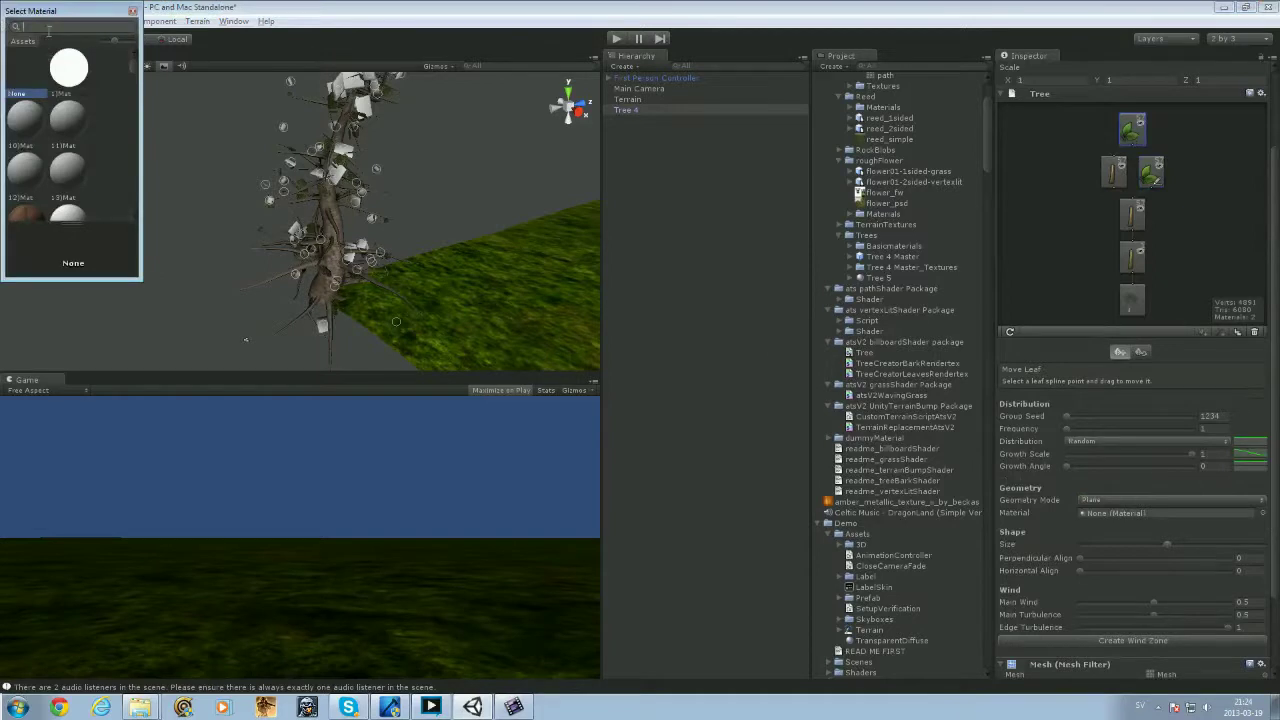
text(bra)
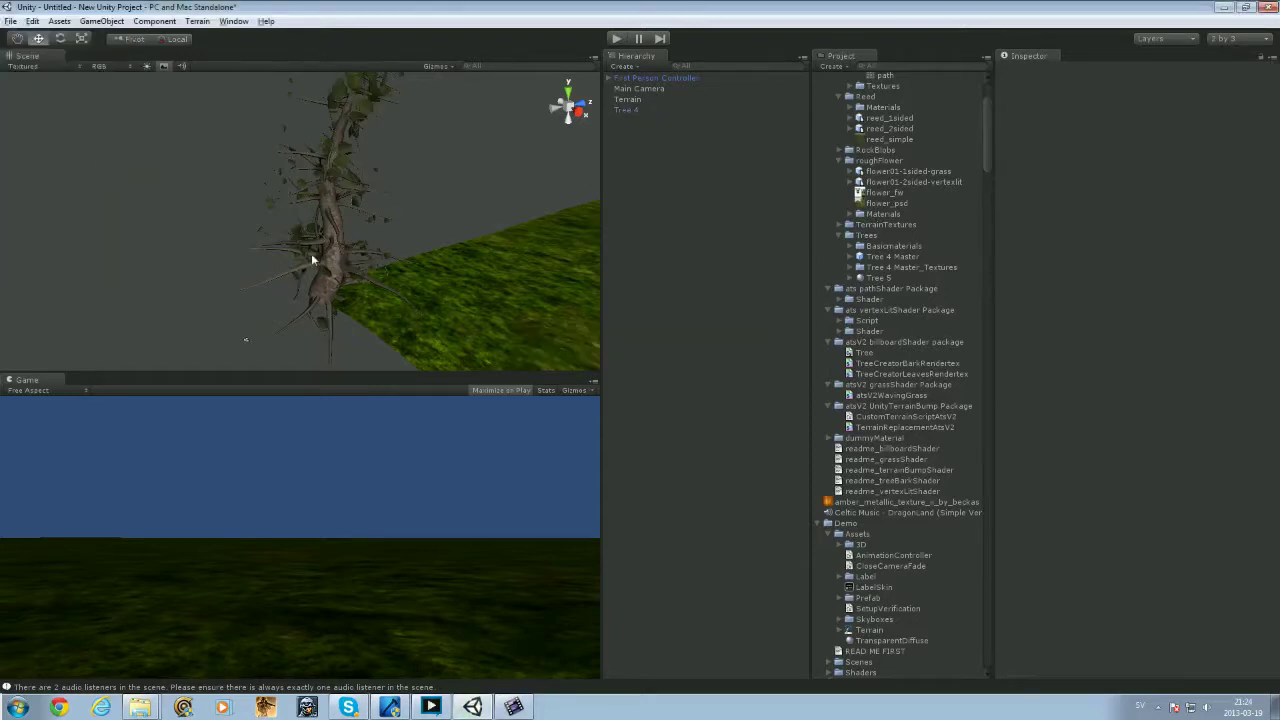
- Convert the side branches' hand-edited leaf group back to a procedural group and set its frequency to 37
click(321, 250)
click(1151, 275)
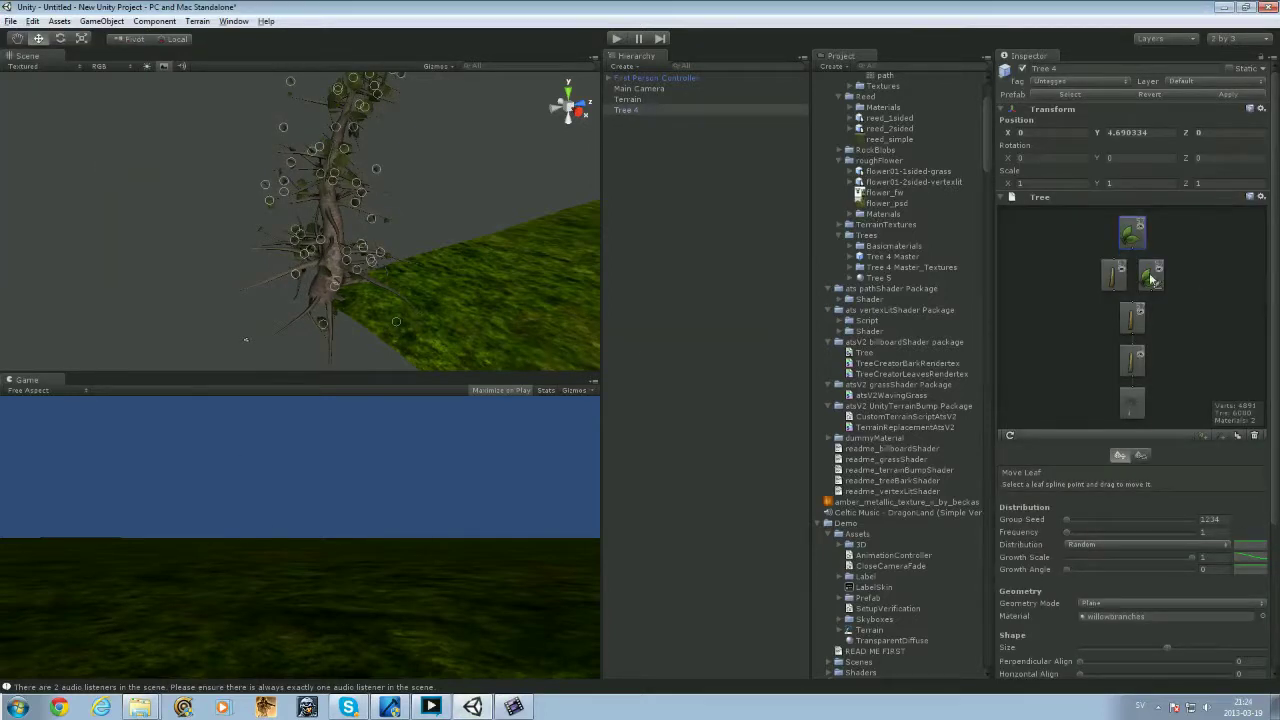
alt+drag(404, 251, 132, 262)
click(452, 334)
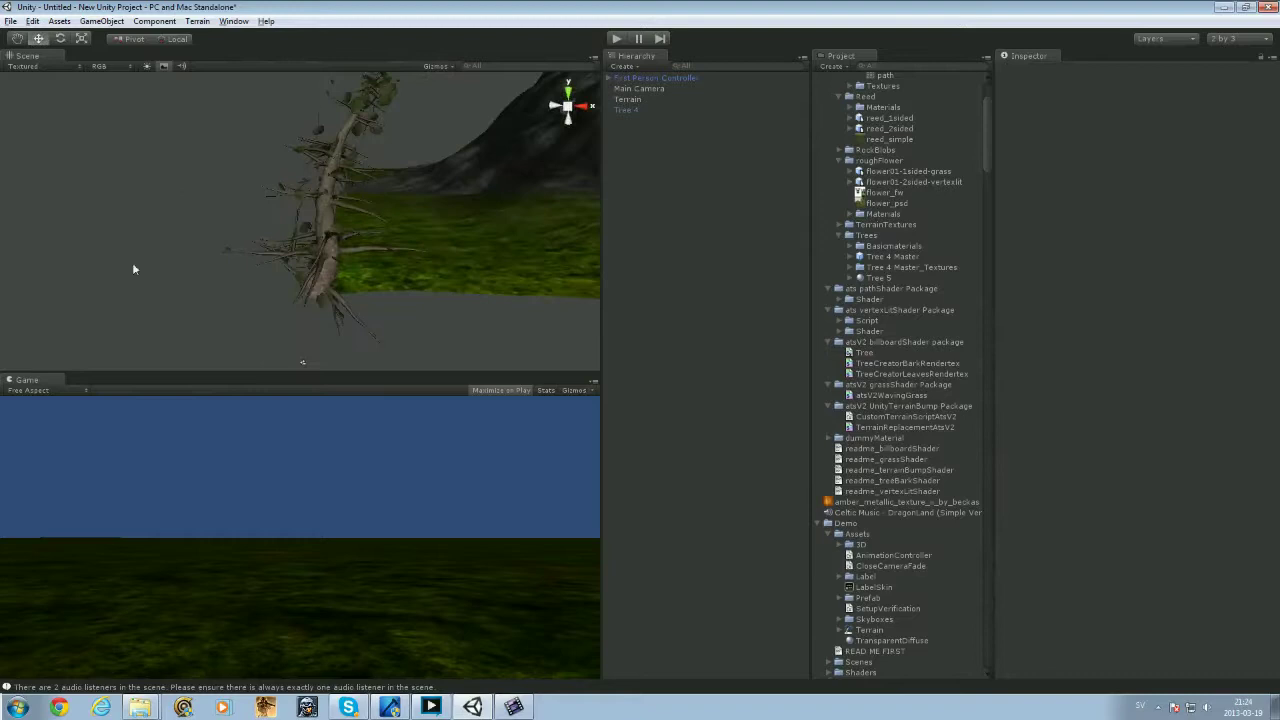
click(322, 240)
click(1138, 240)
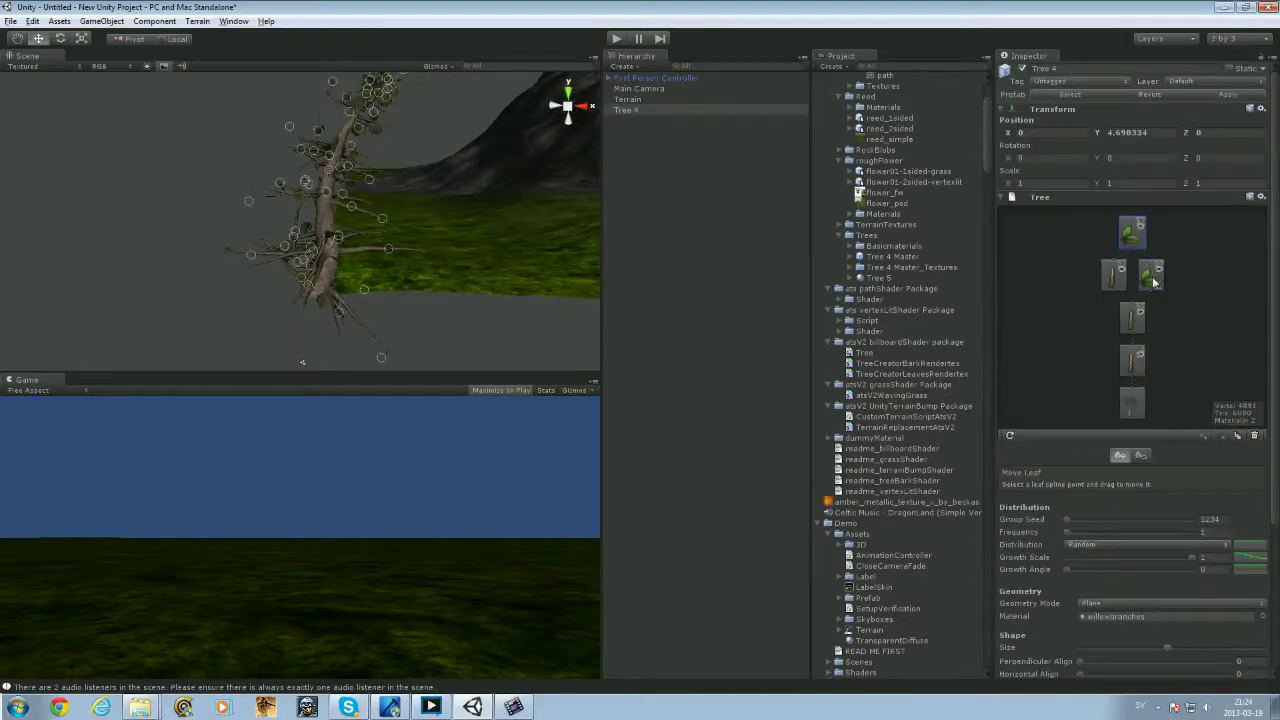
click(1151, 278)
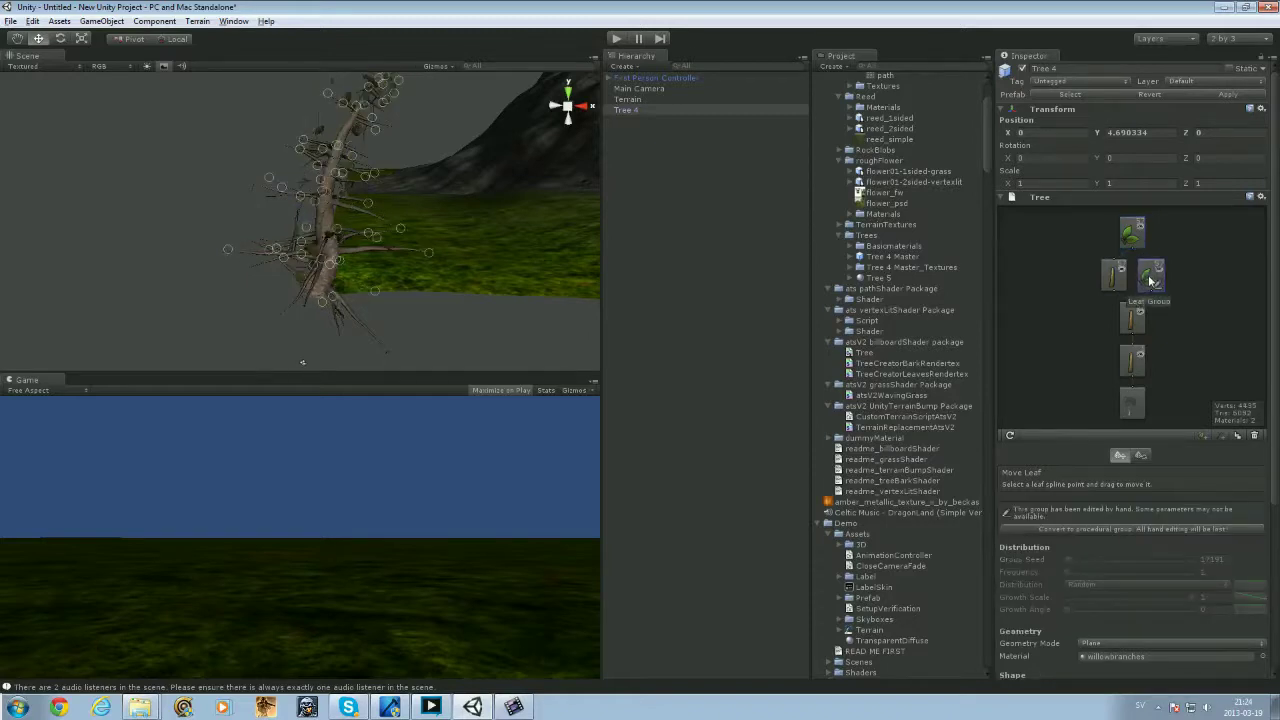
scroll(1132, 384, down, 5)
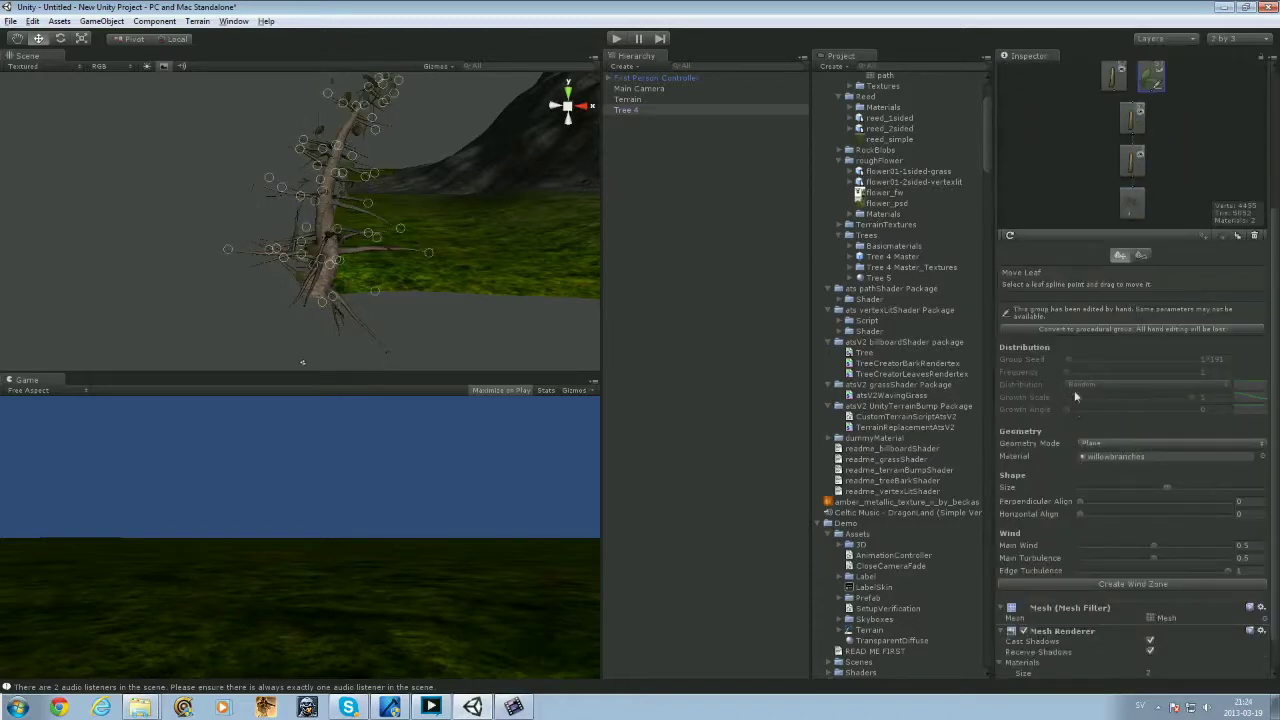
click(1076, 331)
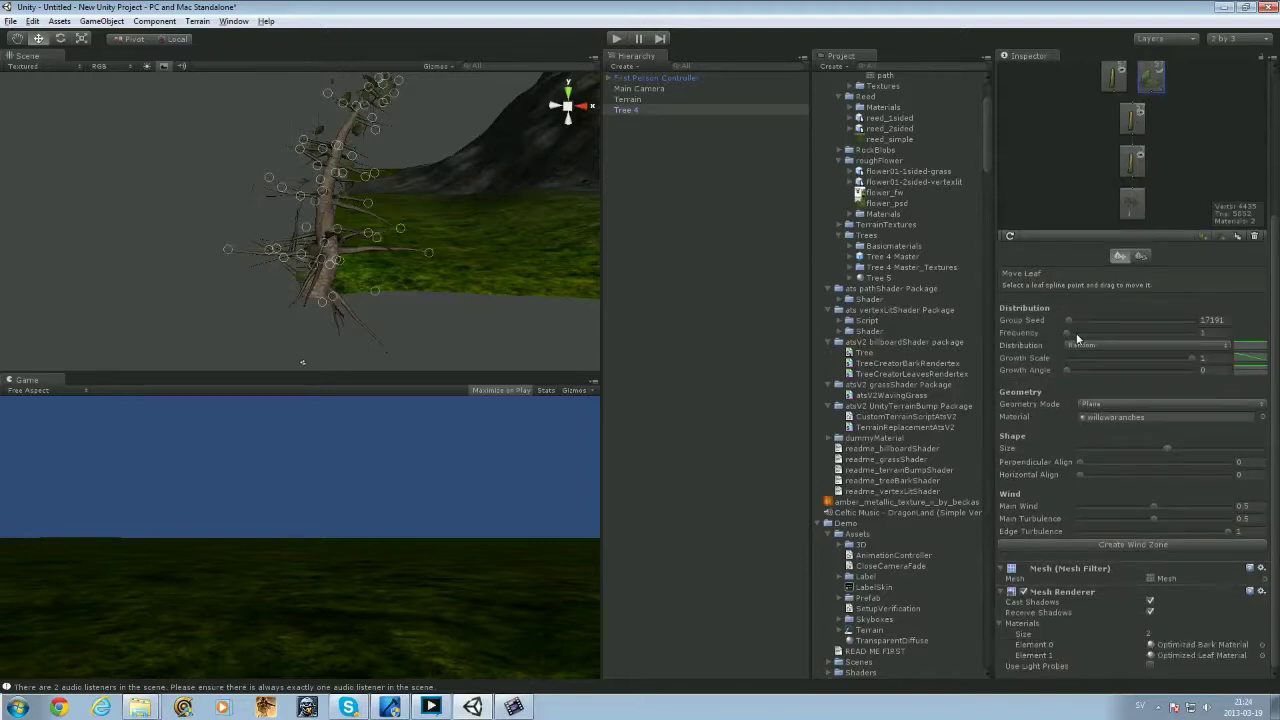
drag(1068, 332, 1112, 343)
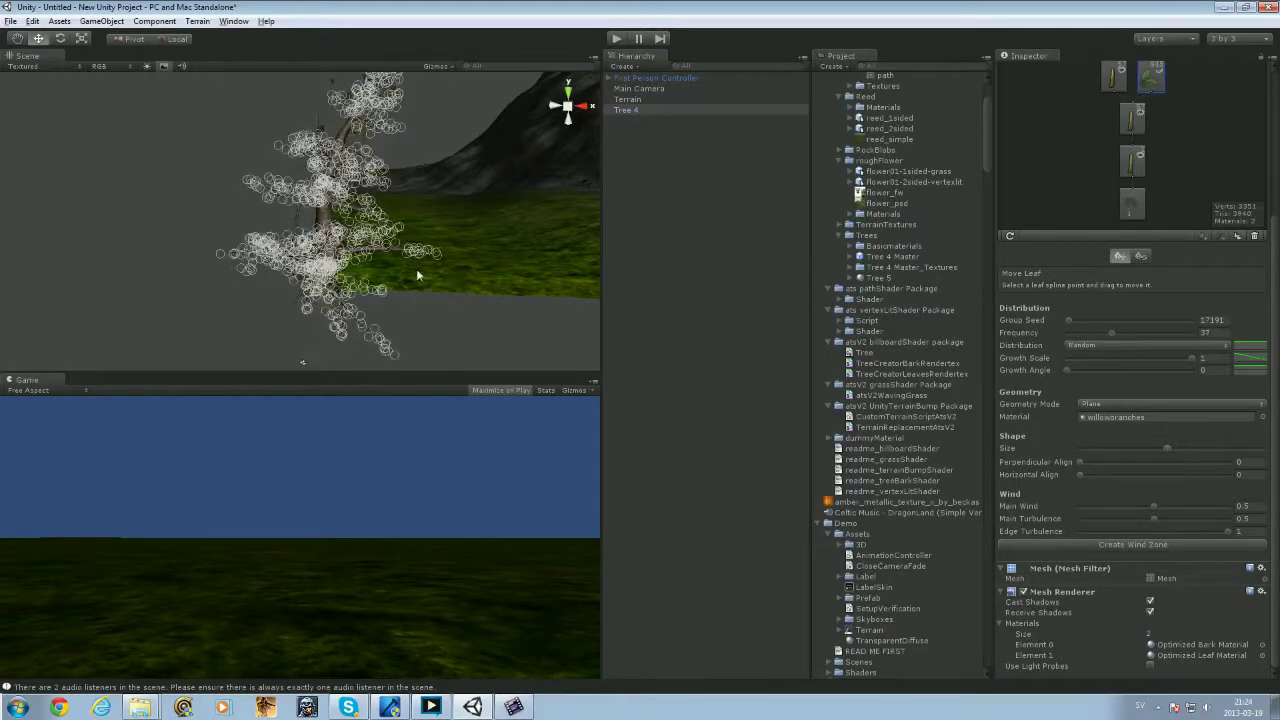
- Set the frequency of the side branches' leaf group to 58
click(43, 280)
alt+drag(117, 282, 300, 230)
click(300, 230)
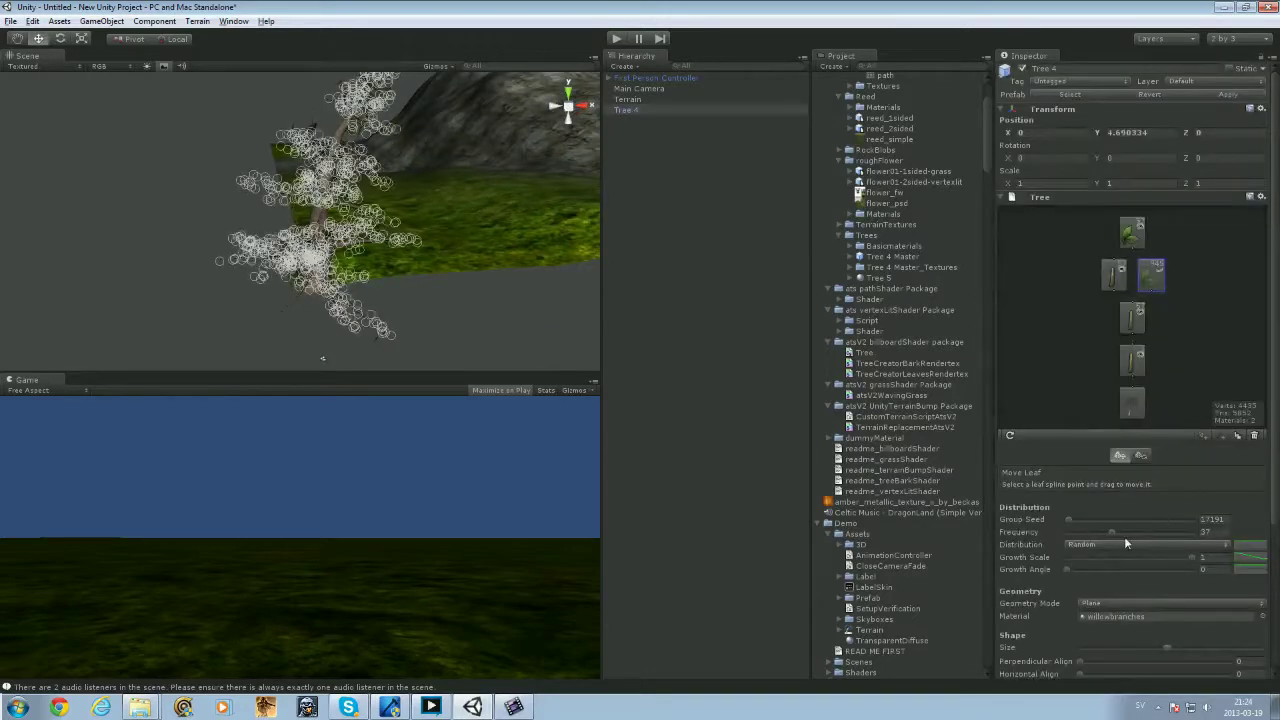
drag(1114, 537, 1177, 534)
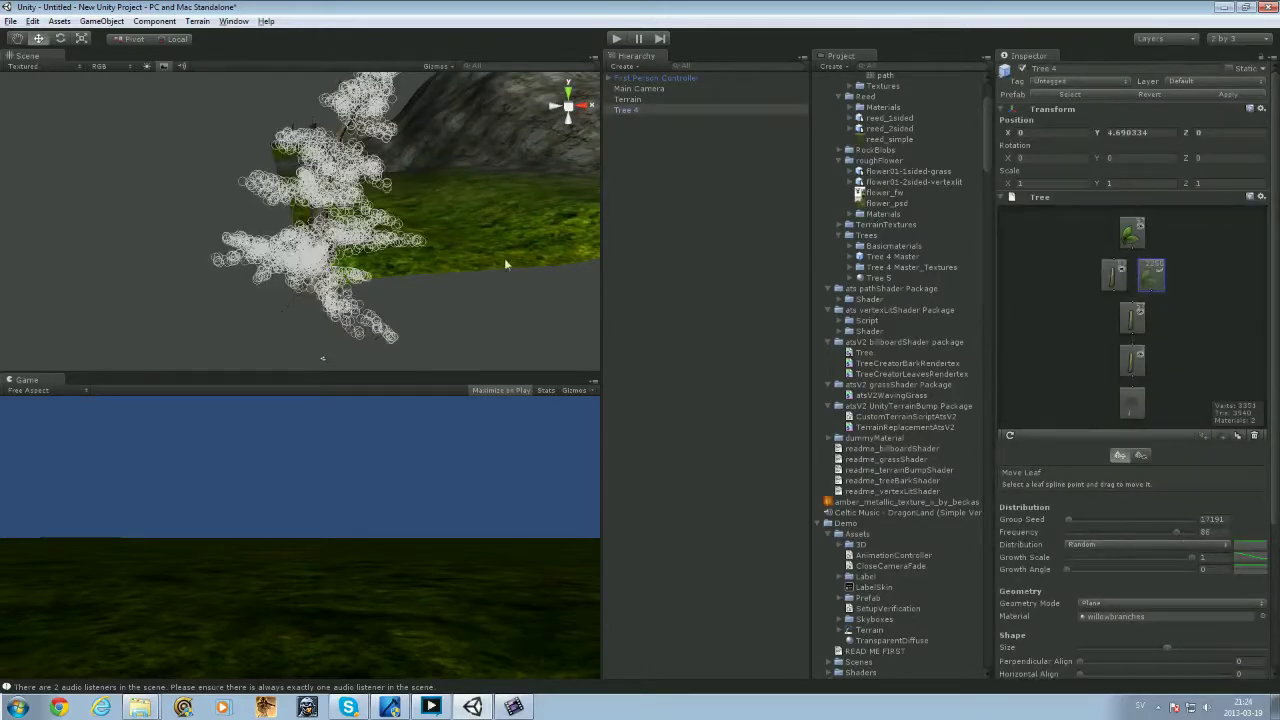
key(ctrl+z)
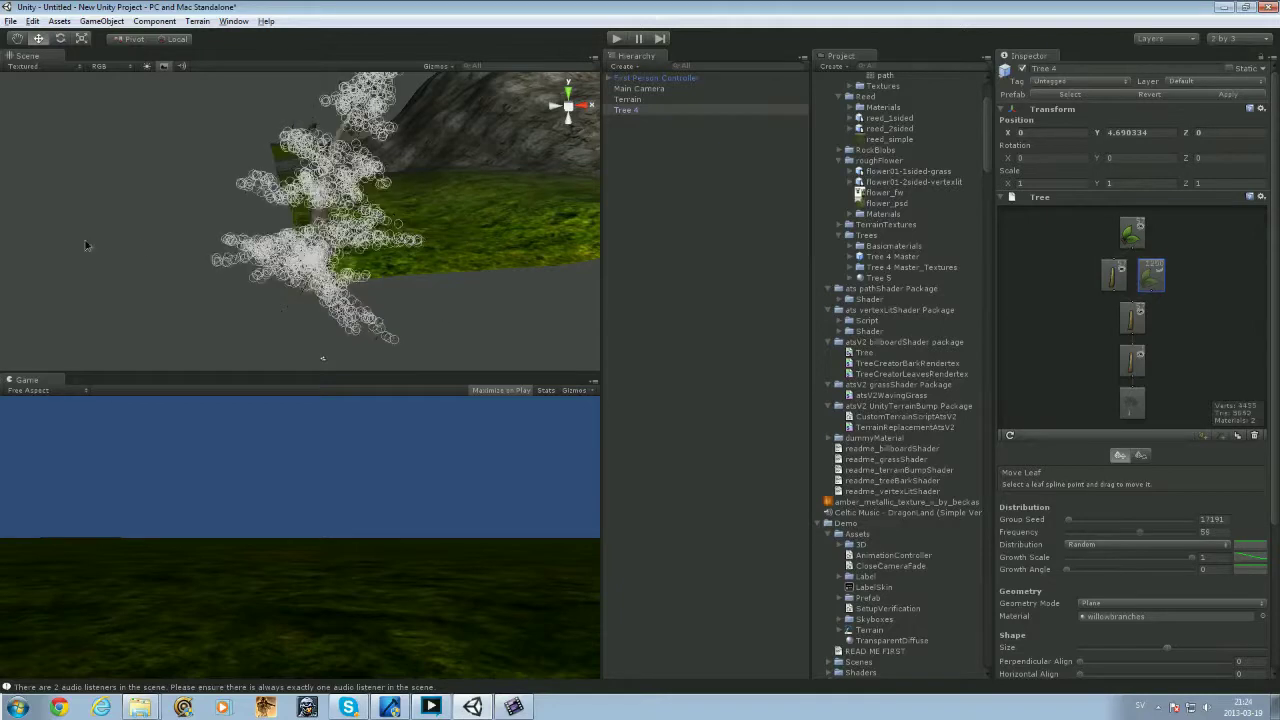
- Set the frequency of the leaf group on the second-level branches to 100
click(304, 228)
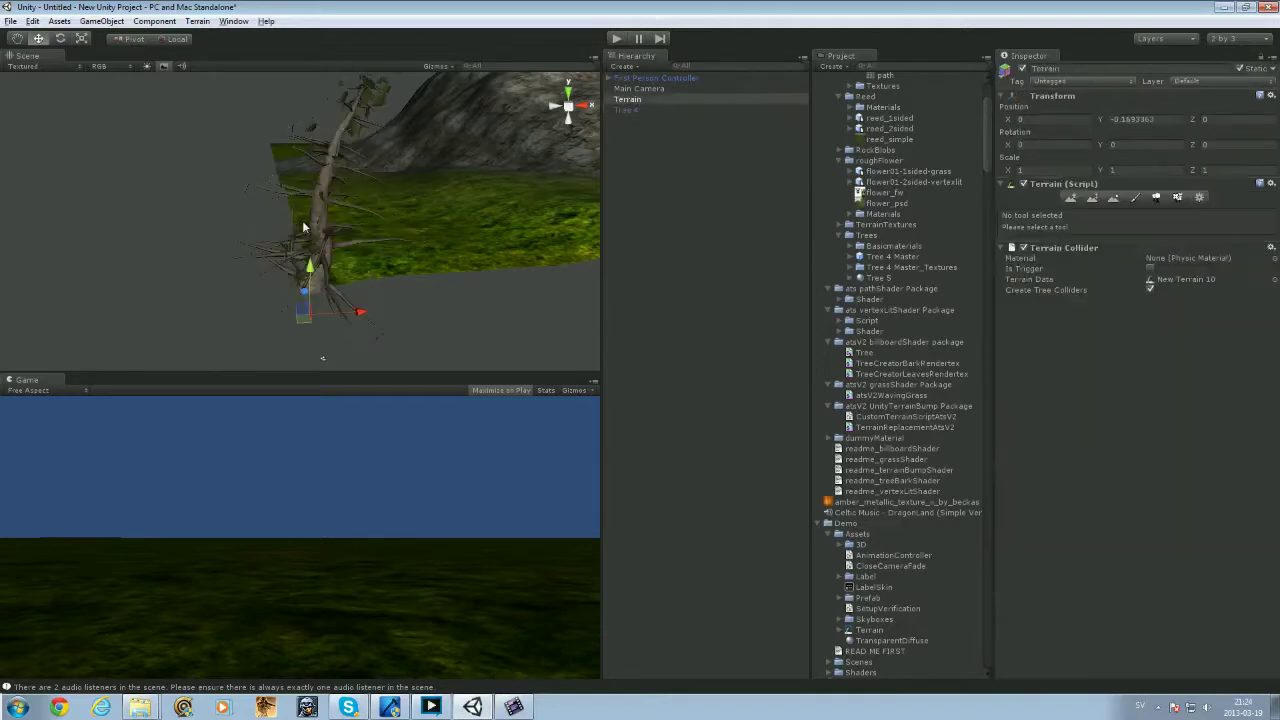
alt+drag(359, 251, 120, 263)
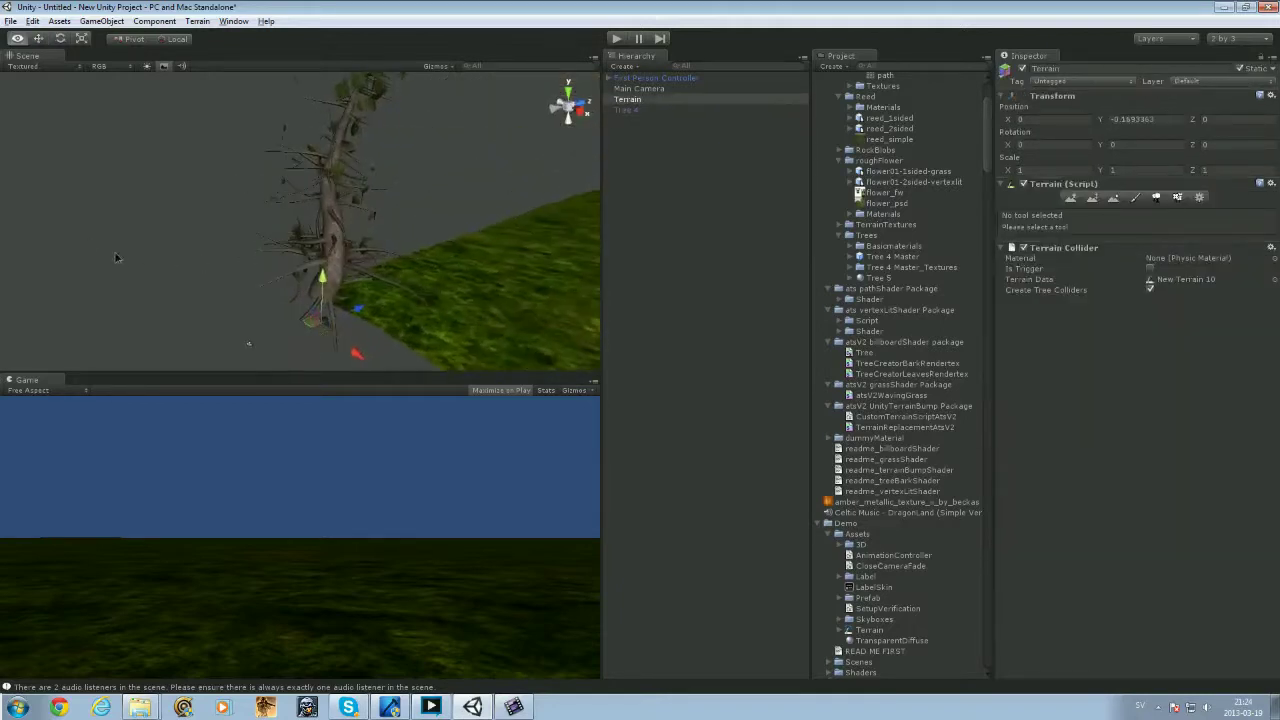
click(320, 208)
click(1137, 237)
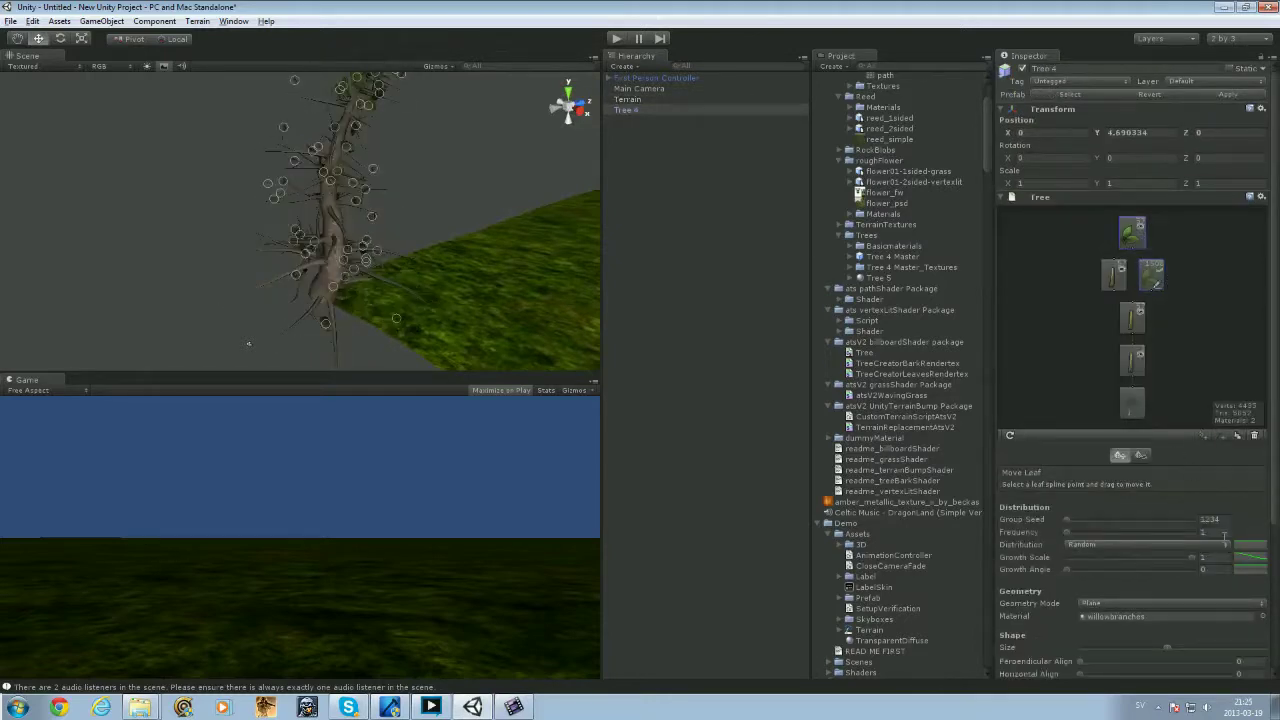
drag(1066, 533, 1212, 531)
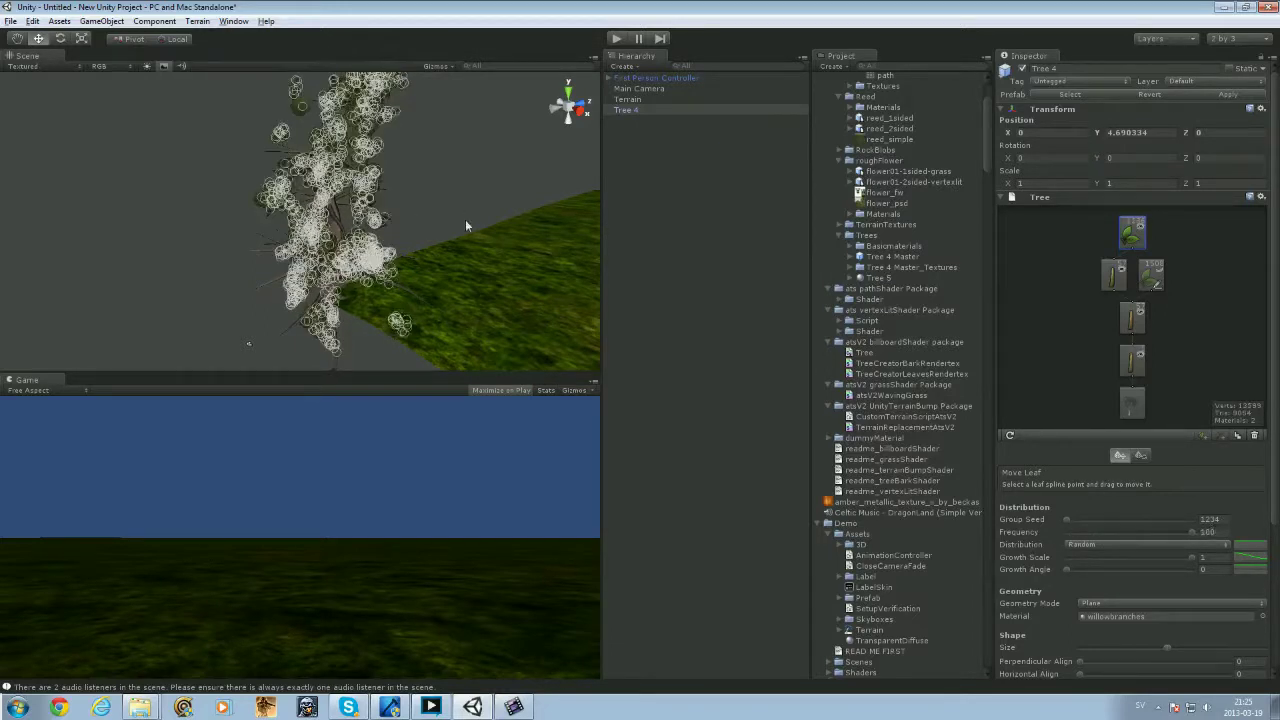
- Examine the tree's foliage from several sides, with and without its leaf markers, and frame the whole tree
click(395, 192)
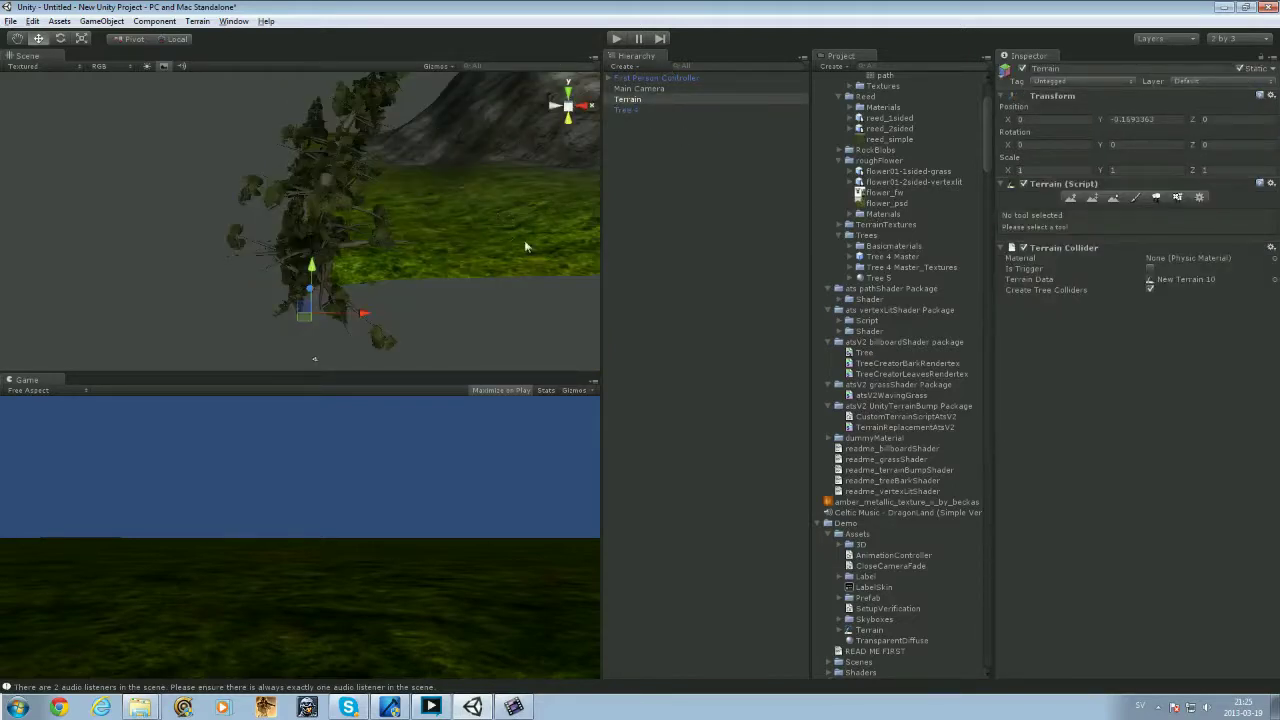
alt+drag(525, 246, 330, 262)
click(336, 252)
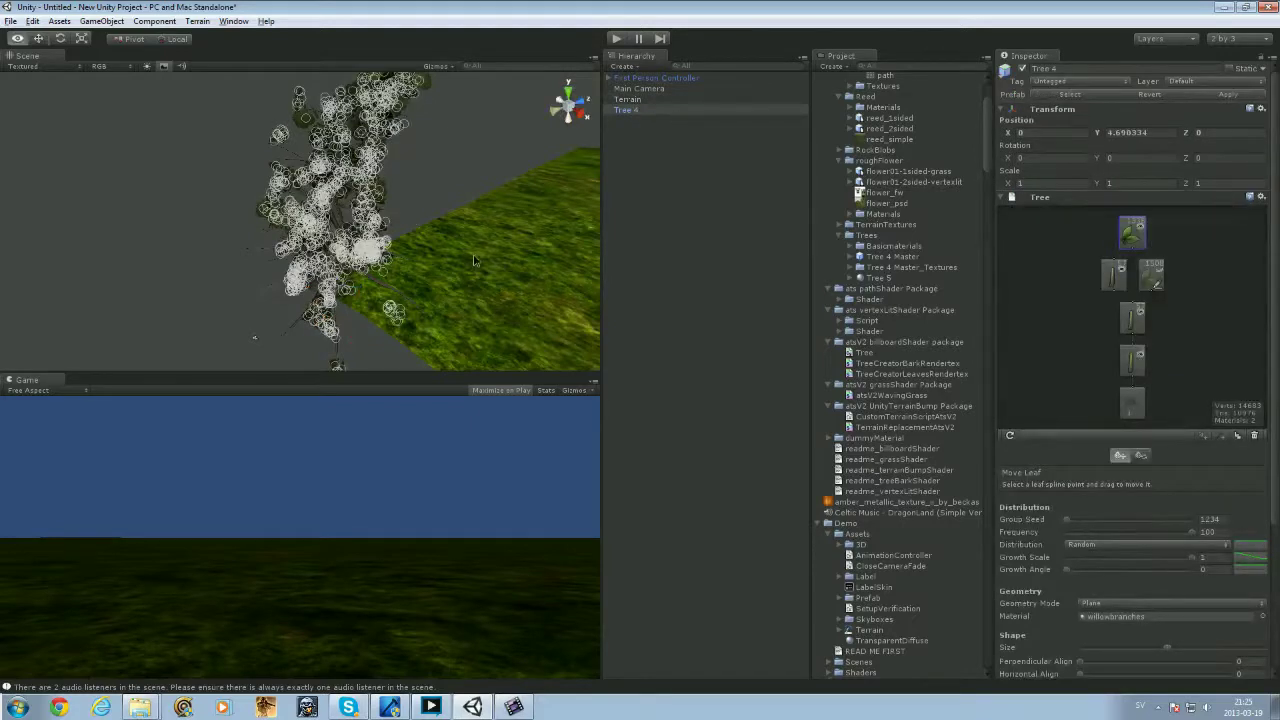
double_click(650, 111)
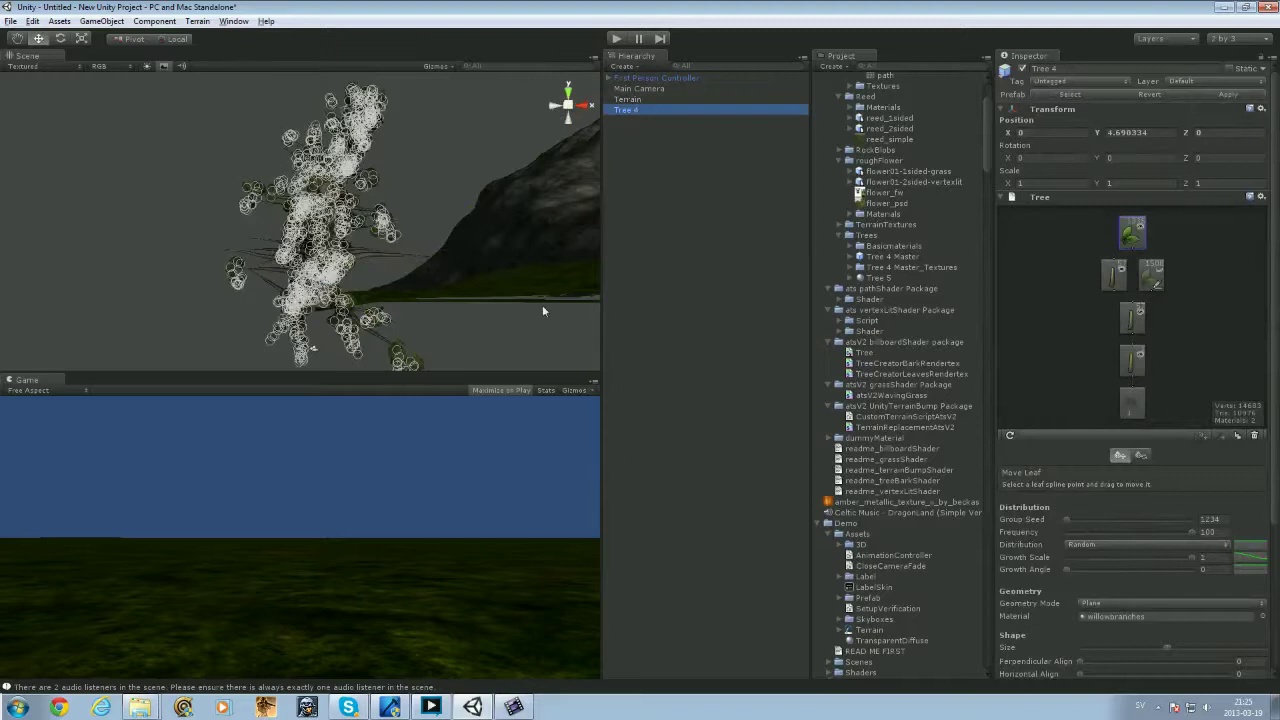
alt+drag(396, 390, 466, 252)
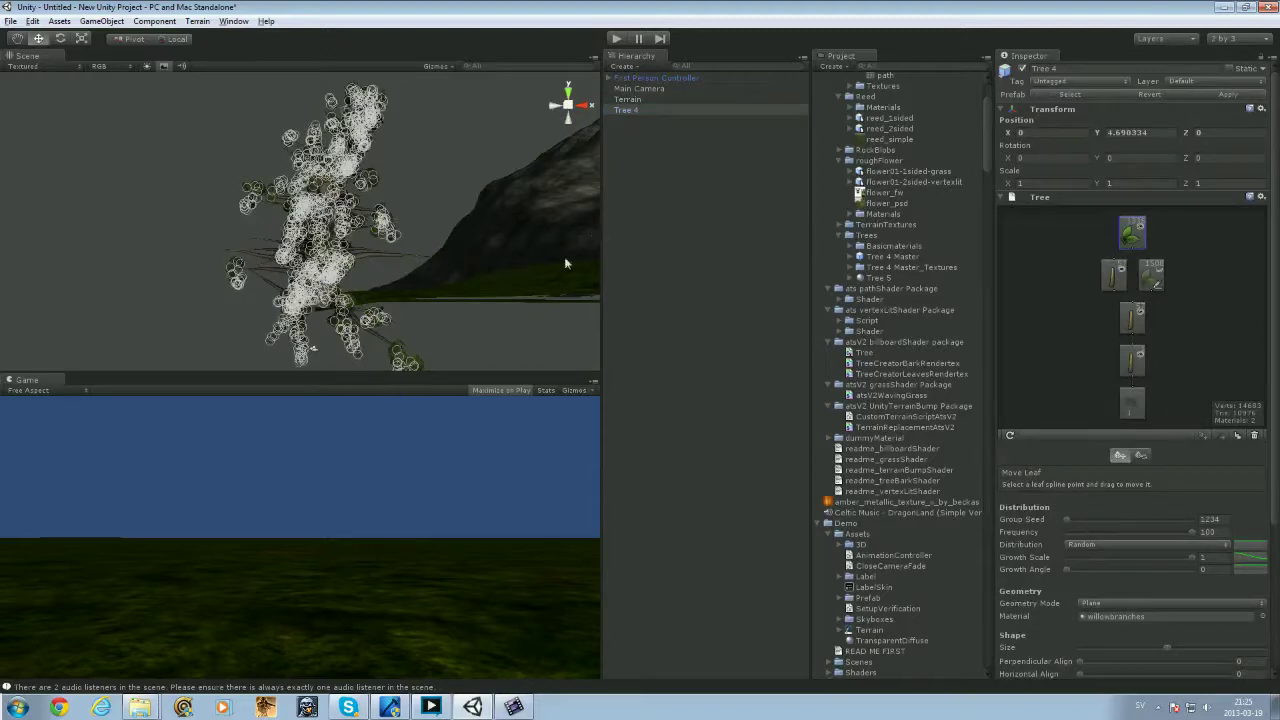
key(alt)
alt+drag(593, 186, 642, 89)
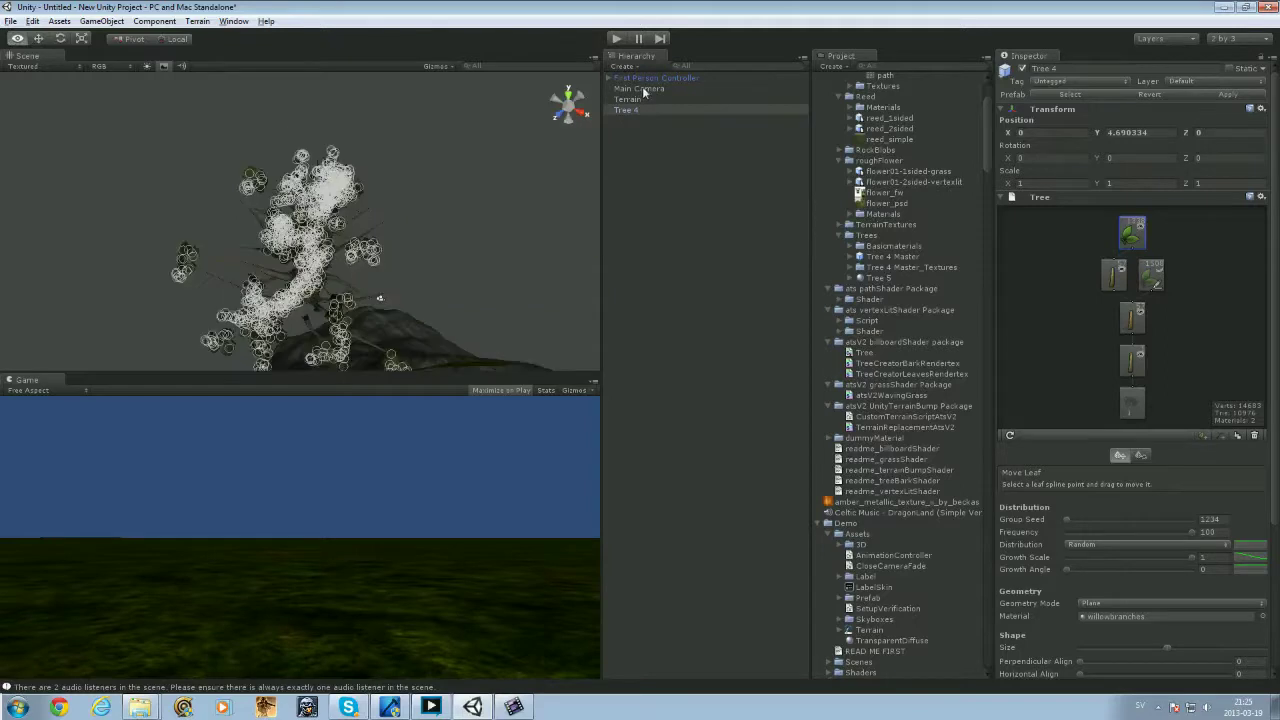
click(637, 99)
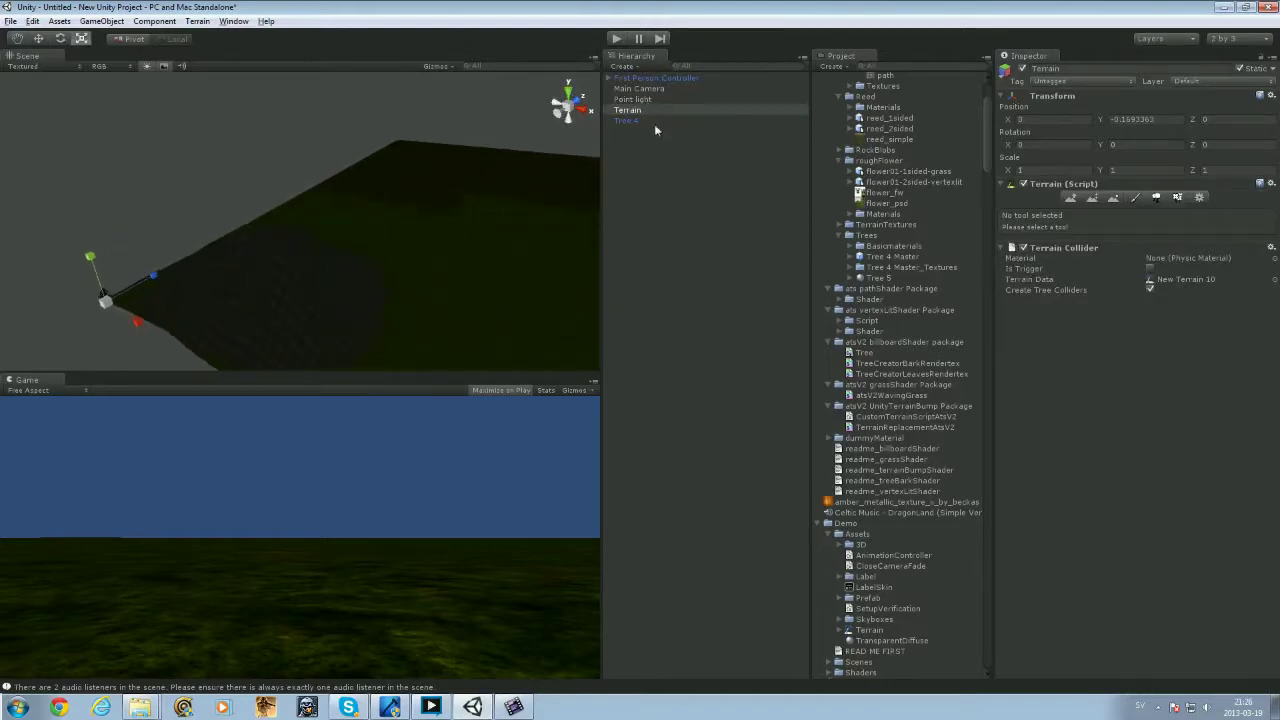
click(651, 122)
click(102, 293)
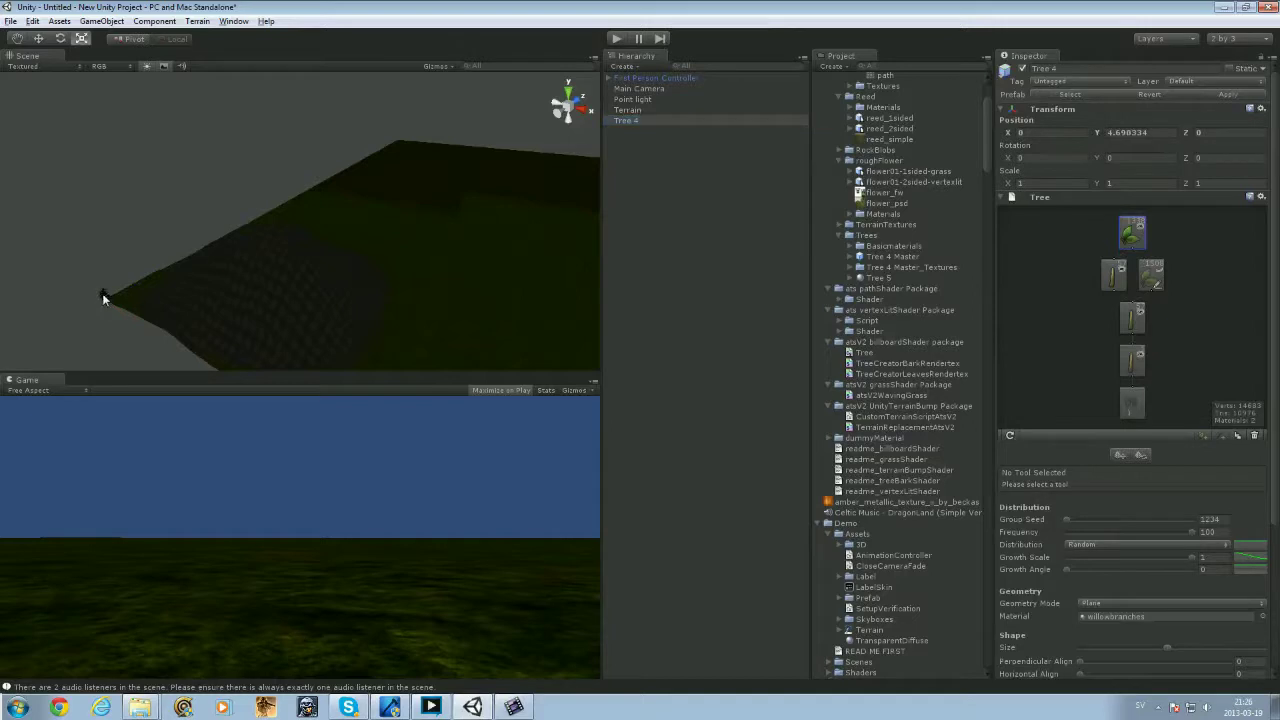
click(638, 112)
click(637, 119)
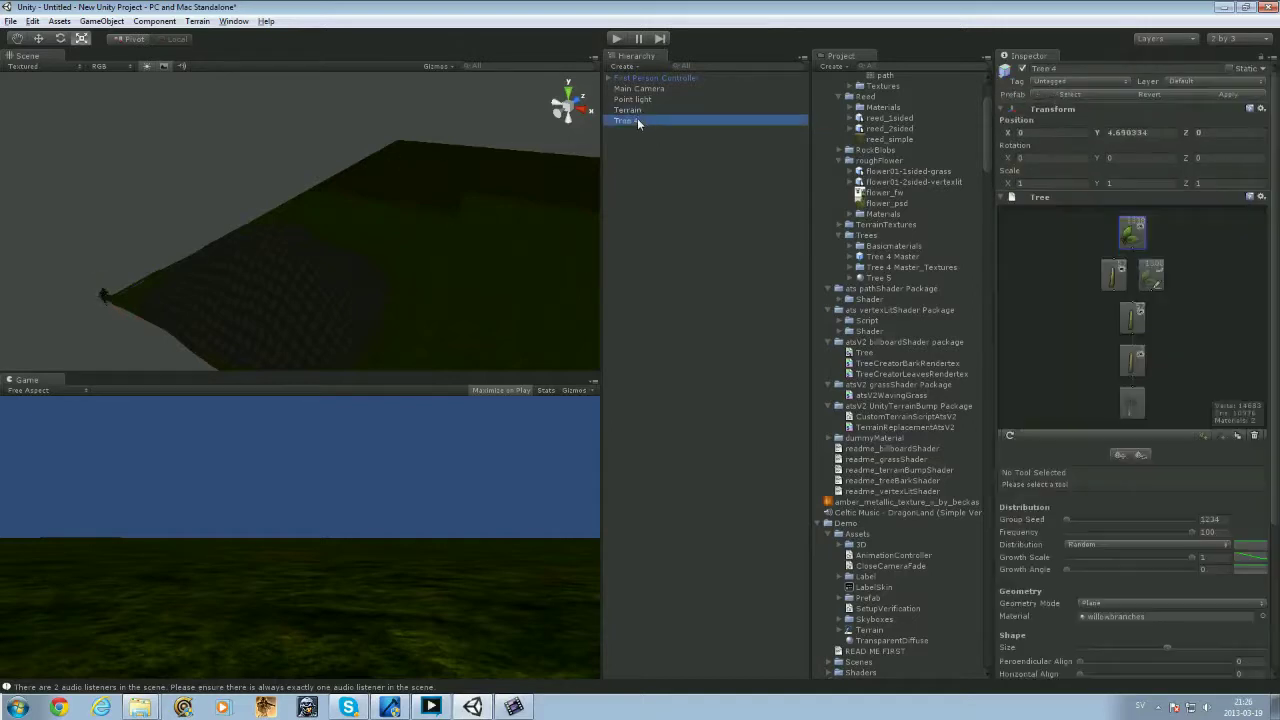
- Add Tree 4 to the terrain's list of placeable trees with a bend factor of 0
click(646, 110)
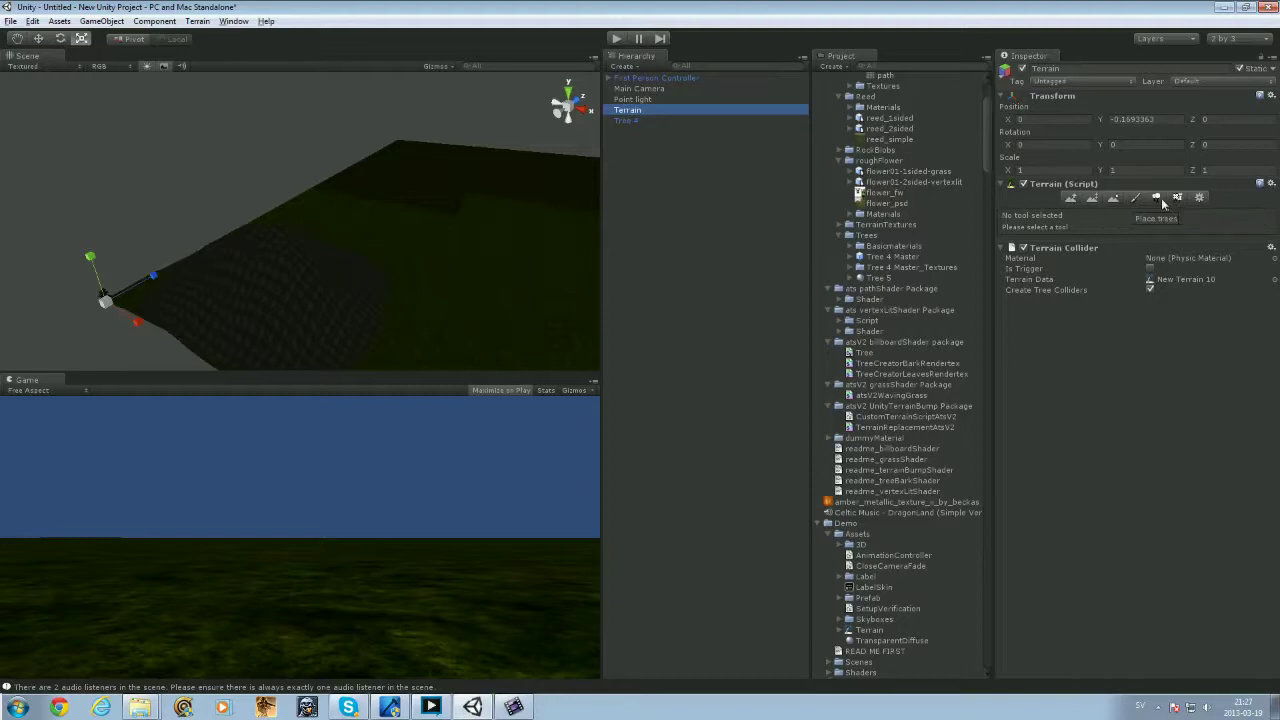
click(1160, 198)
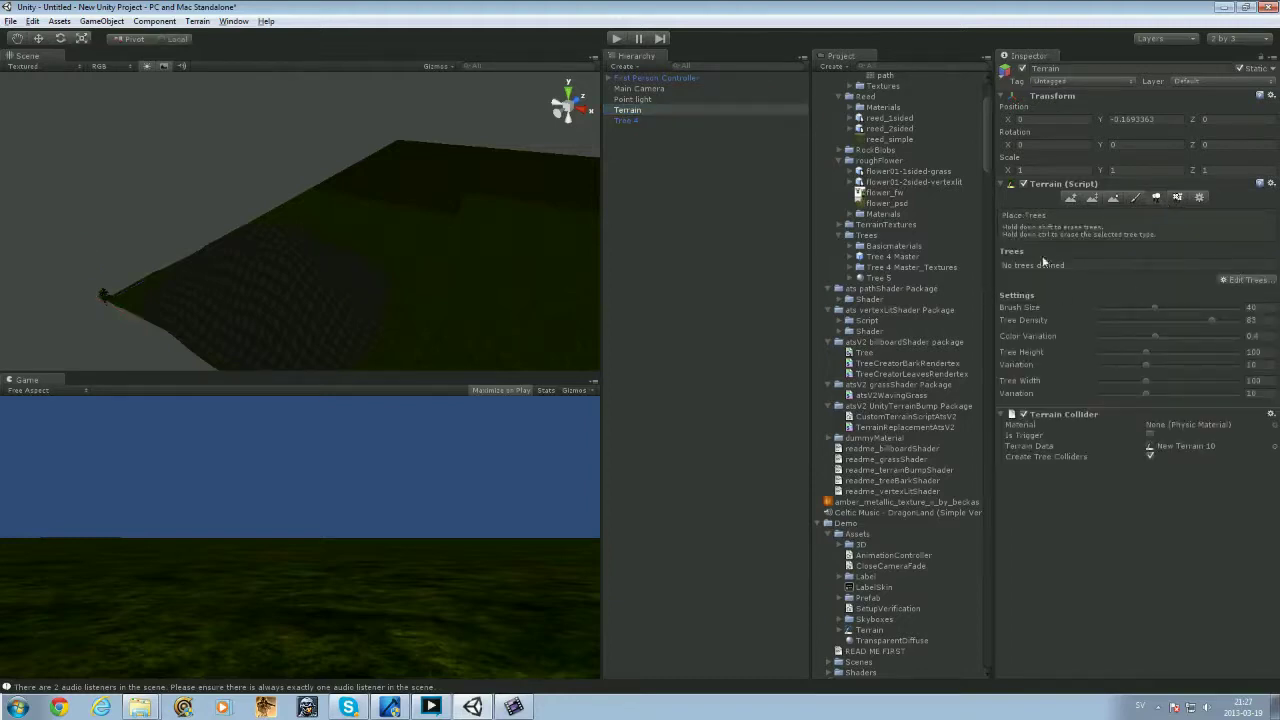
click(1230, 282)
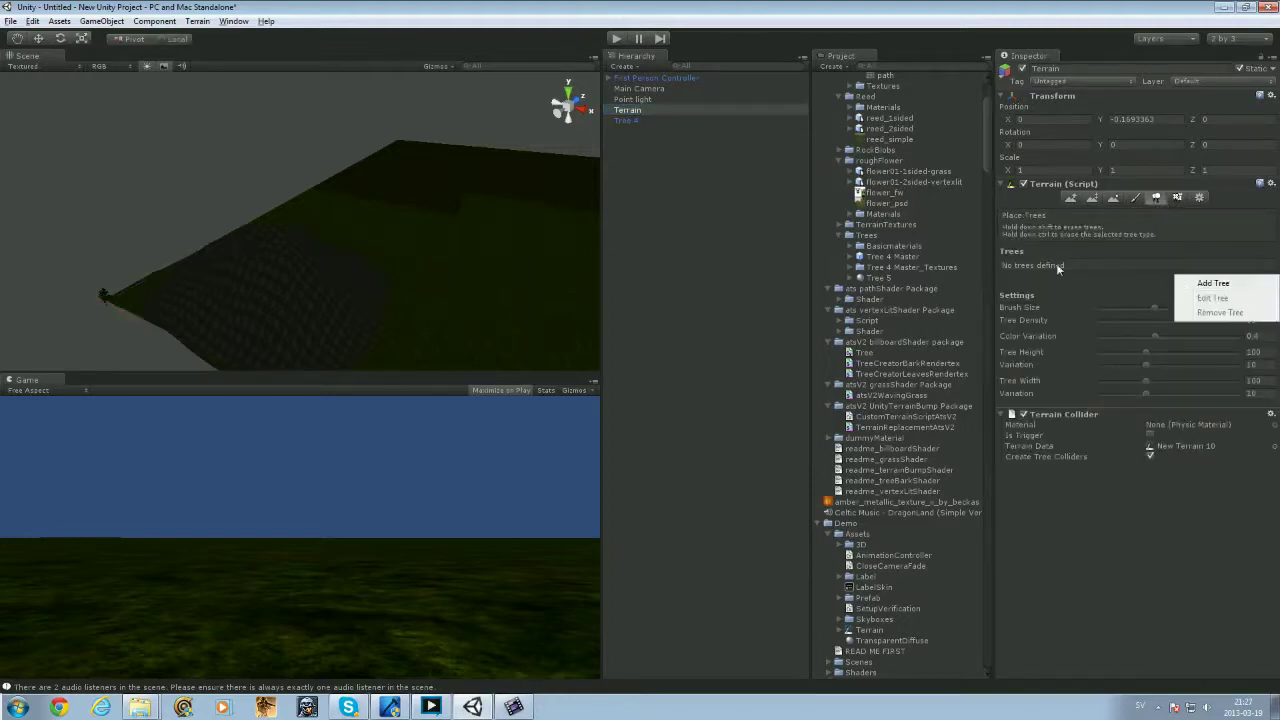
click(1197, 283)
click(831, 254)
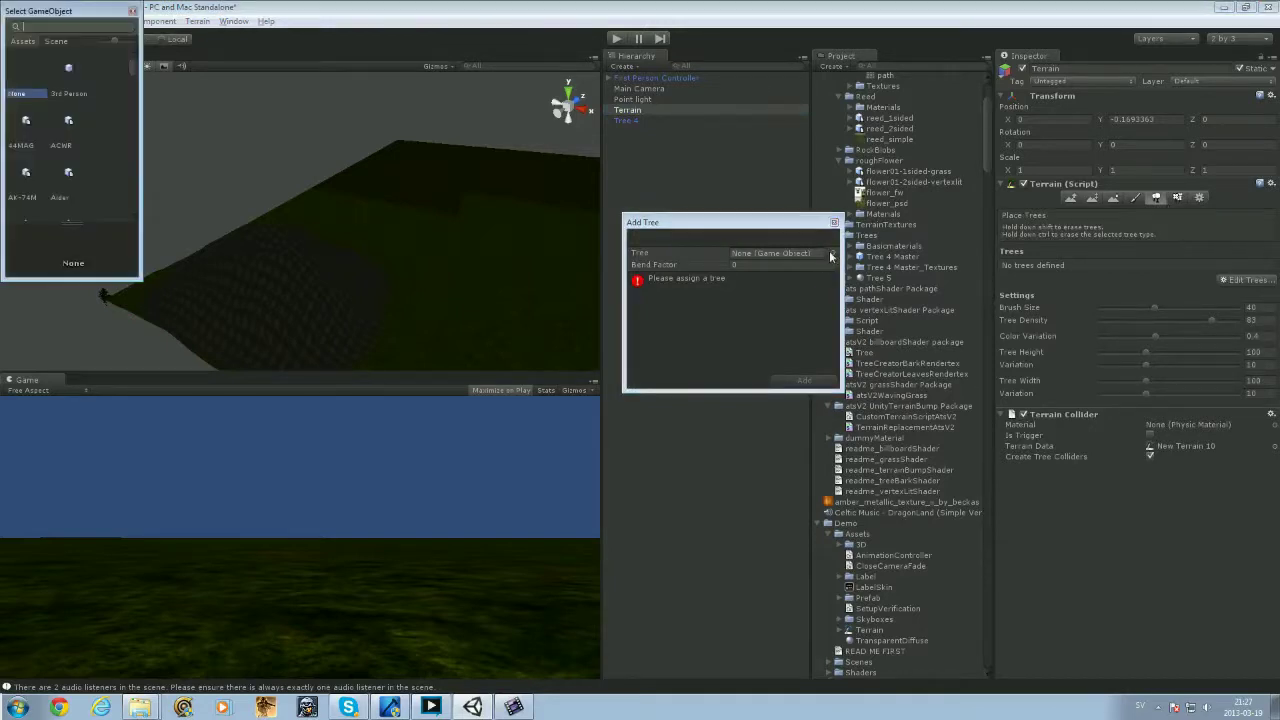
scroll(80, 90, down, 3)
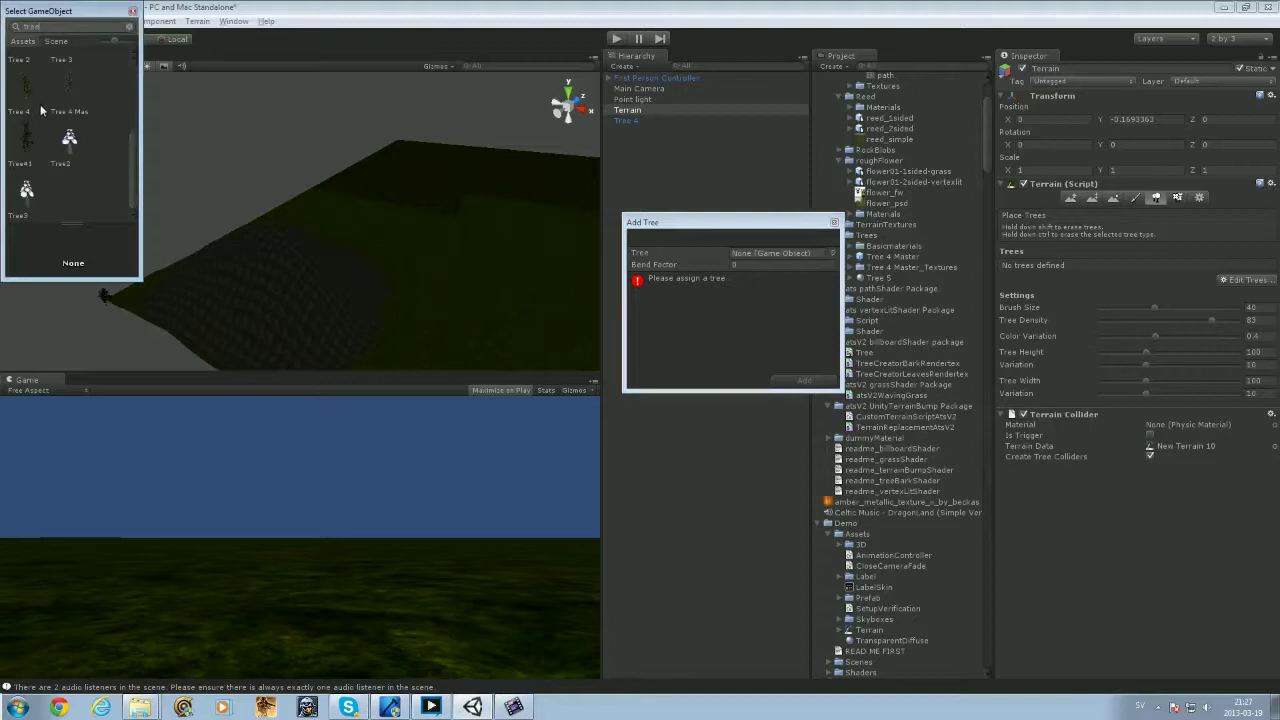
double_click(33, 103)
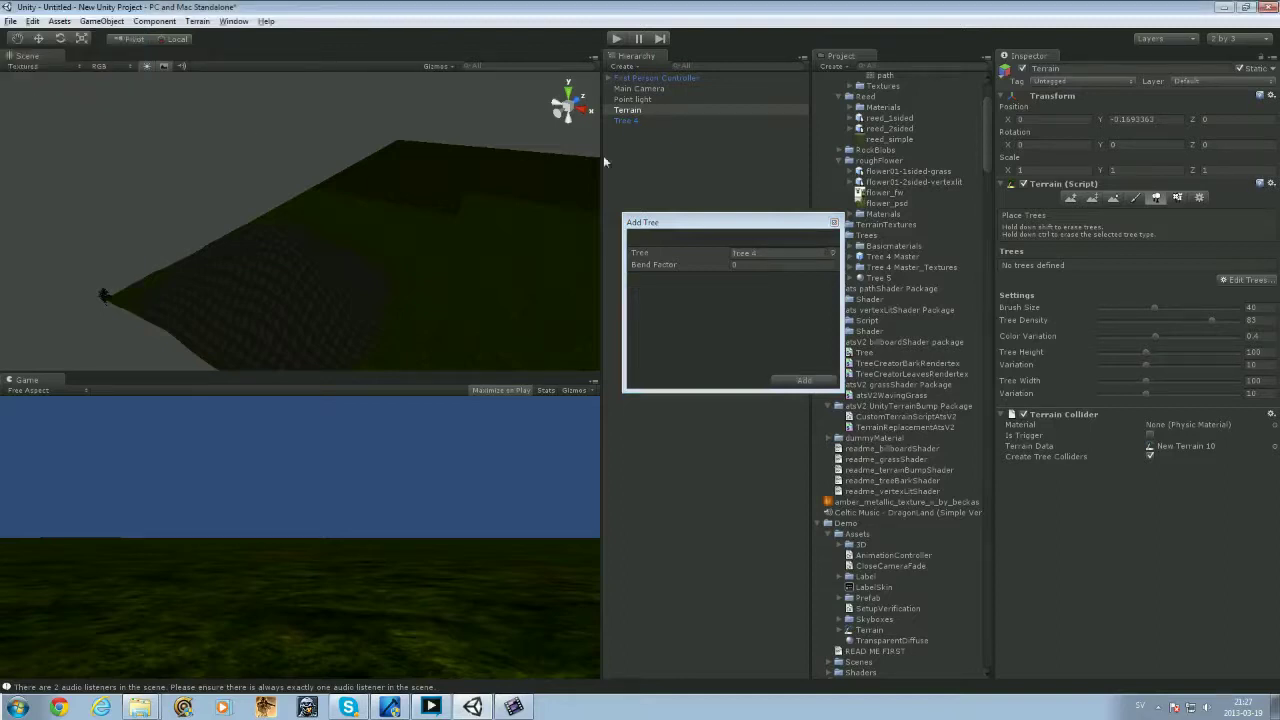
click(782, 383)
- Paint a dense strip of trees beside the hill and, with brush size 46 and tree density 33, a sparser patch on the grass beyond
mouse_move(437, 306)
mouse_down()
mouse_move(443, 277)
mouse_move(450, 302)
mouse_move(365, 248)
mouse_move(391, 231)
mouse_move(378, 248)
mouse_move(374, 214)
mouse_move(380, 243)
mouse_move(357, 243)
mouse_move(337, 220)
mouse_move(363, 210)
mouse_up()
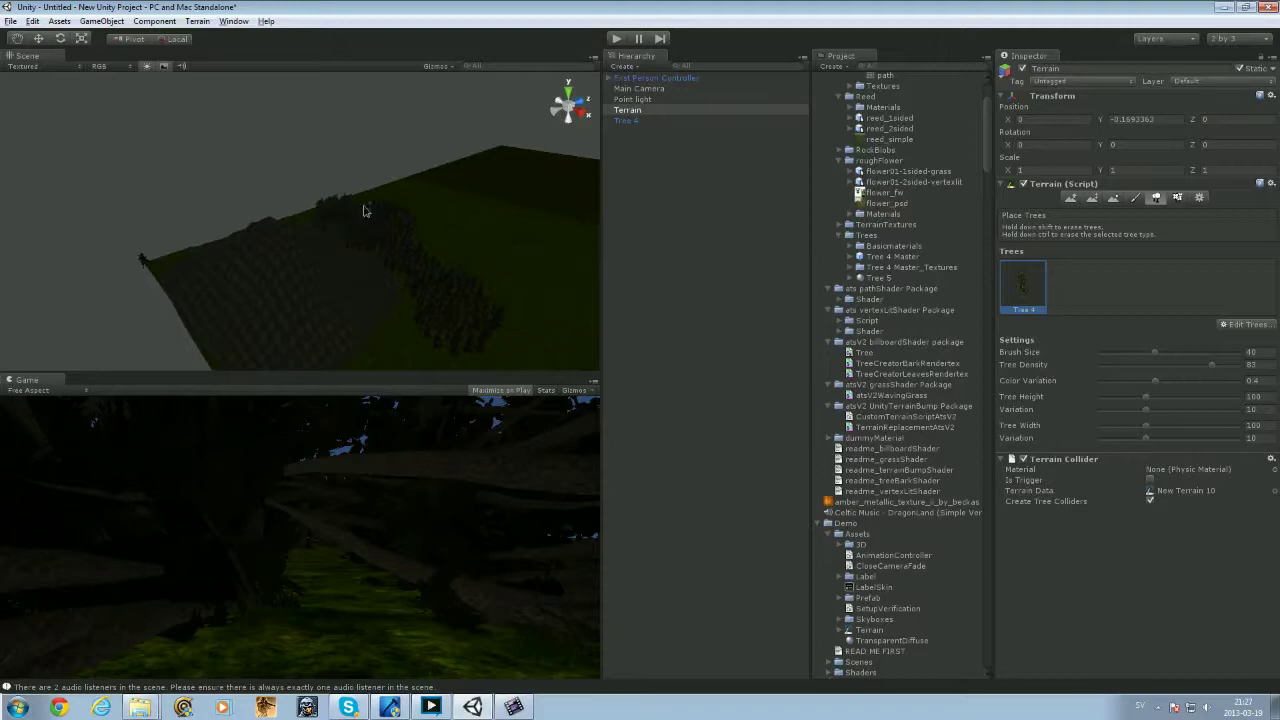
click(1165, 354)
drag(1166, 357, 1136, 368)
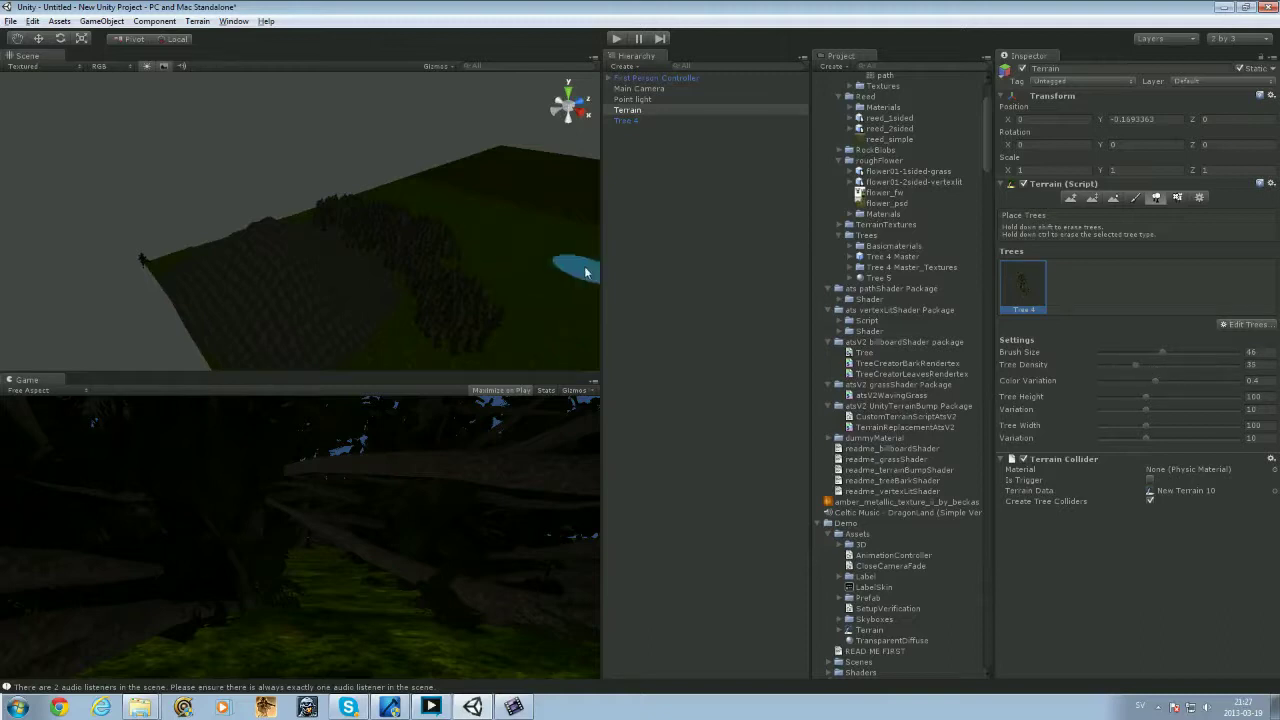
mouse_move(490, 280)
mouse_down()
mouse_move(489, 259)
mouse_move(513, 306)
mouse_move(490, 258)
mouse_move(528, 276)
mouse_up()
right_drag(528, 276, 588, 292)
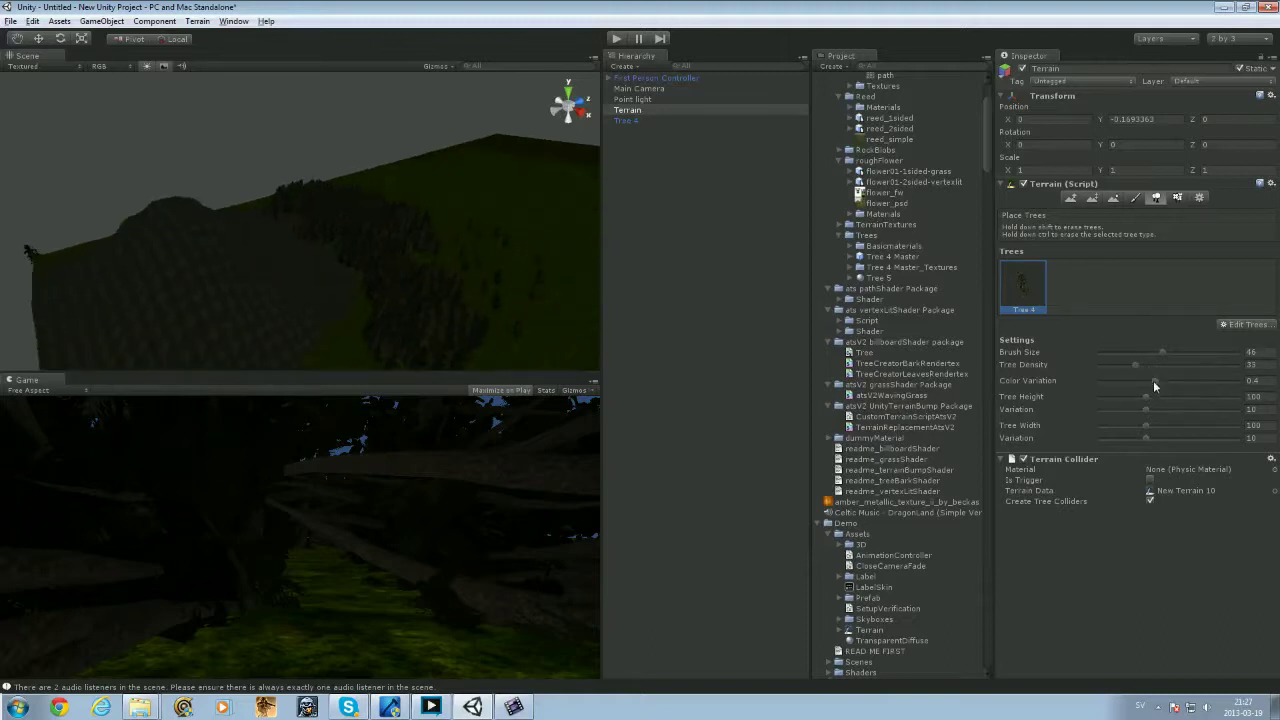
- Set the tree placement's color variation to 0.468 and the tree height to 127
drag(1154, 380, 1164, 380)
drag(1147, 399, 1170, 397)
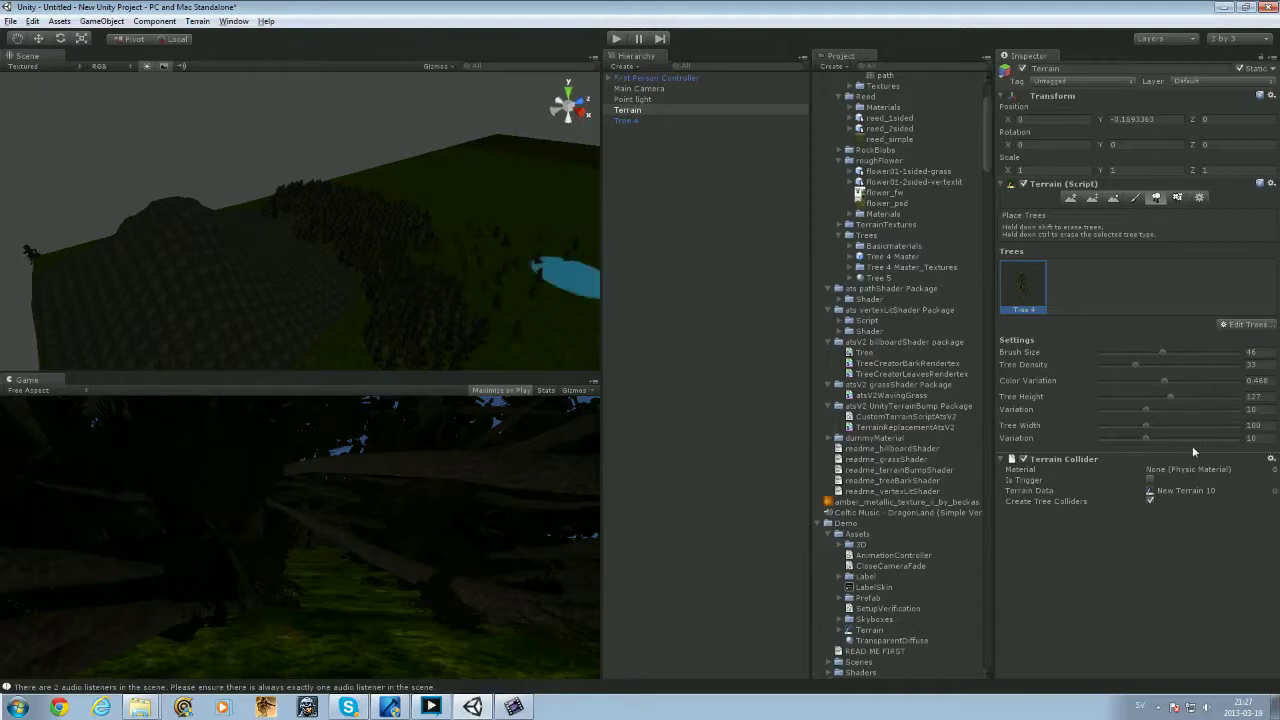
alt+drag(294, 280, 525, 142)
scroll(466, 243, down, 5)
alt+drag(431, 335, 373, 424)
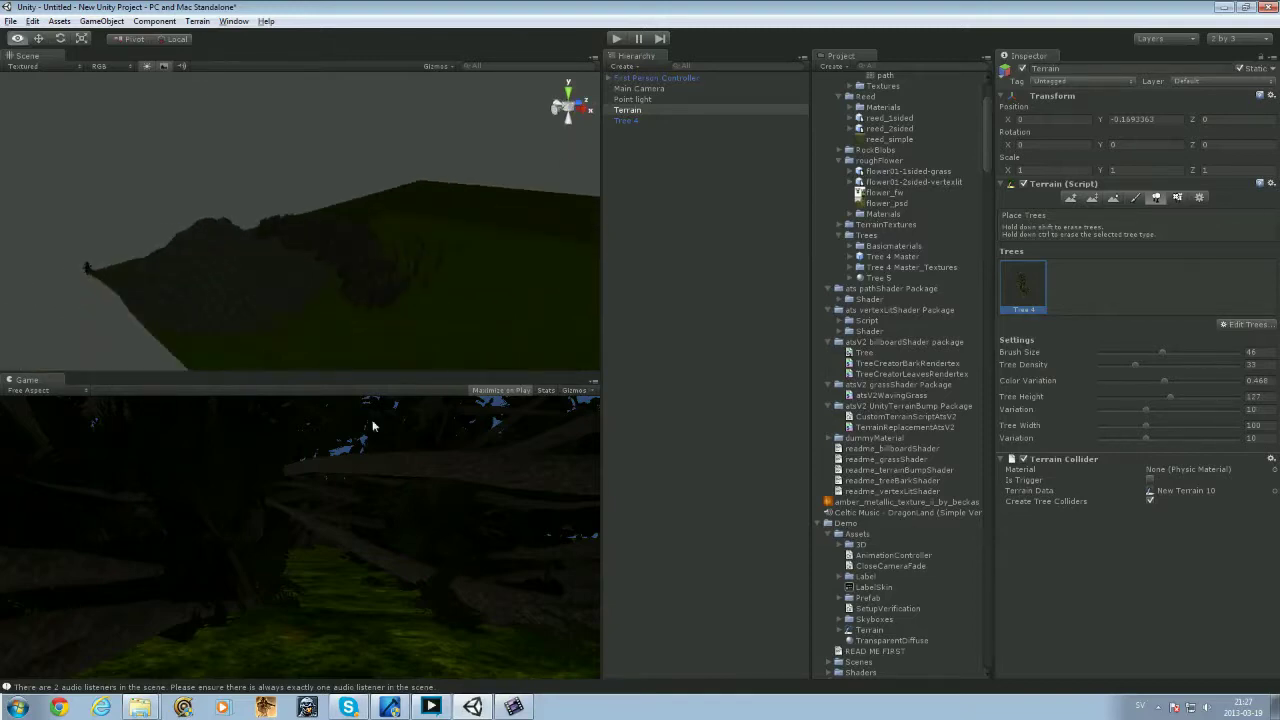
- Move the First Person Controller along the X axis among the trees to about X 511.14
alt+drag(424, 200, 388, 266)
right_drag(388, 266, 585, 192)
click(652, 78)
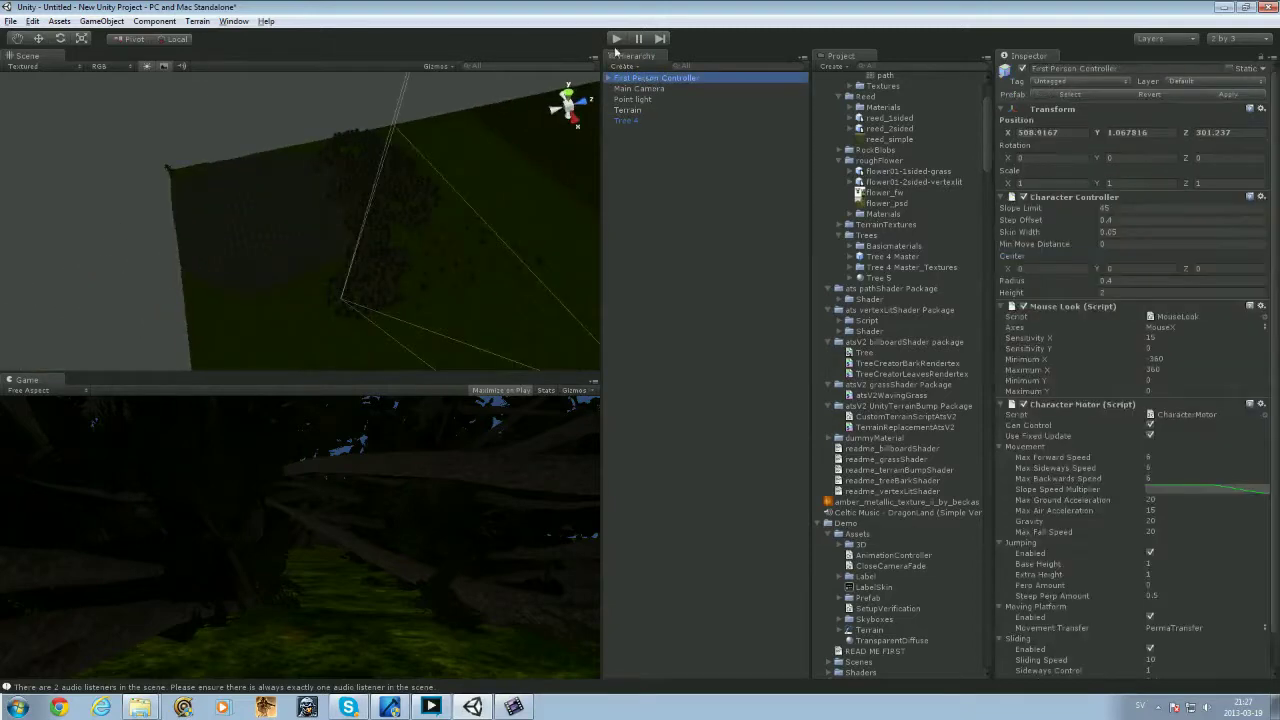
double_click(626, 80)
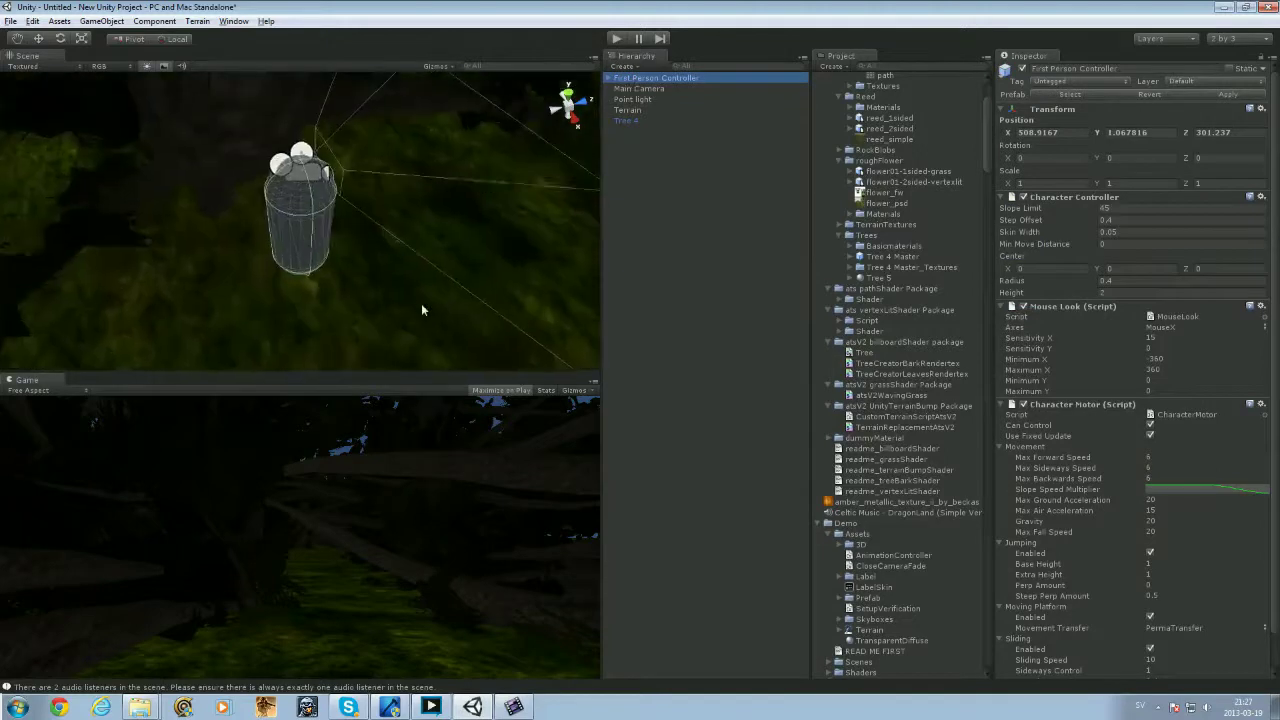
alt+drag(347, 216, 436, 182)
key(w)
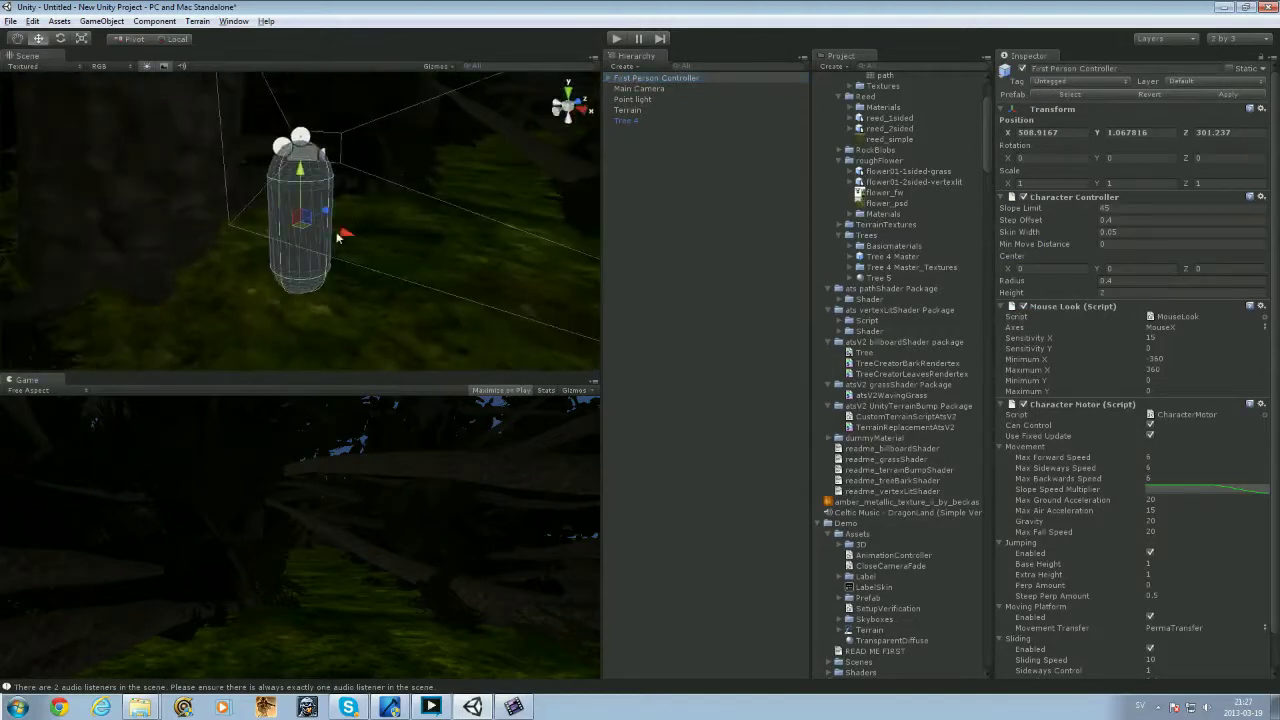
drag(340, 235, 465, 255)
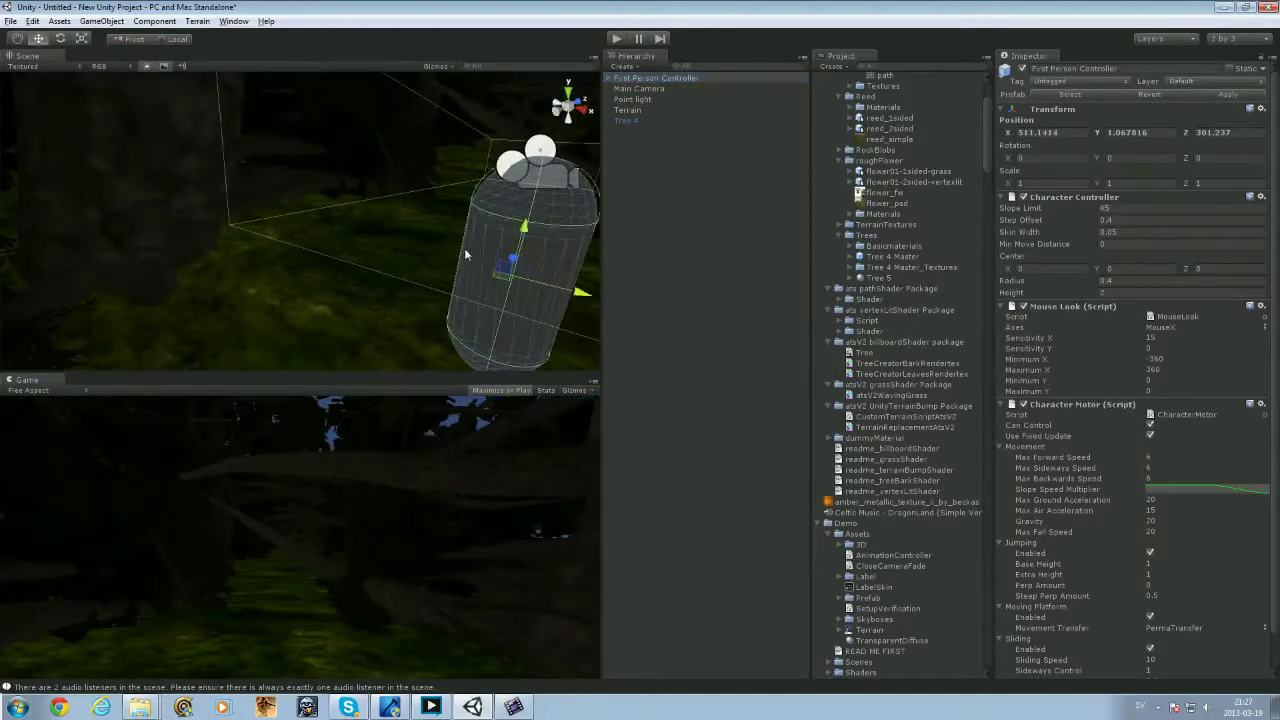
- Play the scene to view the forest through the First Person Controller, and stop the playback
click(620, 41)
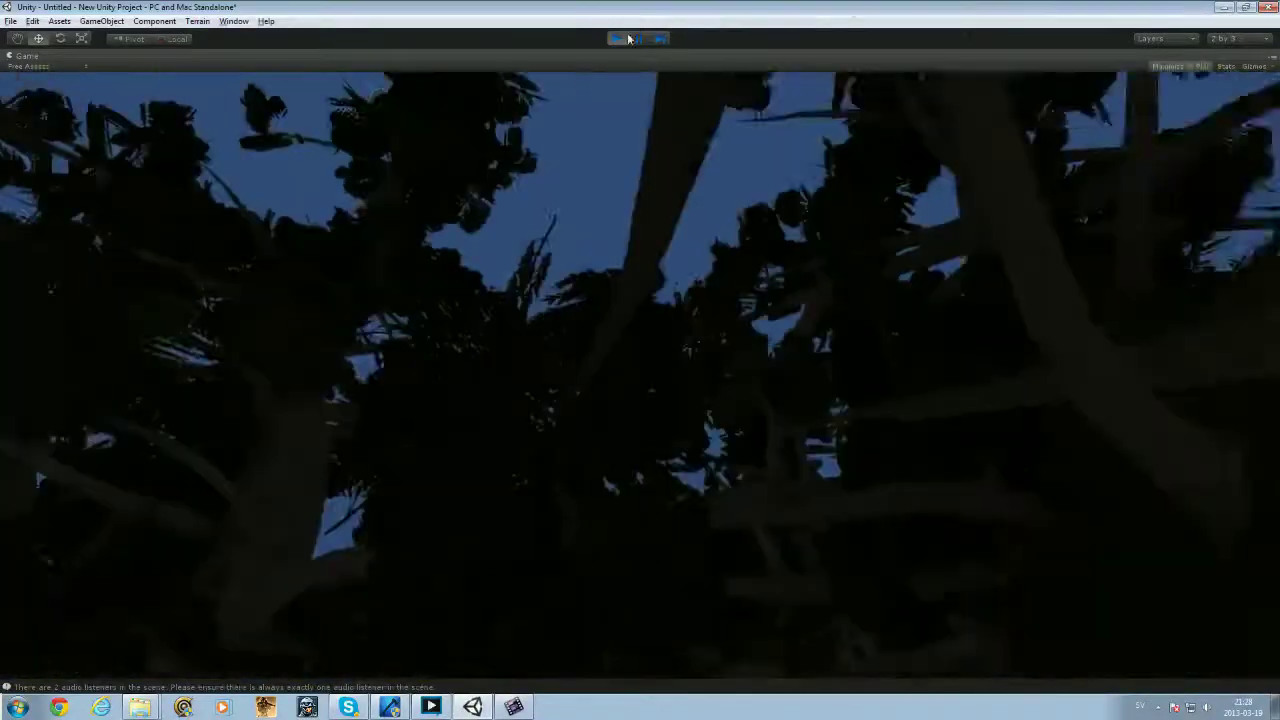
click(622, 40)
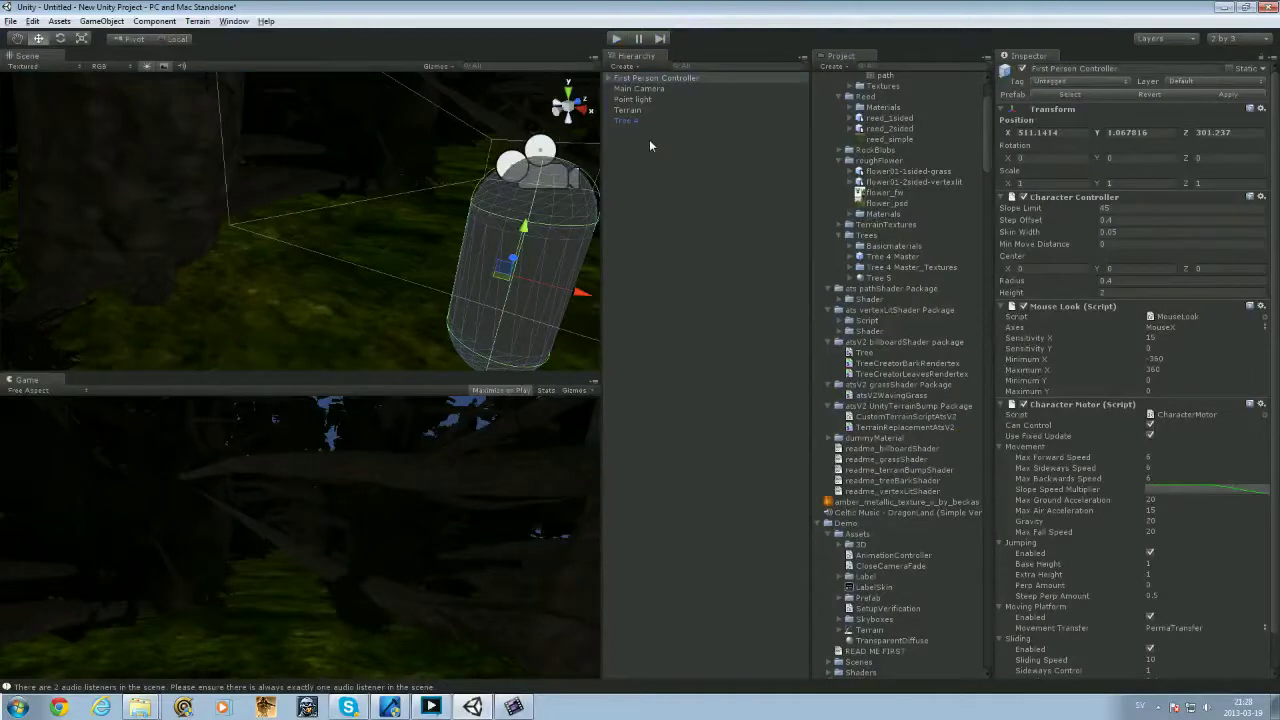